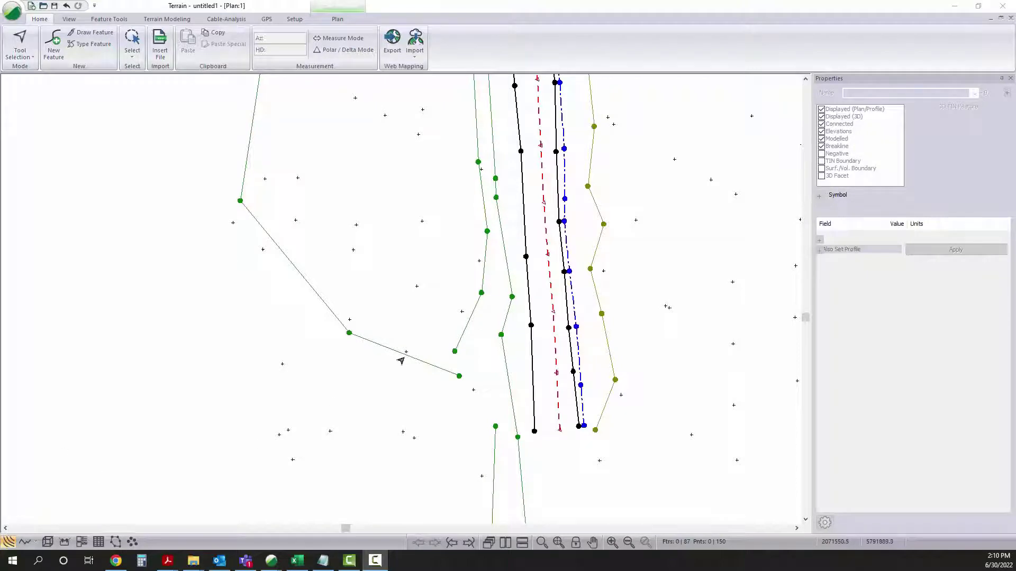
- Check the plan window's label selection and formatting settings for the Floating (not attached to a feature) label type
right_click(418, 250)
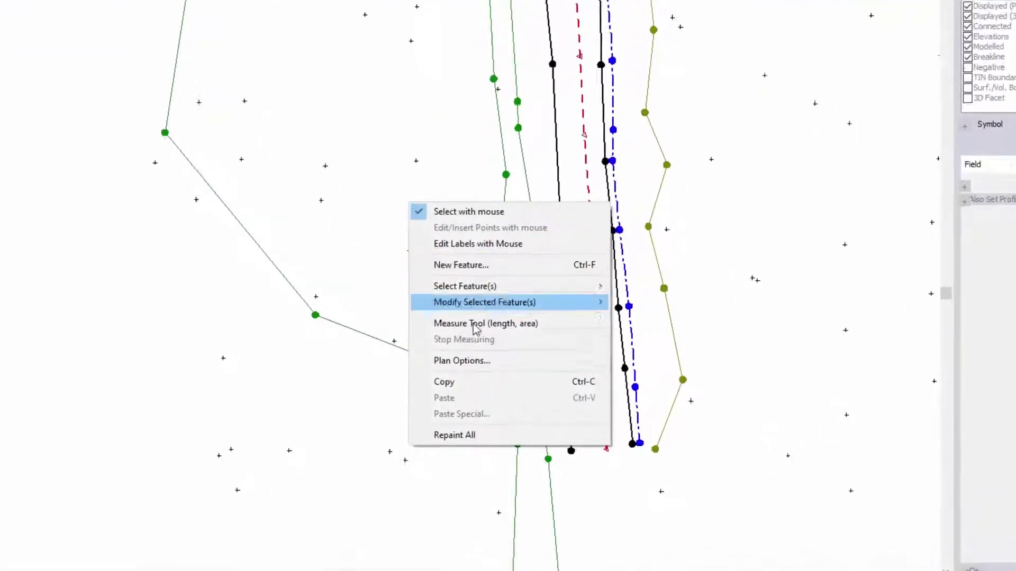
click(463, 360)
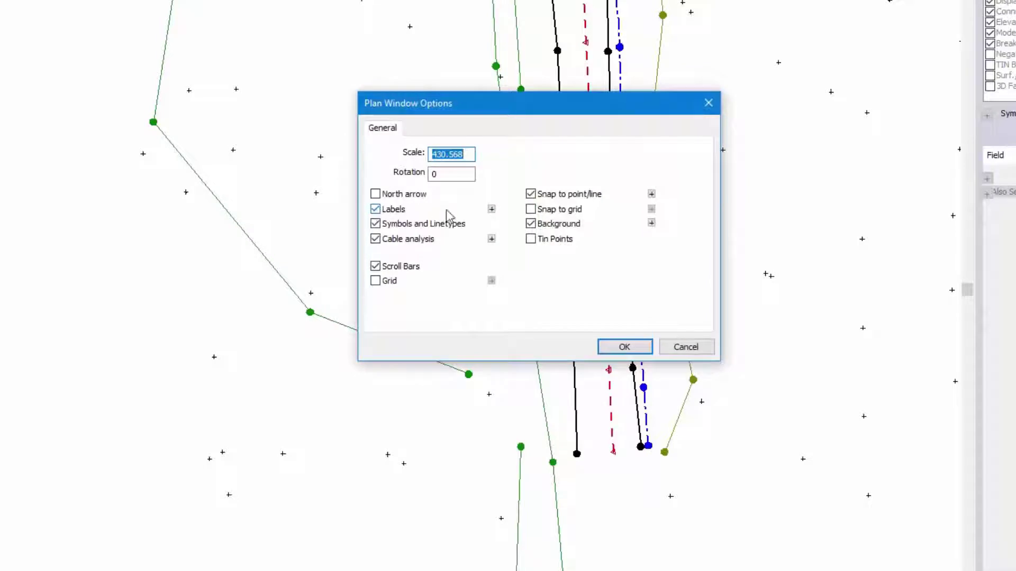
click(491, 210)
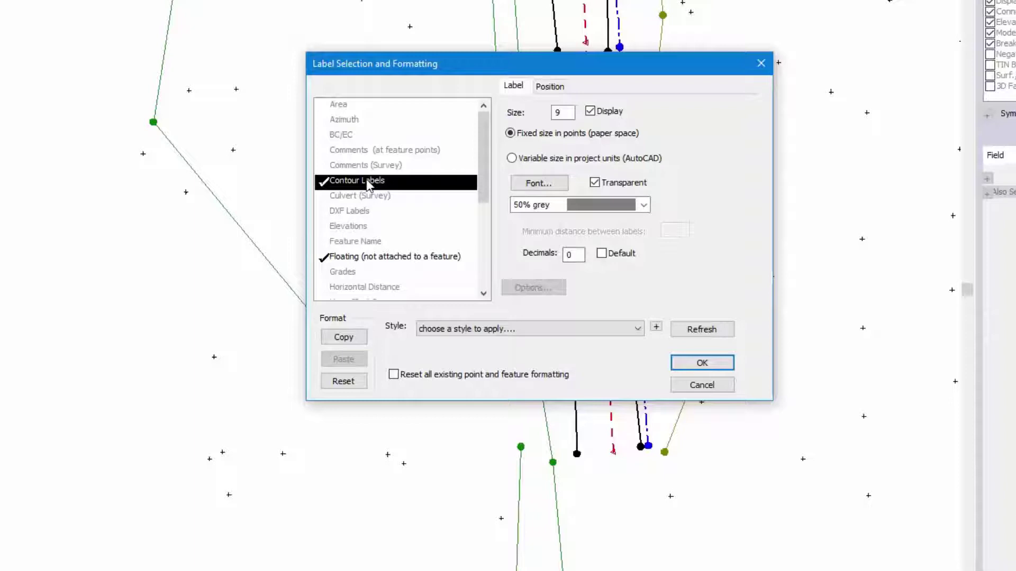
click(353, 261)
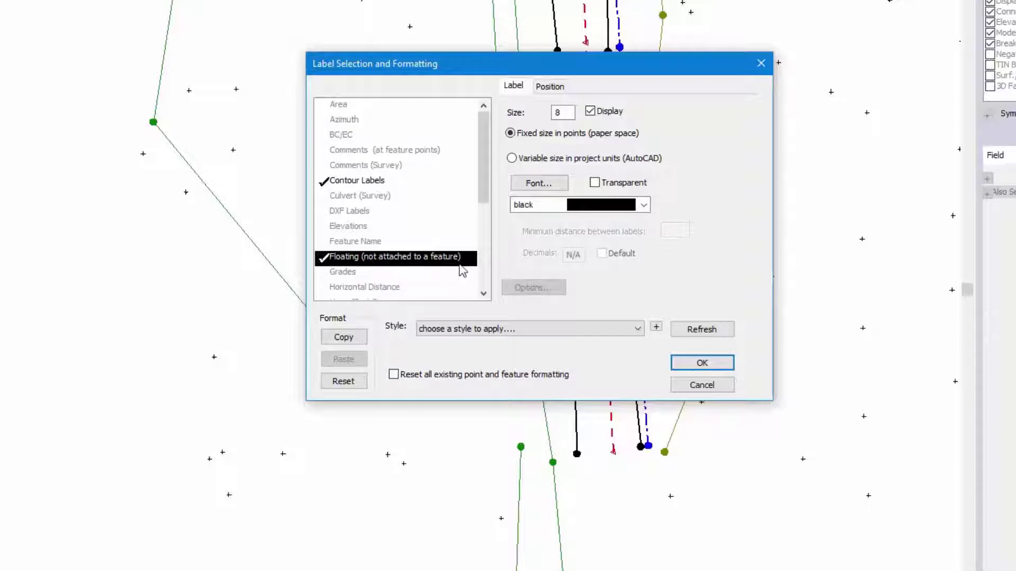
click(704, 383)
click(630, 352)
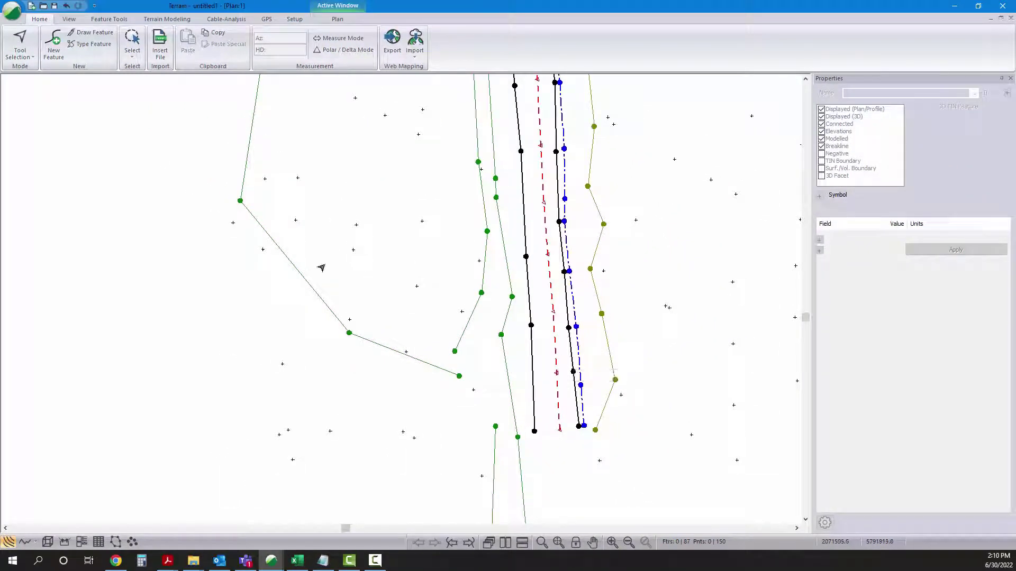
- Enable label editing, add a floating label reading "Example Text" in the open area west of the road, and adjust its position
right_click(414, 221)
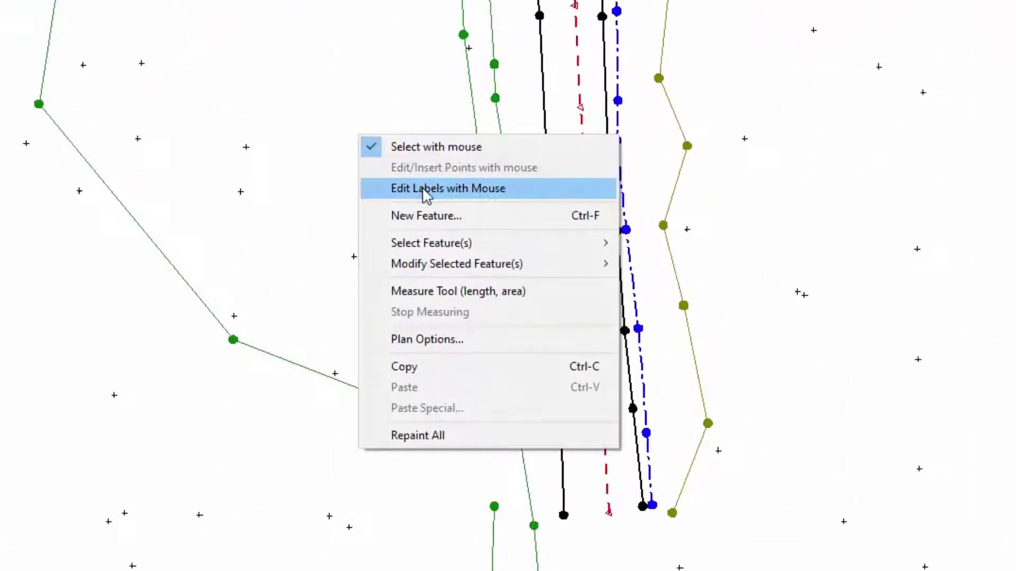
click(422, 187)
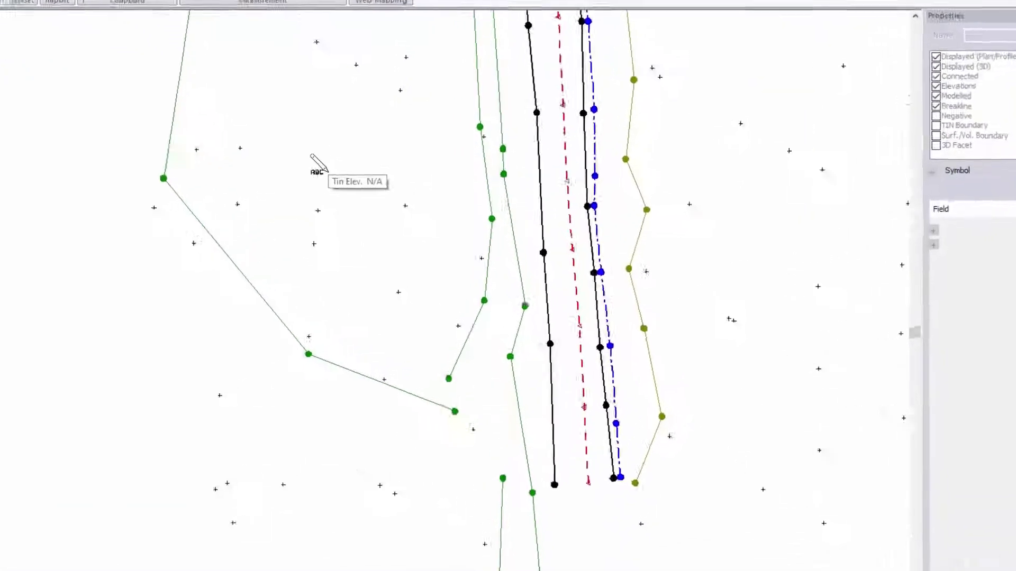
click(312, 155)
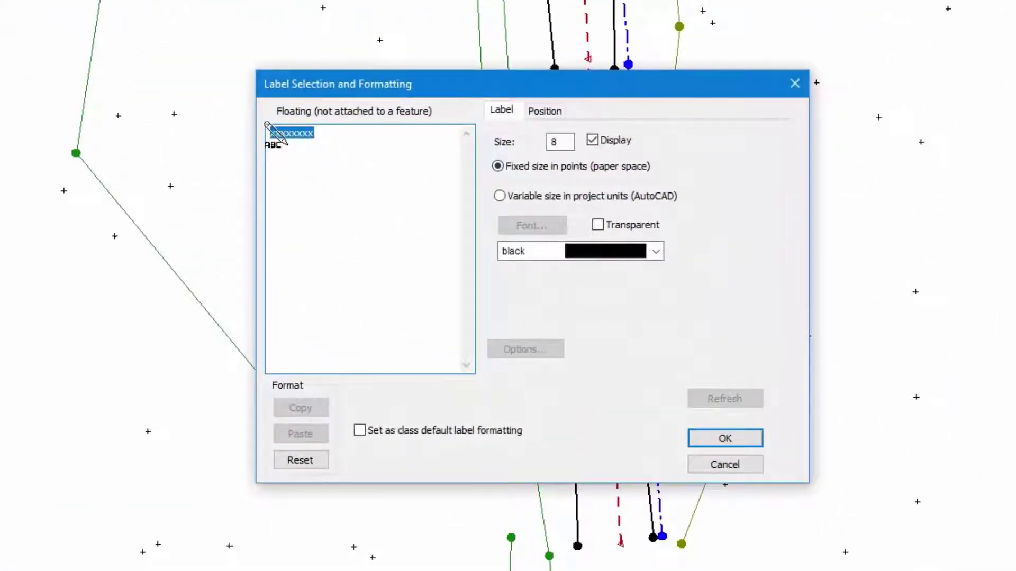
text(Example Text)
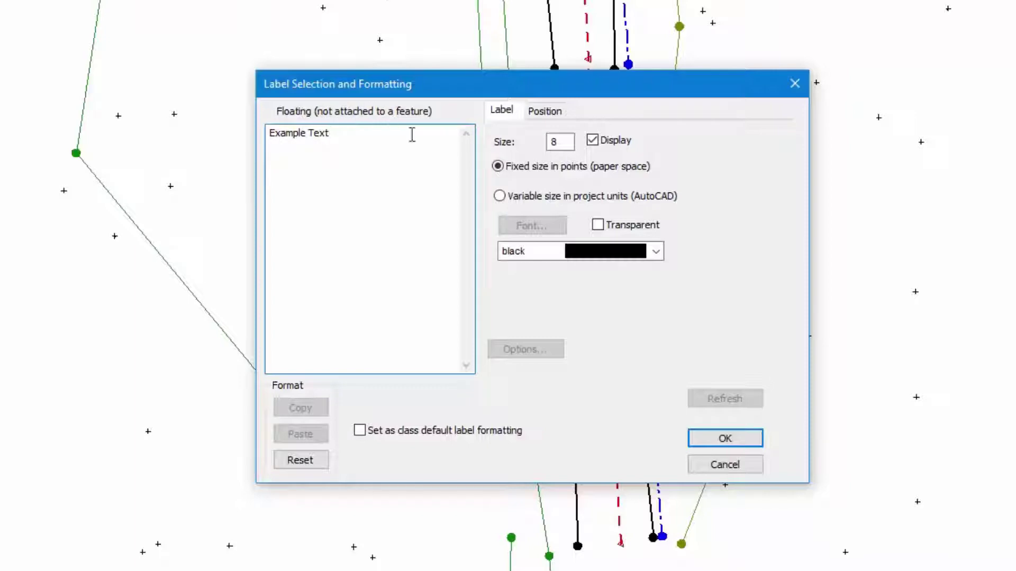
click(724, 438)
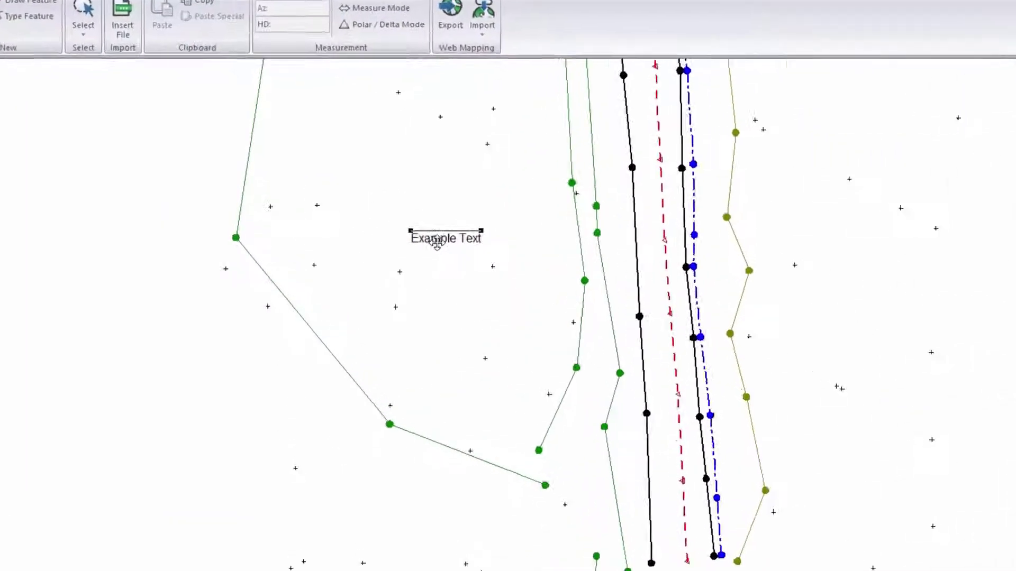
drag(499, 284, 493, 335)
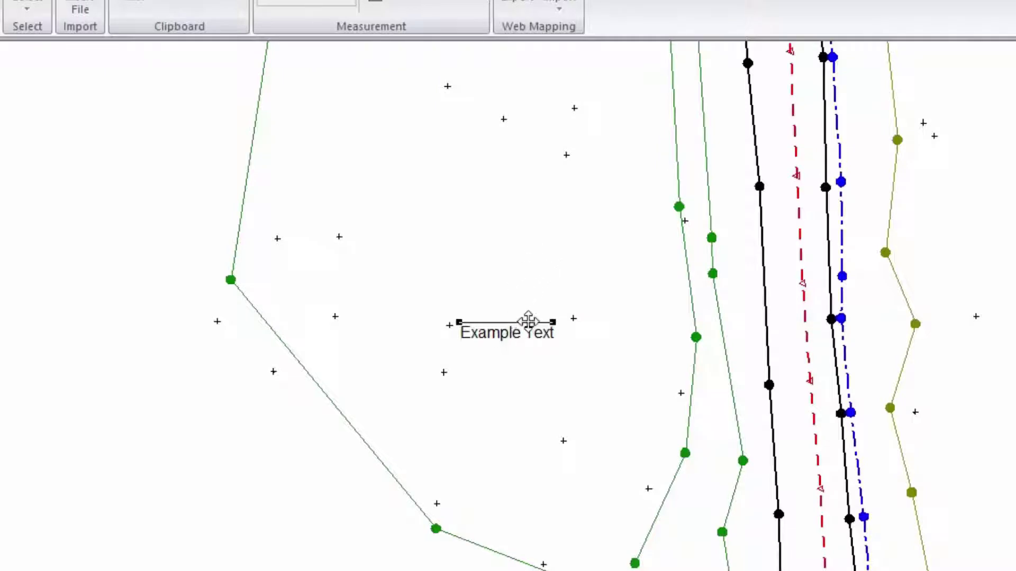
drag(513, 324, 497, 277)
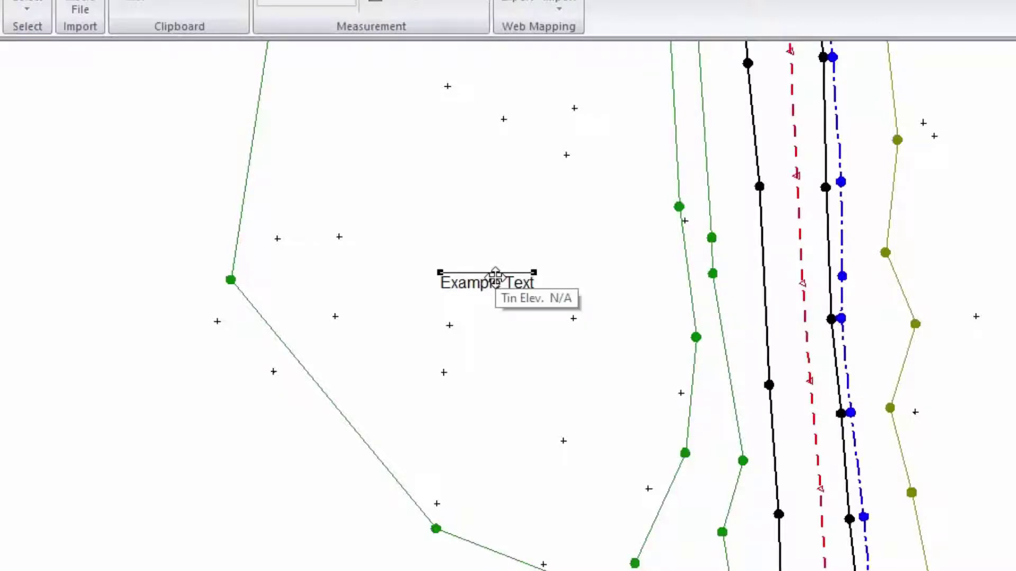
- Set the leader connector of the "Example Text" label to Arrow
double_click(495, 276)
click(750, 234)
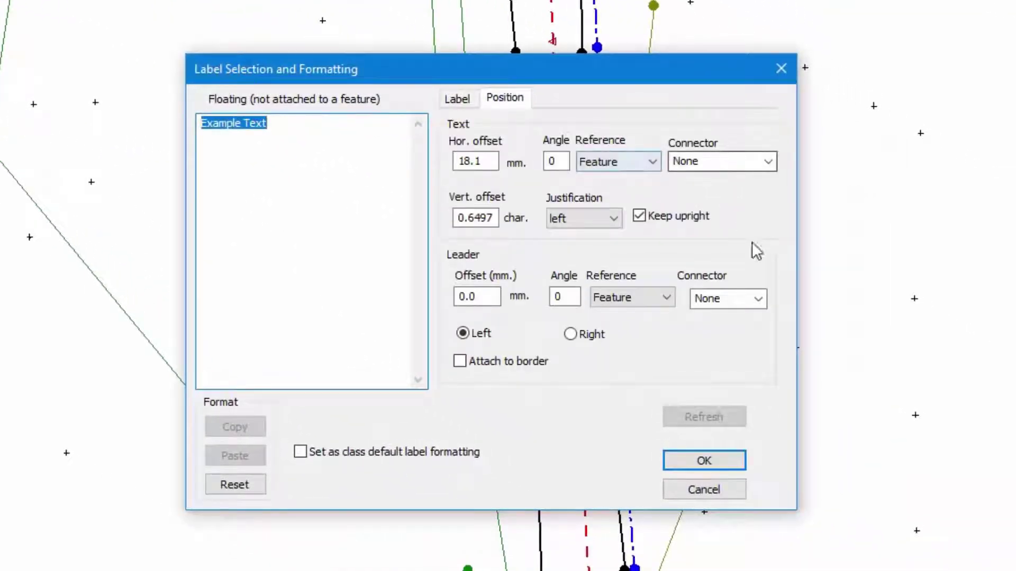
click(758, 299)
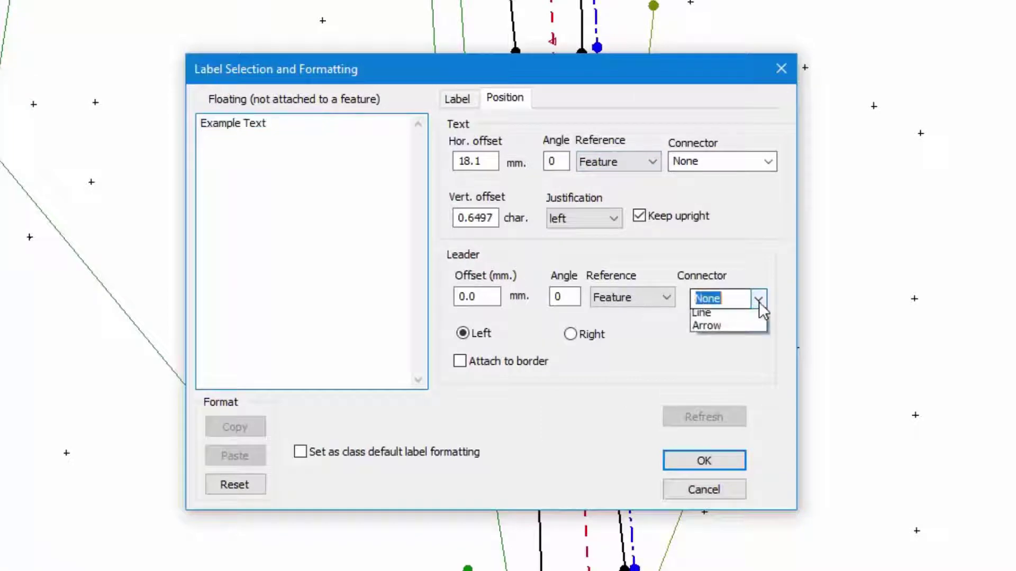
click(729, 341)
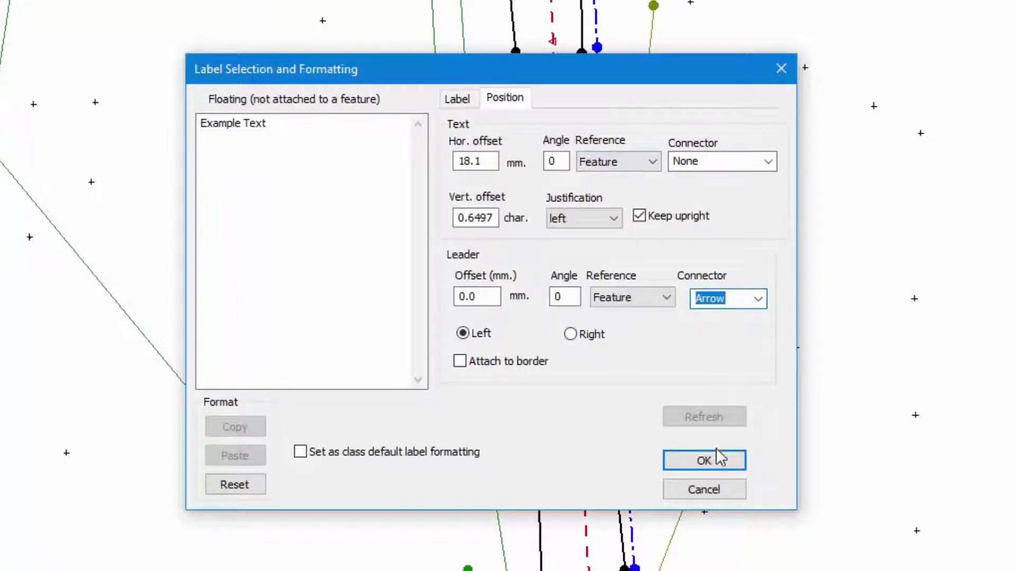
click(717, 462)
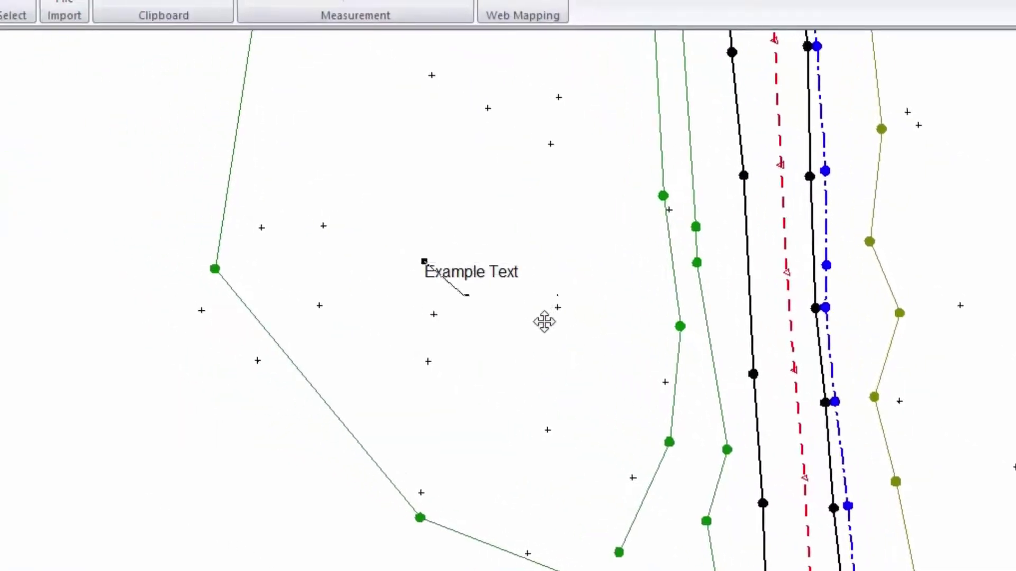
- Separate the "Example Text" label from its leader tip, and reposition the arrow tip and the text so the arrow points up to the northwest
drag(544, 321, 566, 343)
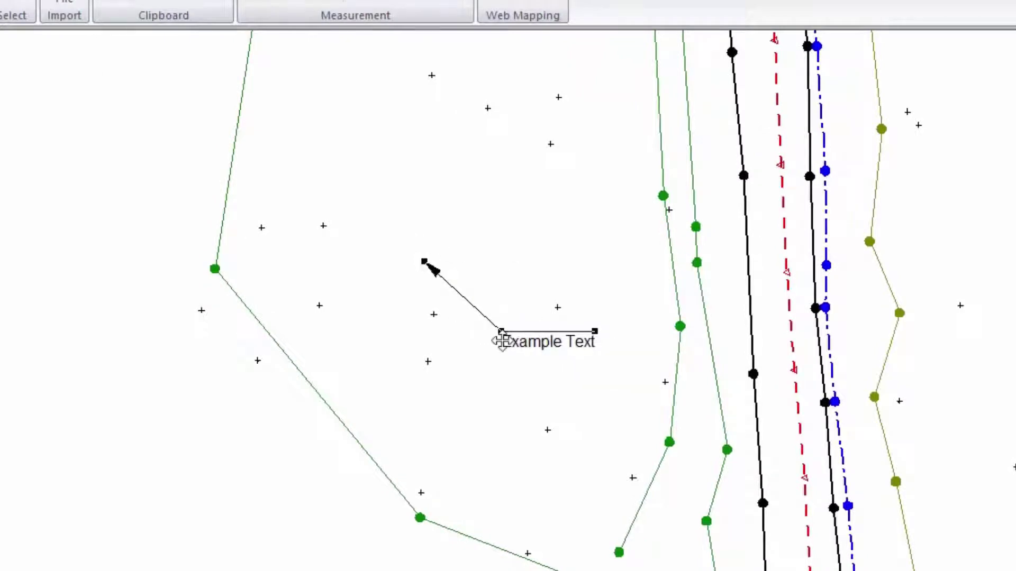
drag(546, 341, 593, 346)
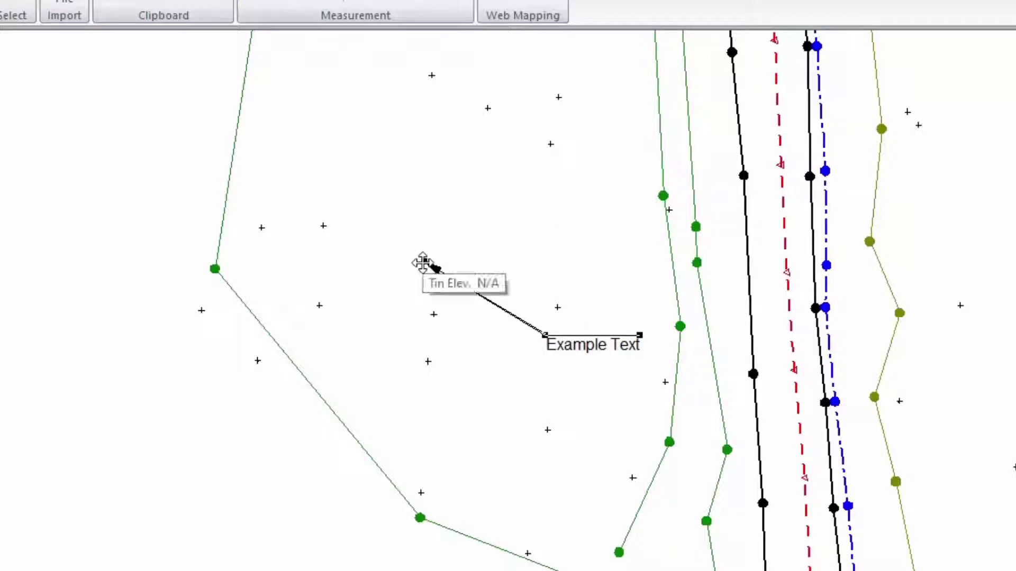
mouse_move(424, 263)
mouse_down()
mouse_move(513, 277)
mouse_move(528, 259)
mouse_move(513, 272)
mouse_move(453, 249)
mouse_up()
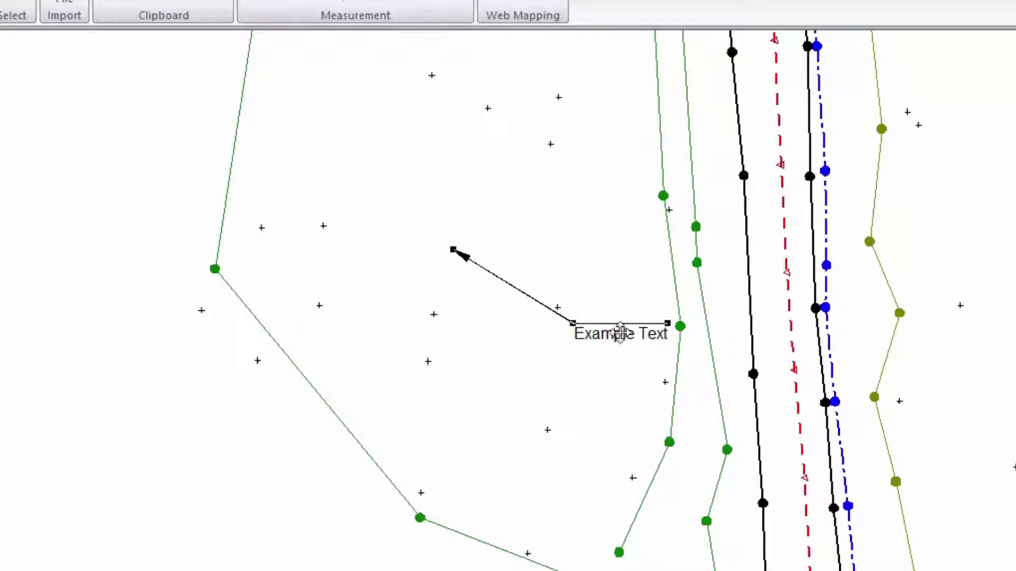
drag(620, 333, 570, 315)
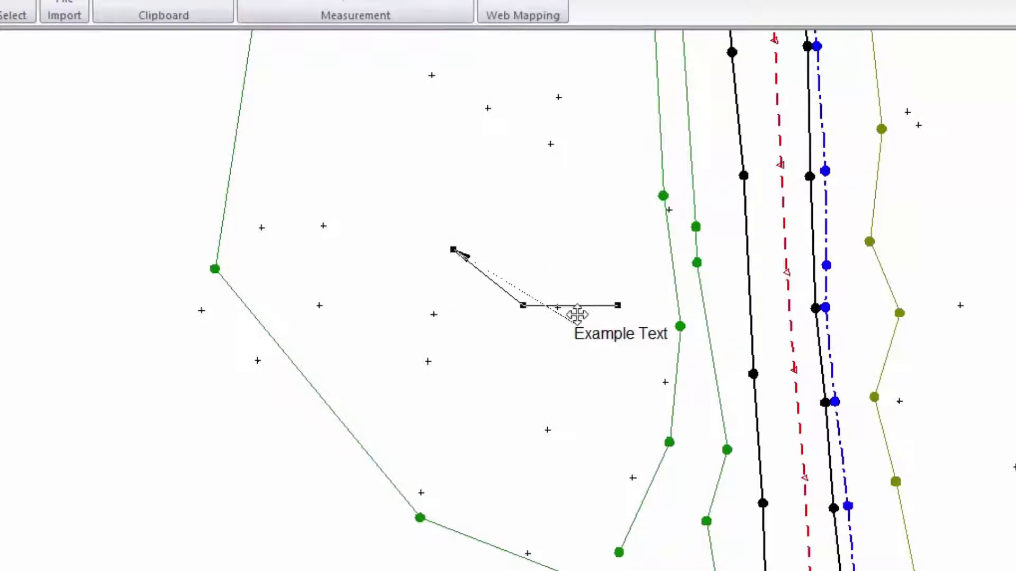
right_click(560, 228)
key(Escape)
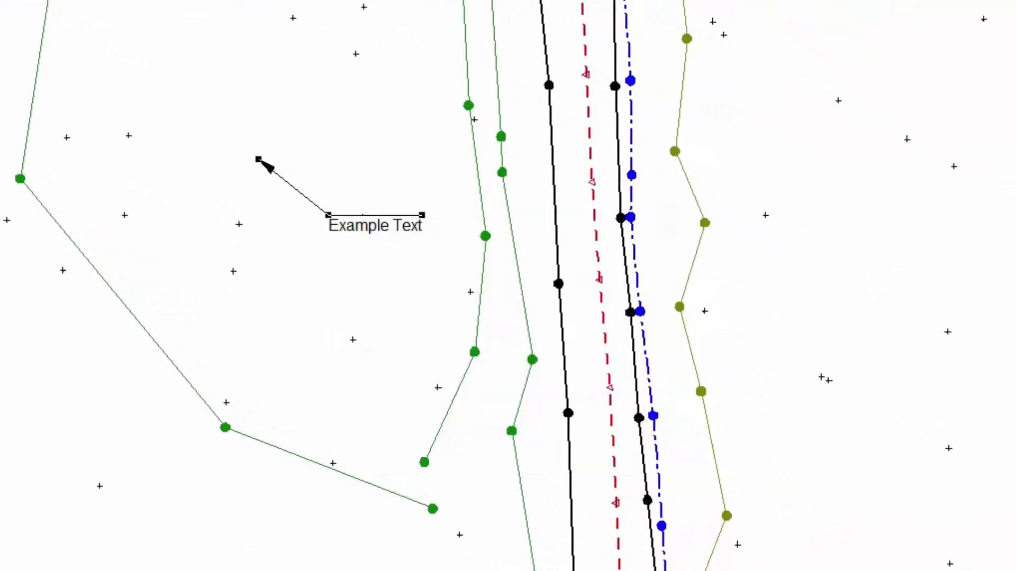
- Format the "Example Text" label with size 14 and the colour teal
double_click(365, 218)
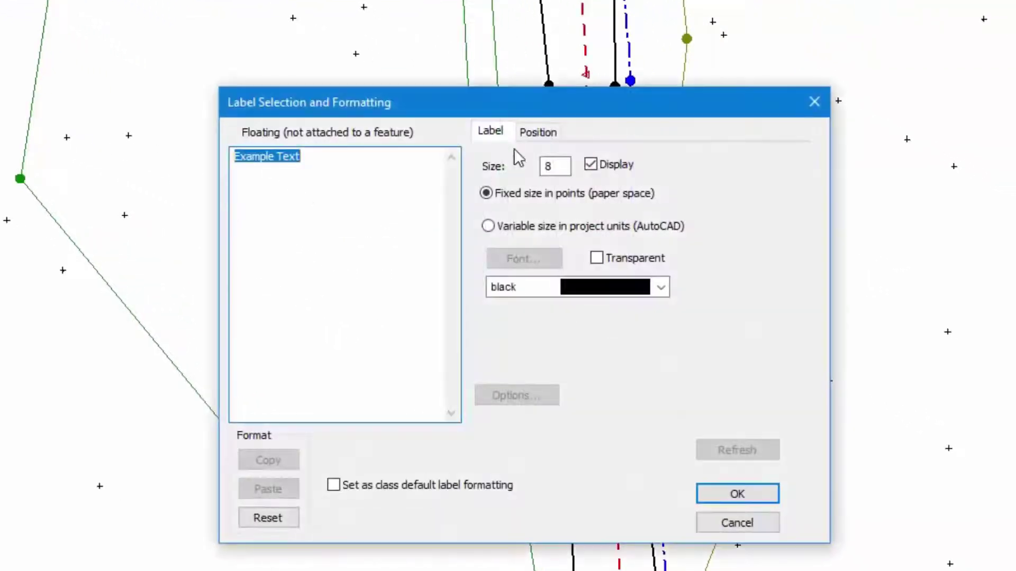
double_click(548, 166)
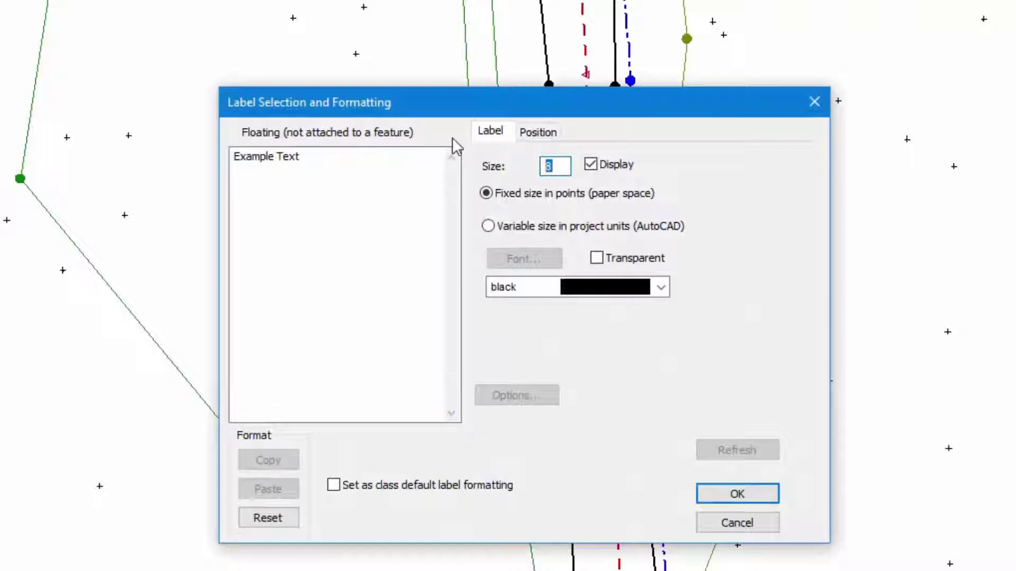
text(14)
click(648, 290)
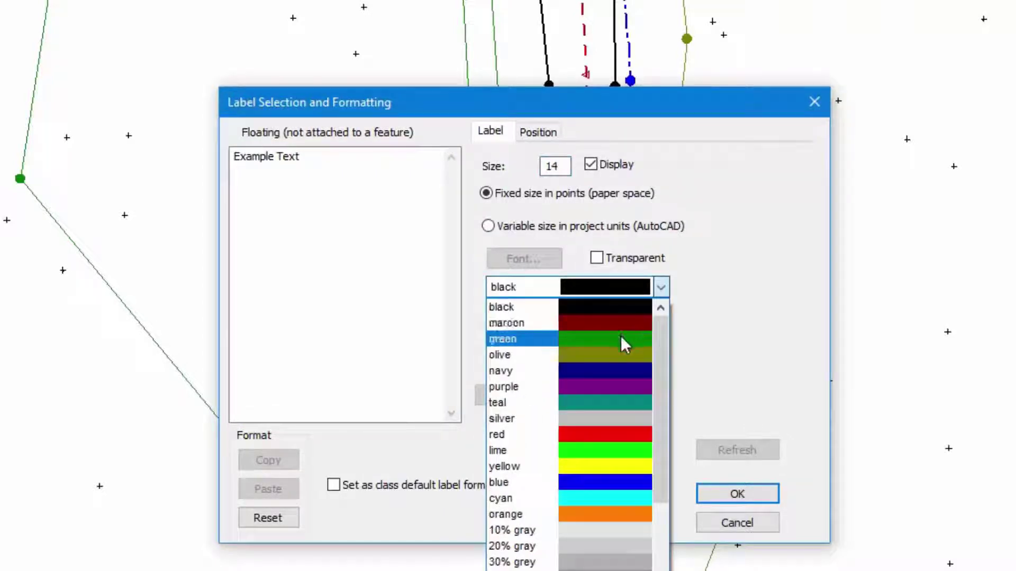
click(617, 402)
click(735, 492)
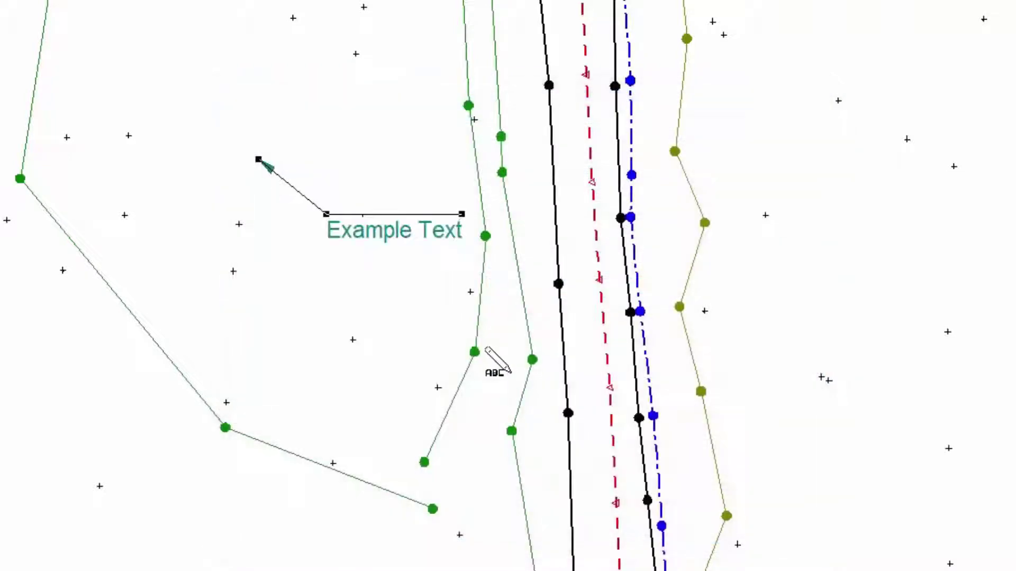
- Move the label text so it overlaps the two green feature lines, and return to mouse selection mode
drag(396, 233, 453, 253)
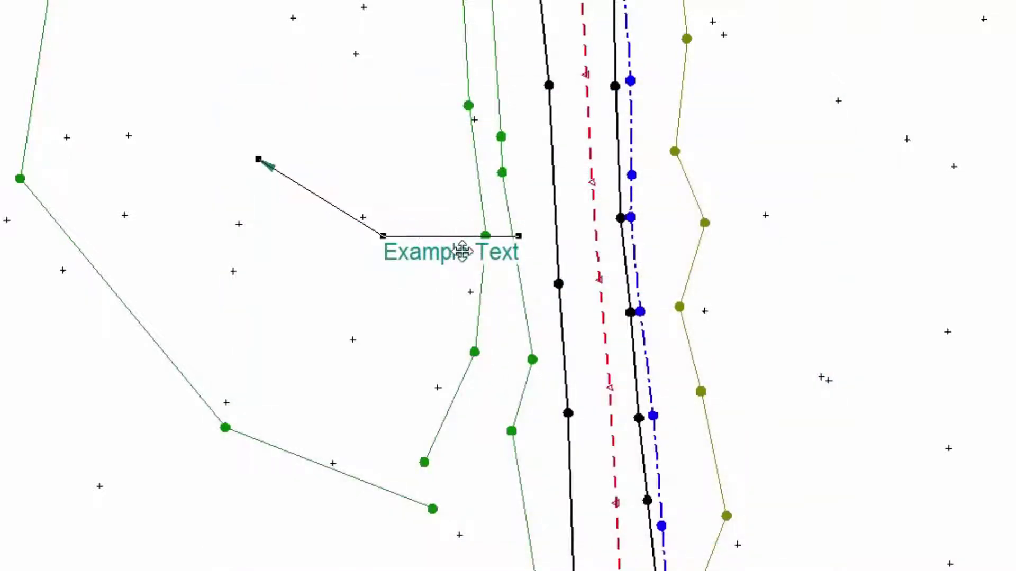
right_click(305, 278)
click(335, 292)
- Re-enable label editing and turn on the Transparent option for the "Example Text" label
right_click(410, 203)
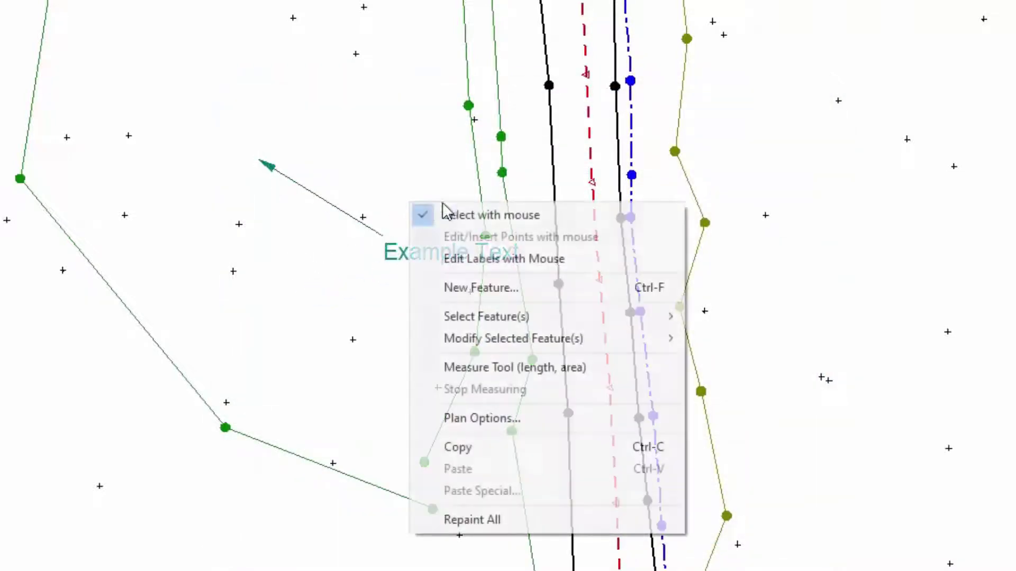
click(466, 259)
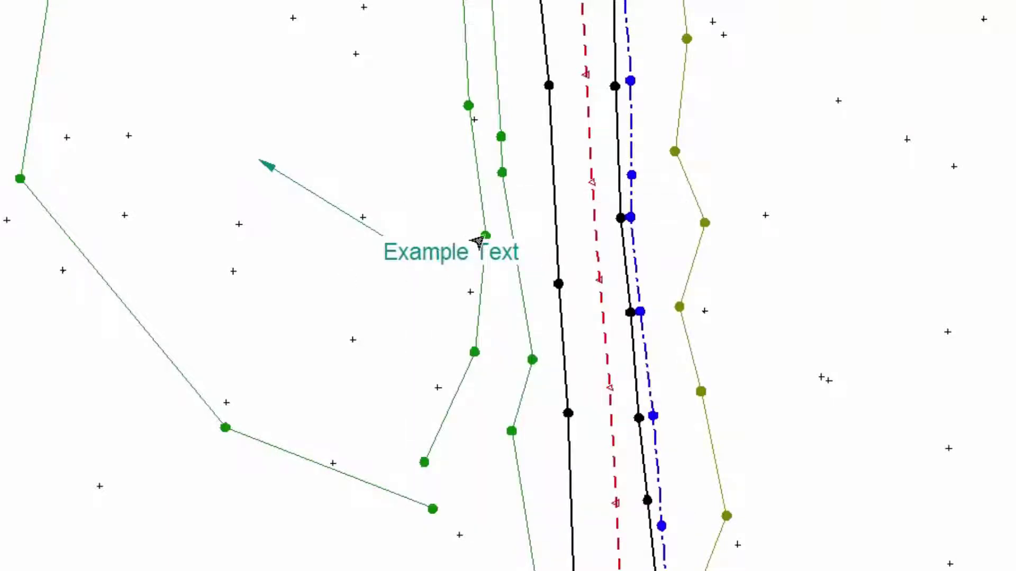
mouse_move(477, 242)
right_click(345, 273)
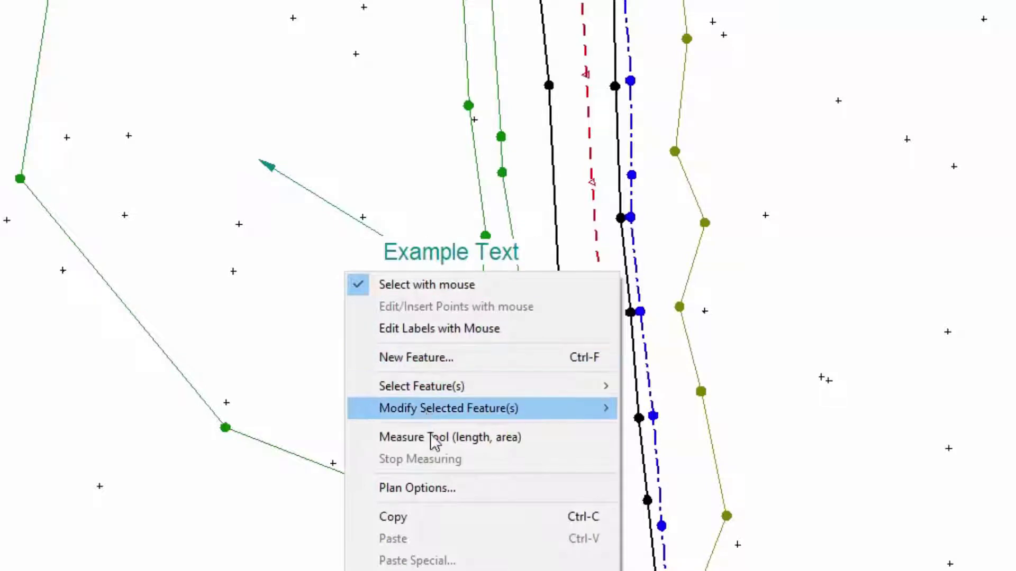
click(439, 328)
double_click(442, 252)
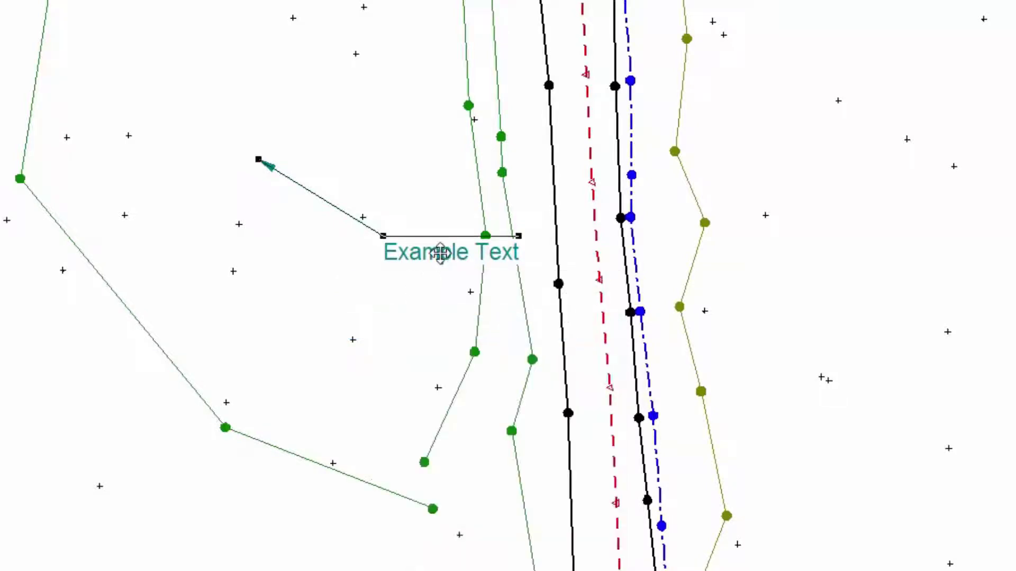
click(596, 258)
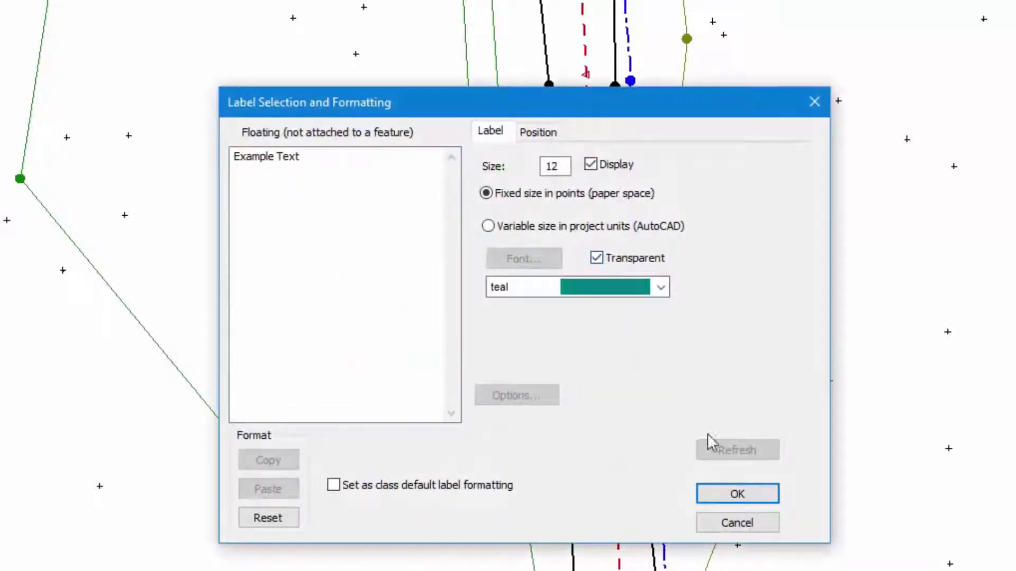
click(744, 500)
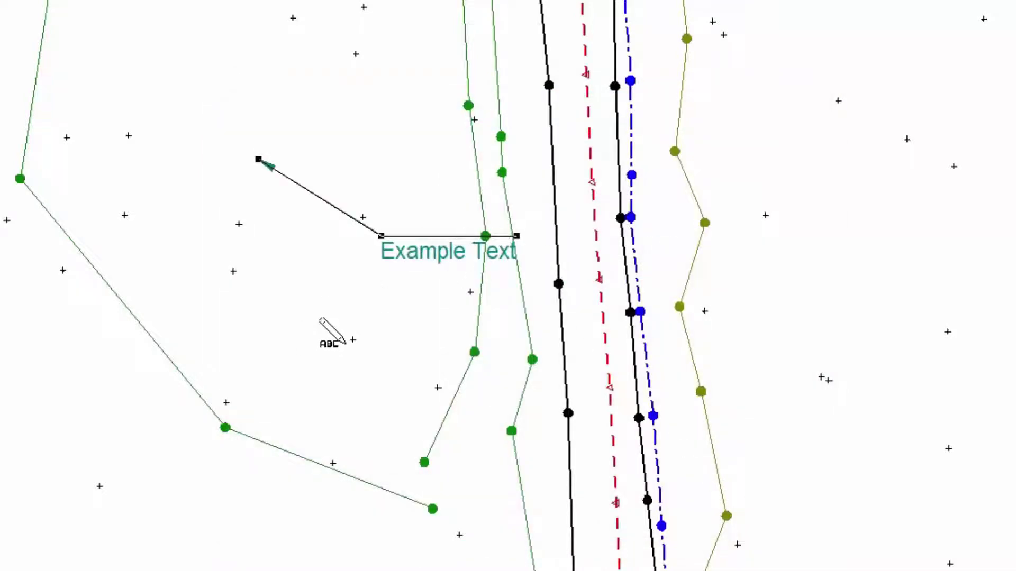
- Switch to mouse selection mode to view the transparent label without its edit handles, and re-enable label editing
right_click(344, 256)
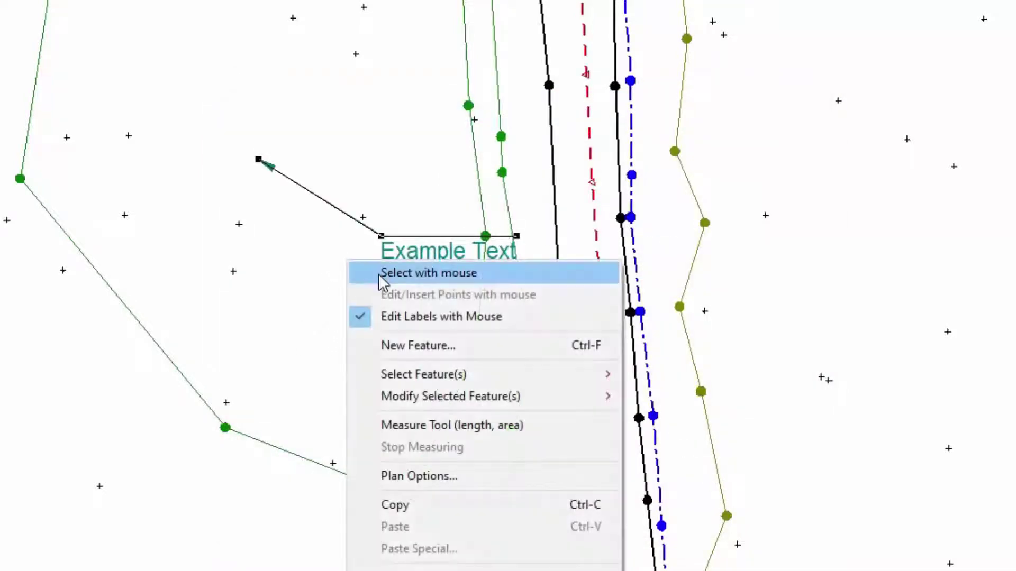
click(351, 262)
right_click(350, 254)
click(428, 307)
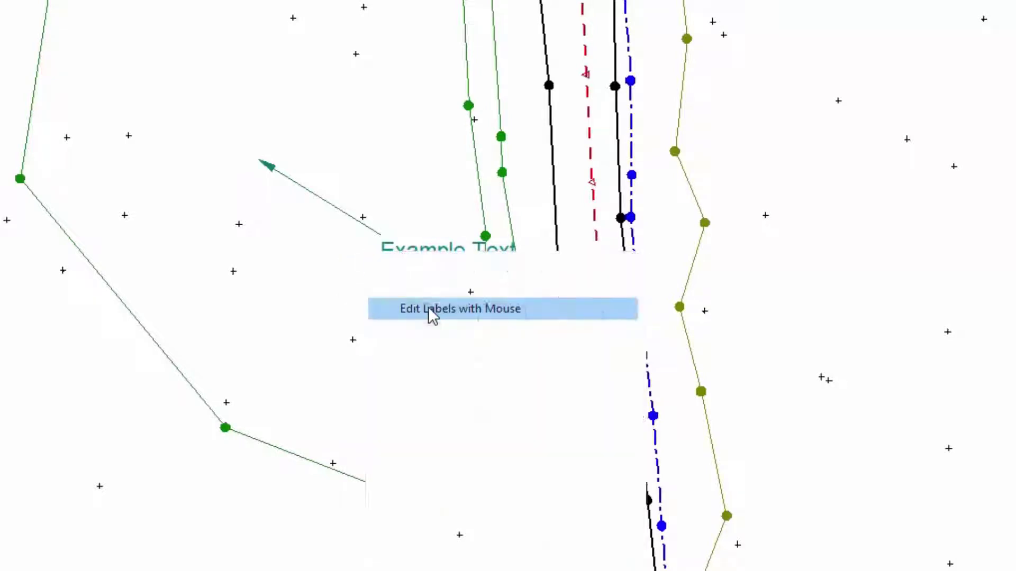
- Set the "Example Text" label's leader offset to 10 mm and its leader angle to 45
double_click(447, 257)
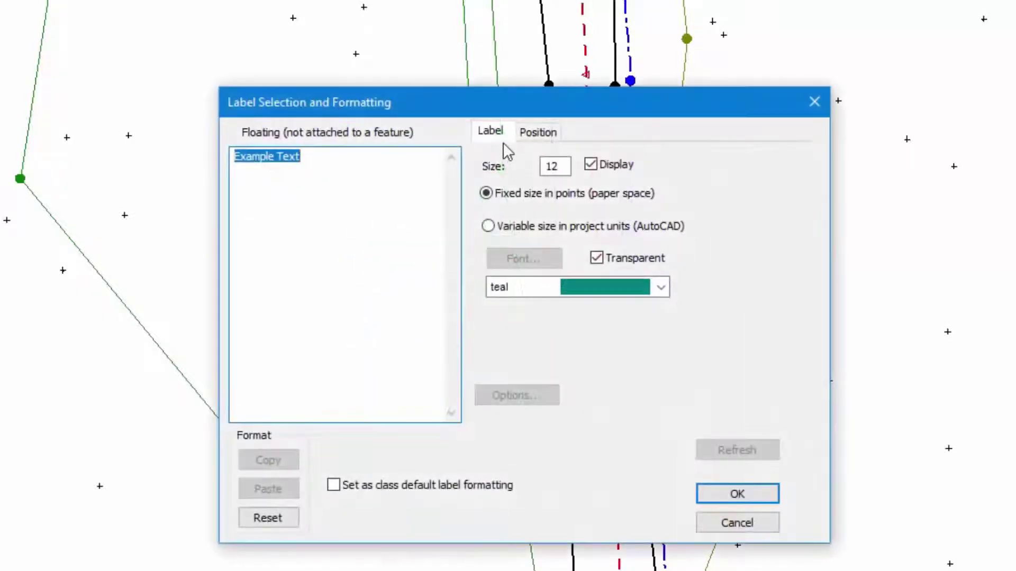
click(545, 133)
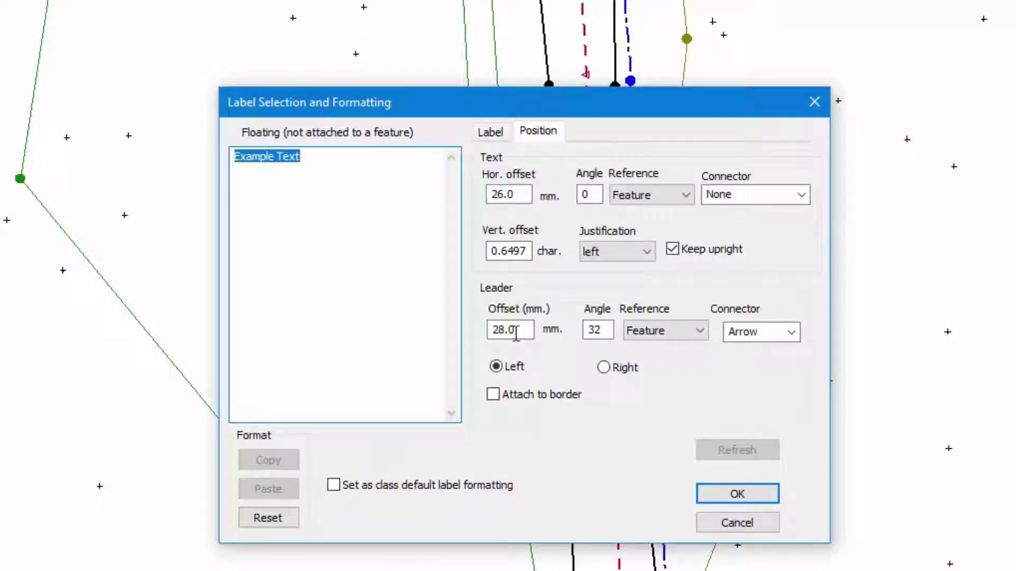
drag(517, 331, 460, 329)
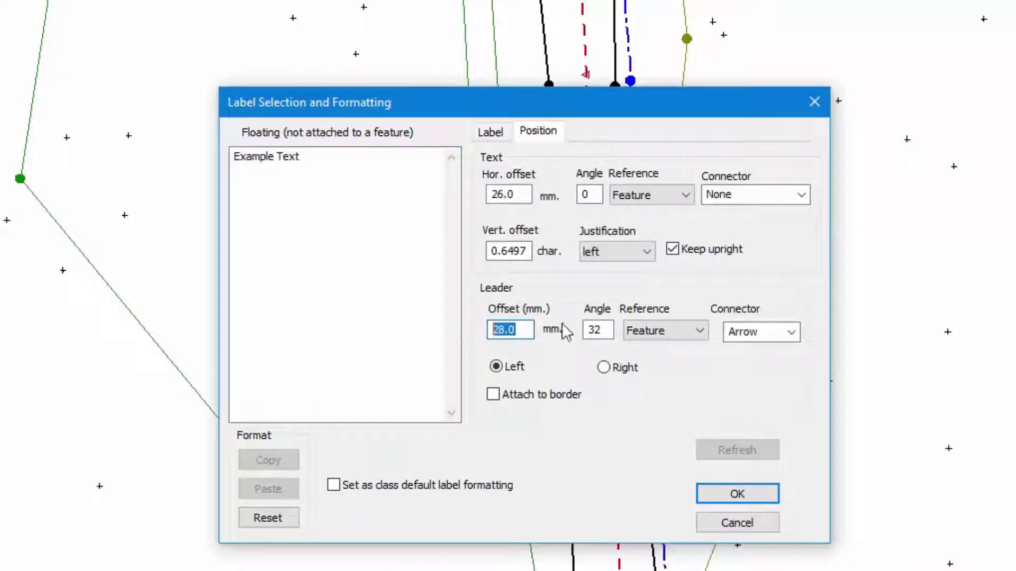
text(10)
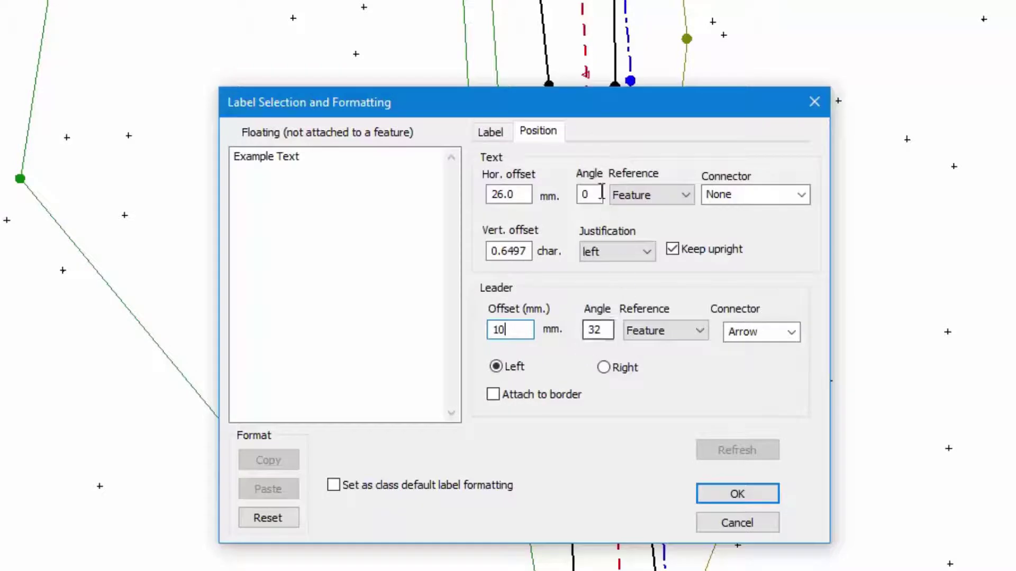
drag(597, 106, 762, 89)
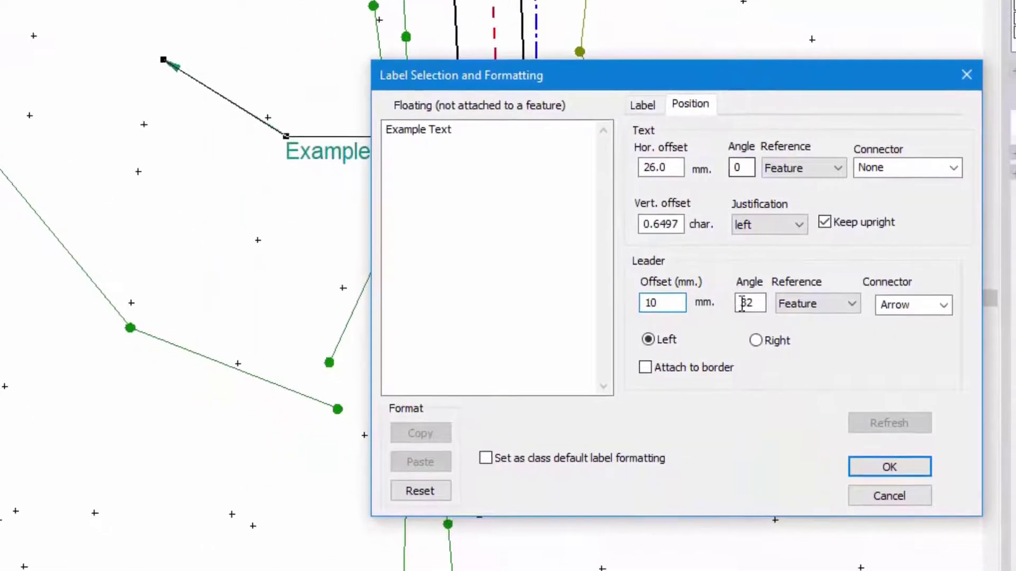
key(Tab)
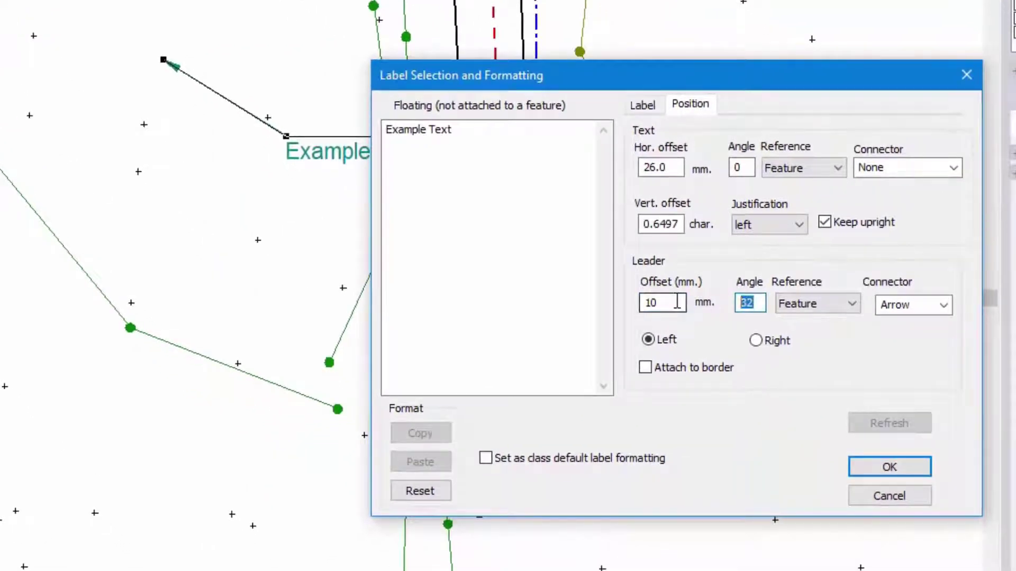
text(45)
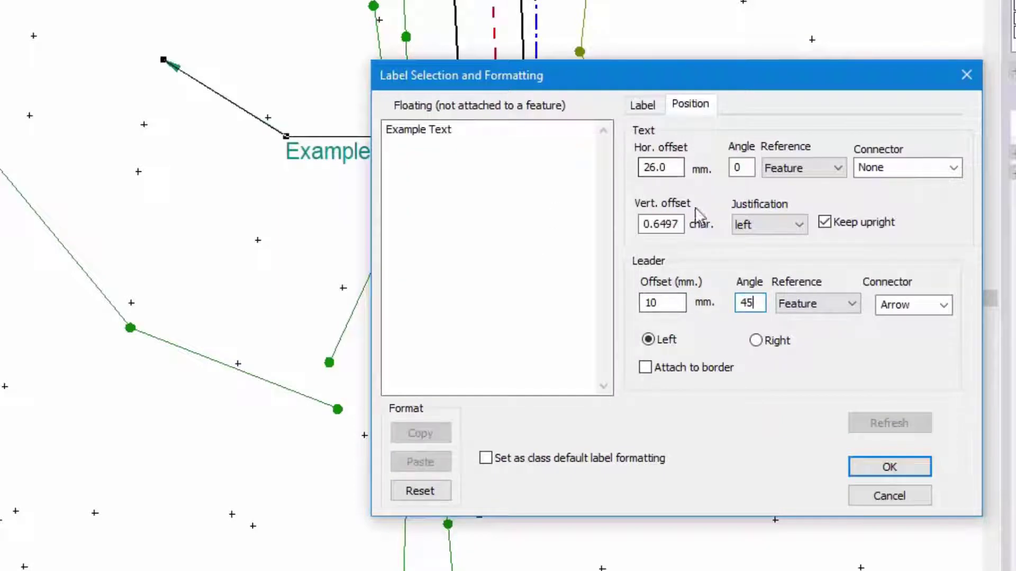
- Set the label's text connector to Box and apply the position formatting
click(948, 168)
click(925, 225)
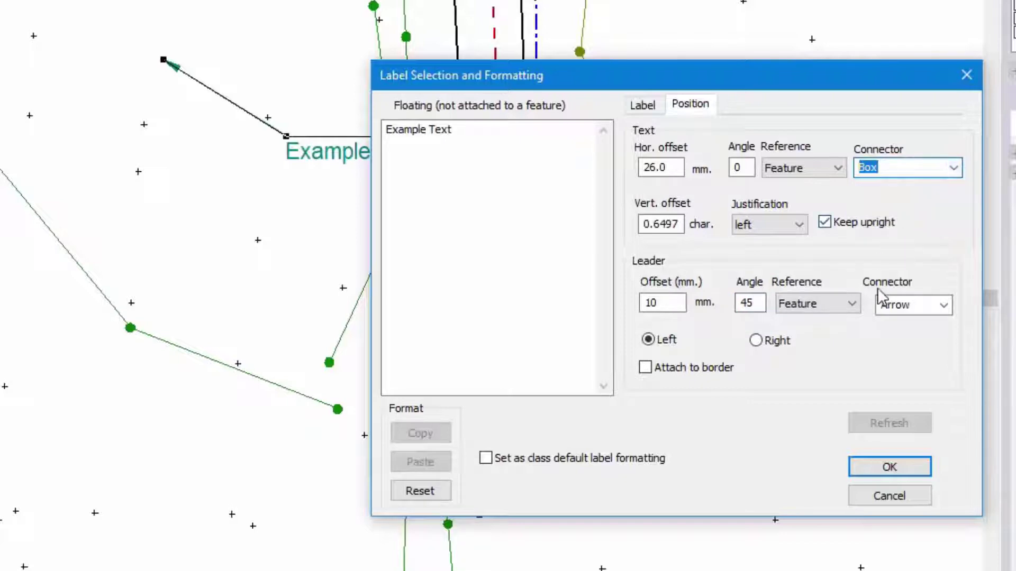
click(898, 469)
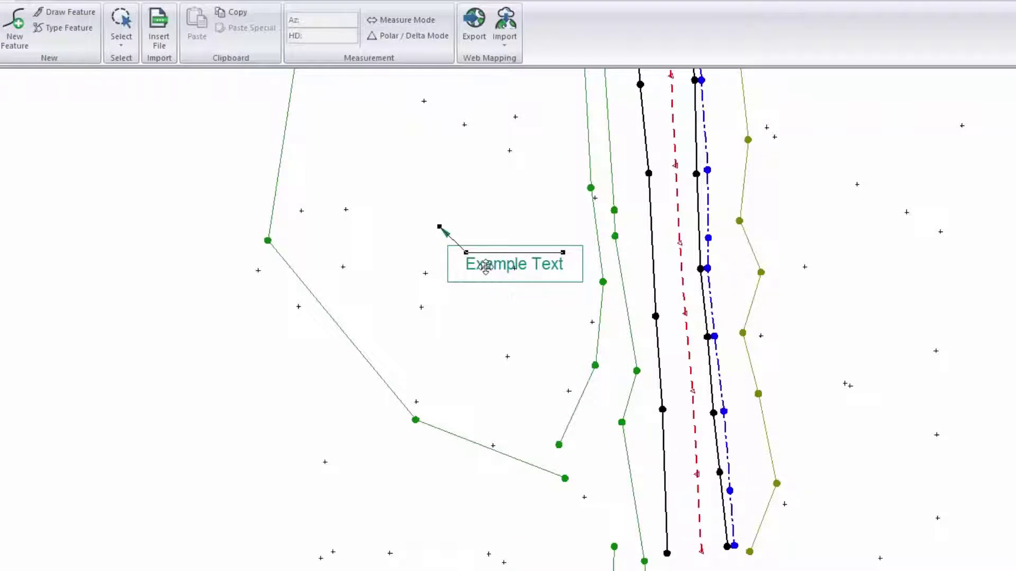
- Attach the "Example Text" label's leader to the right side of the text
double_click(485, 266)
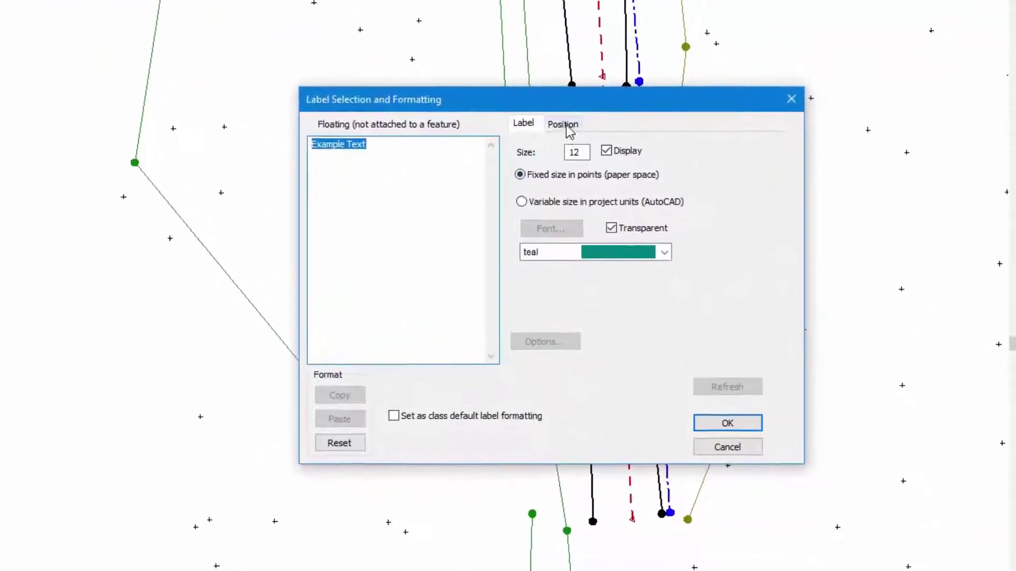
click(640, 210)
click(599, 305)
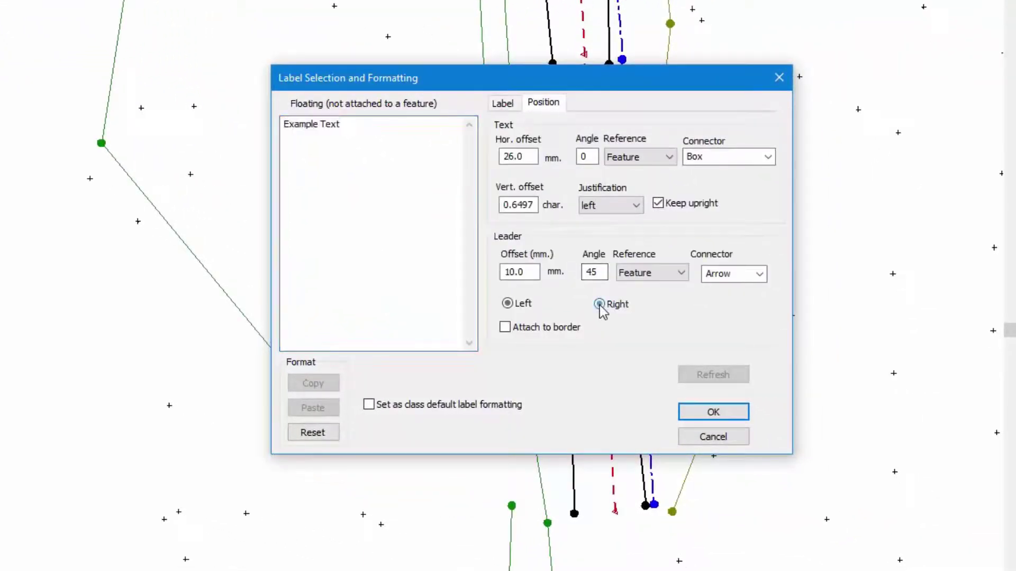
click(701, 415)
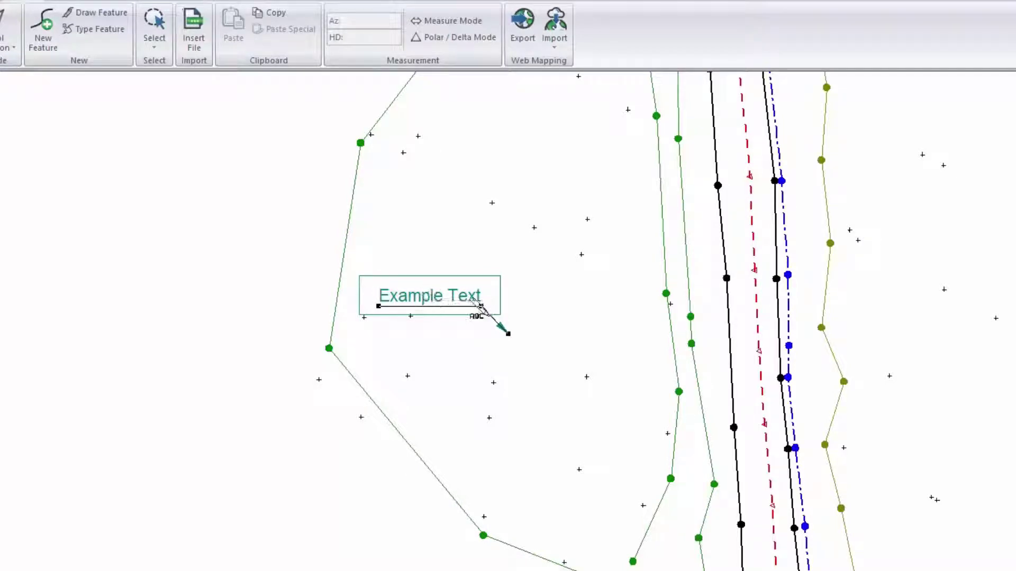
- Set the "Example Text" label's vertical text offset to -0.6497 char
double_click(442, 286)
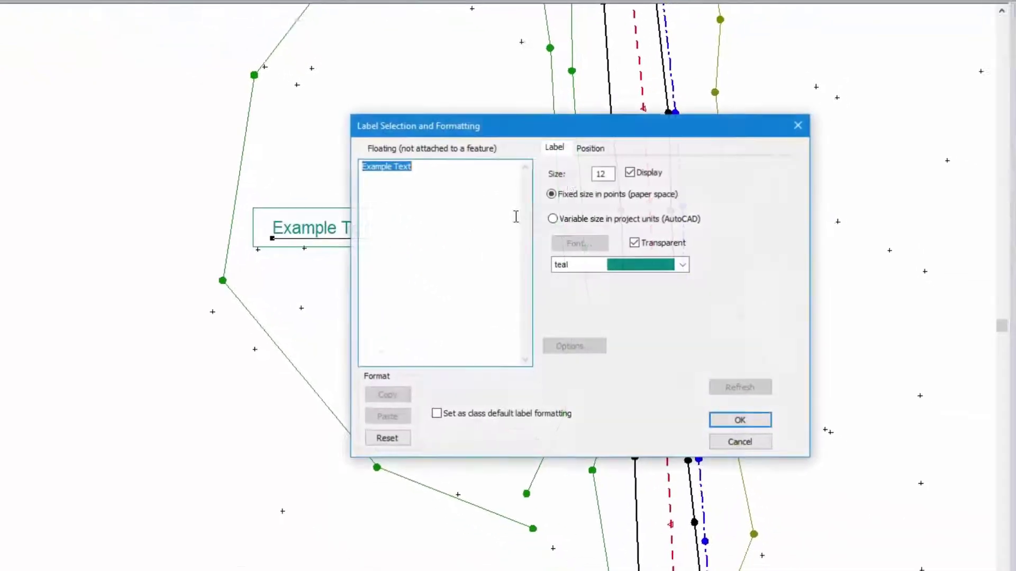
click(673, 201)
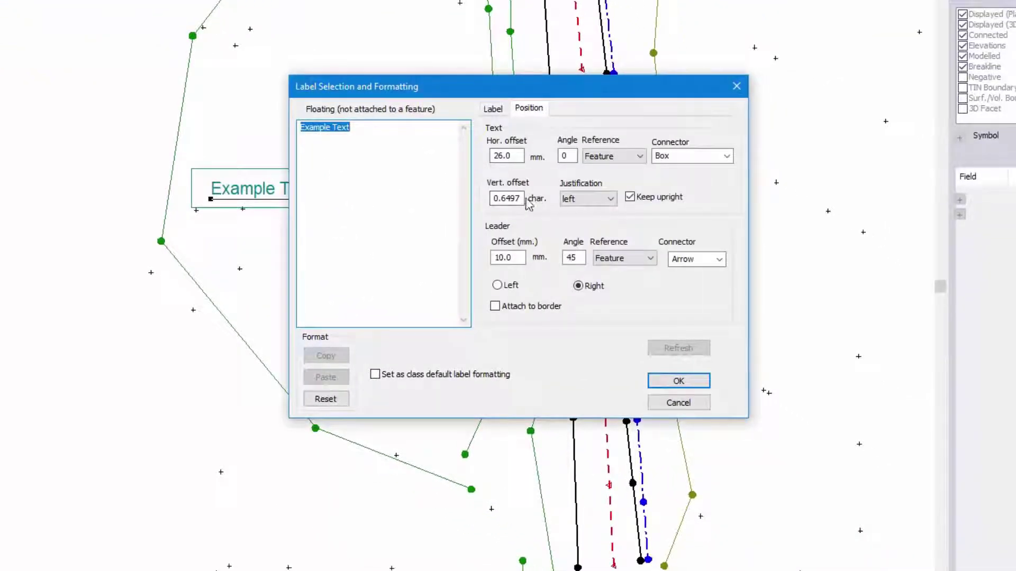
click(493, 198)
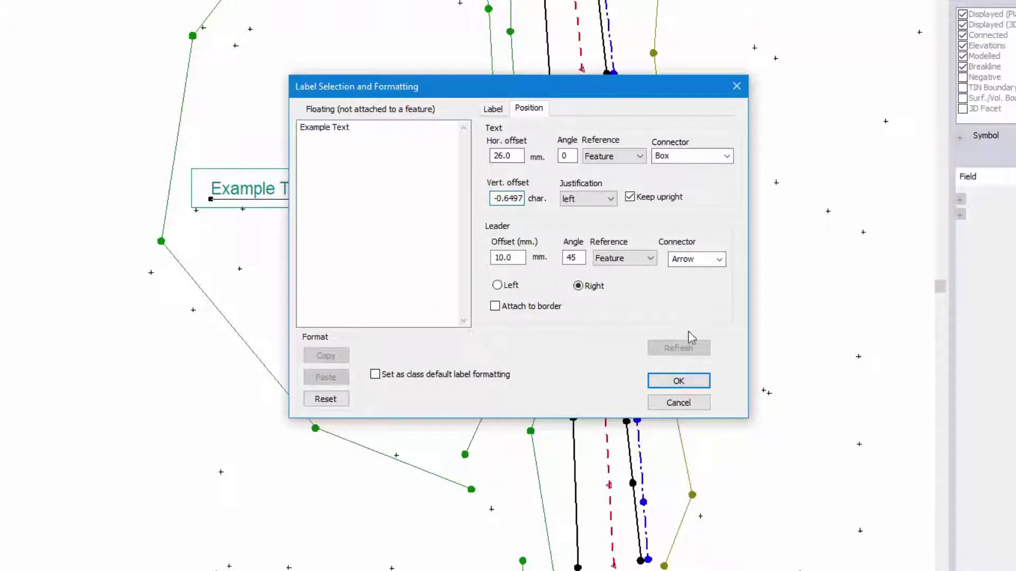
click(679, 381)
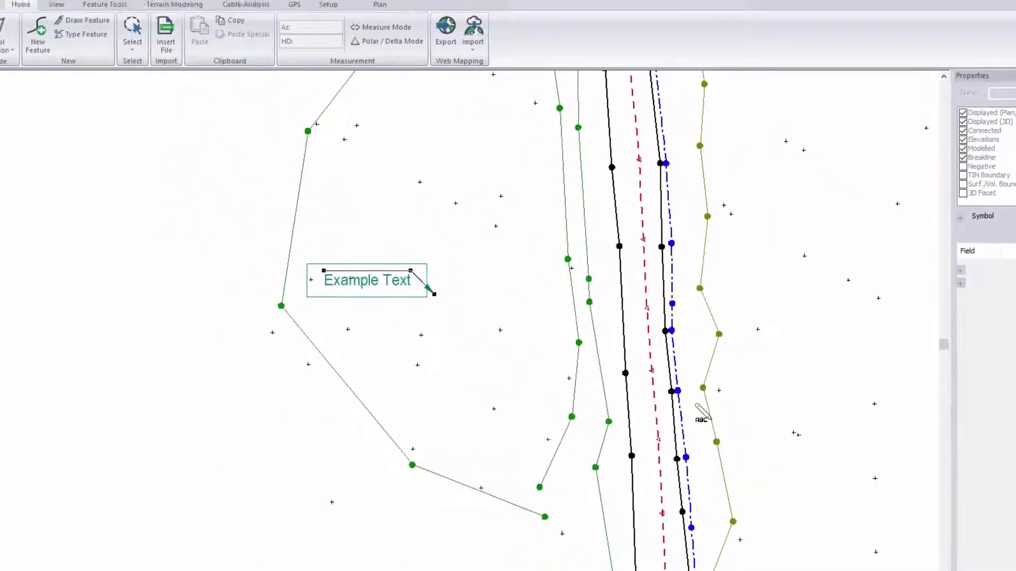
- Set the label's vertical text offset to 0.6497 char and its justification to right
double_click(367, 281)
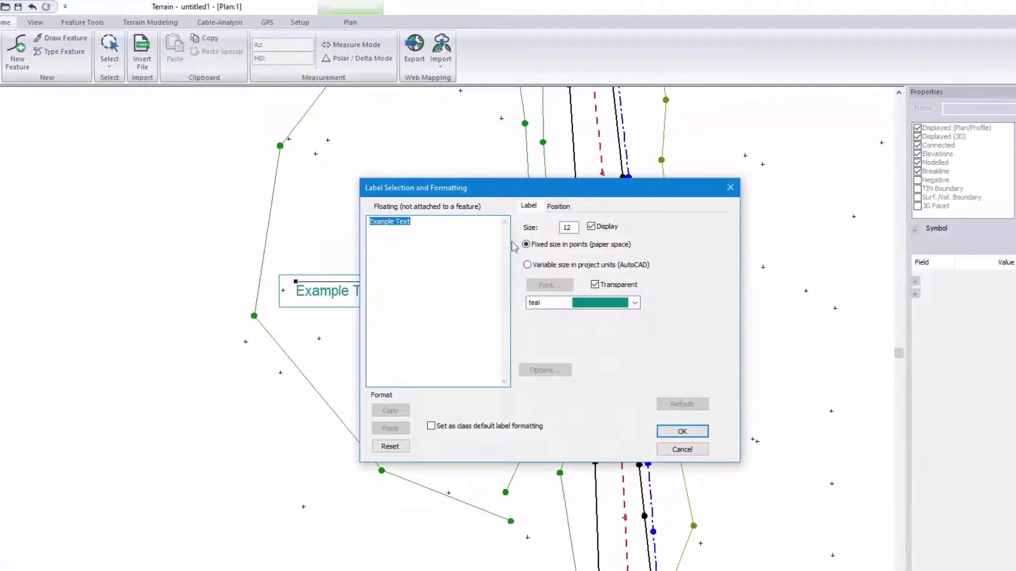
click(558, 206)
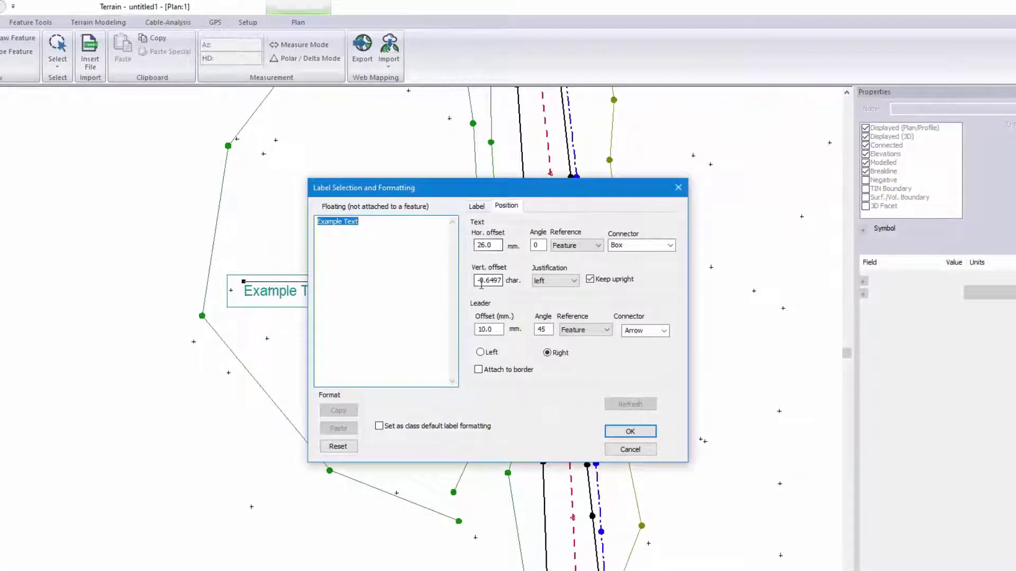
click(480, 282)
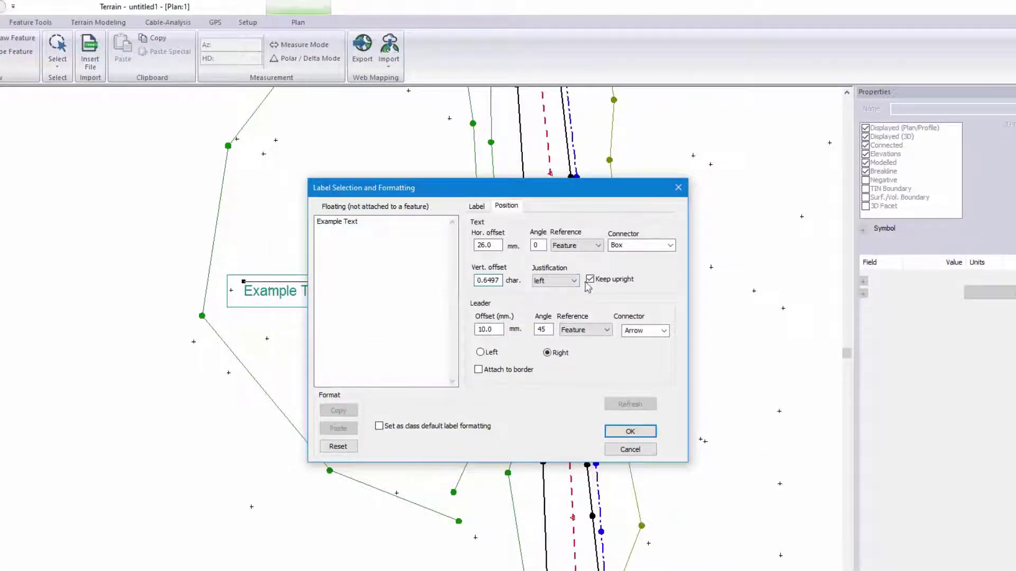
click(566, 281)
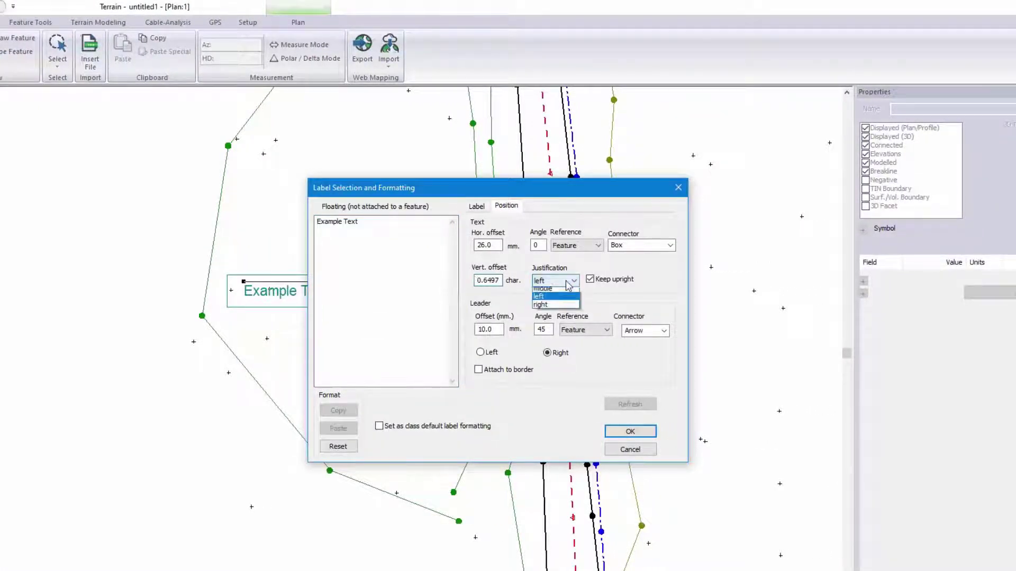
click(554, 308)
click(629, 432)
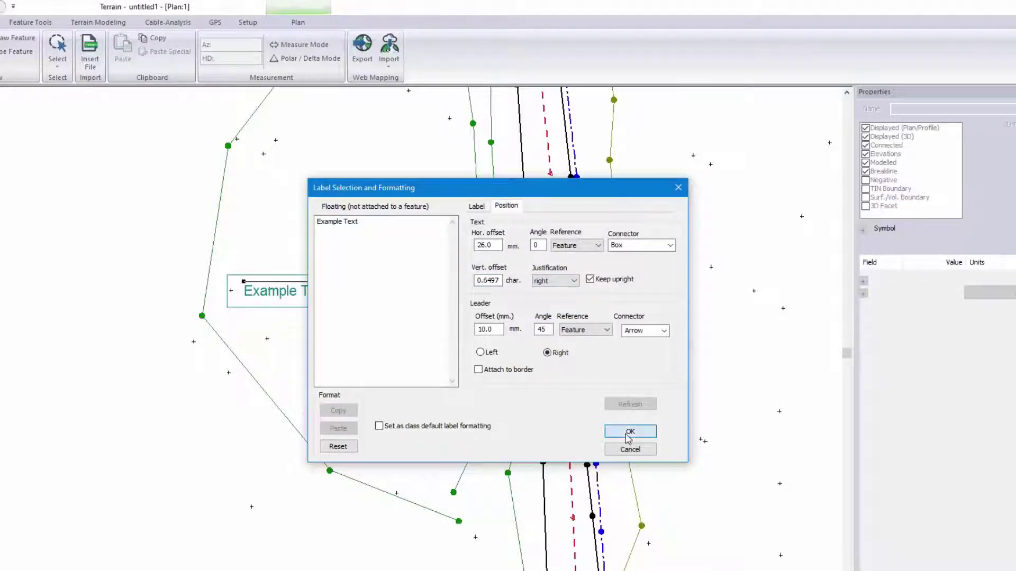
scroll(358, 344, up, 1)
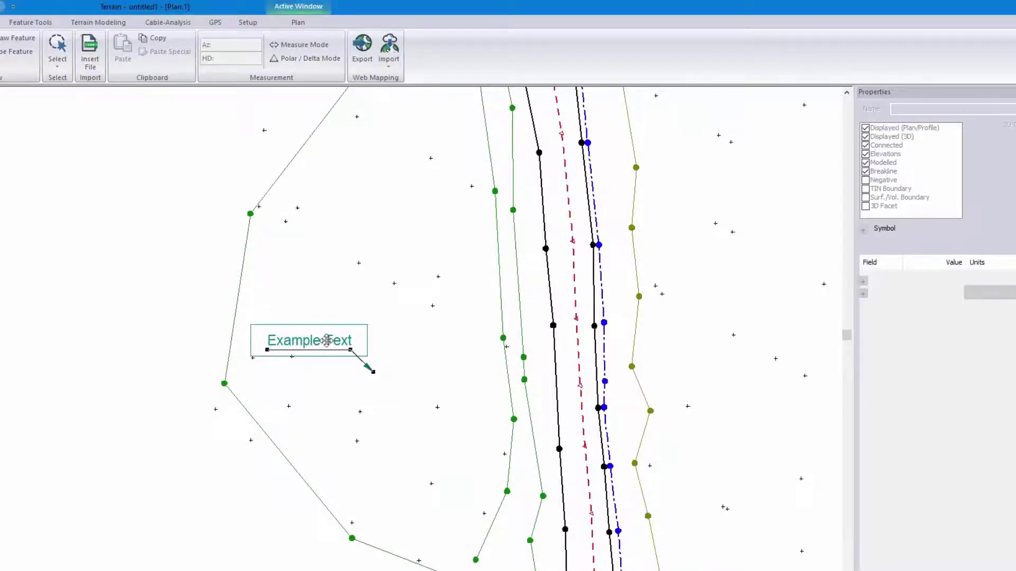
right_click(326, 340)
click(360, 410)
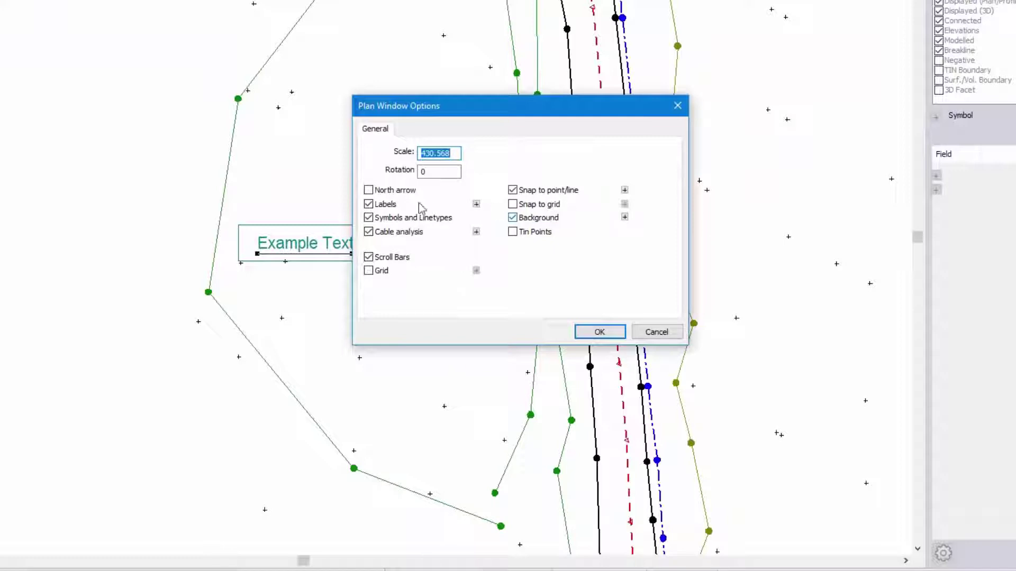
click(656, 332)
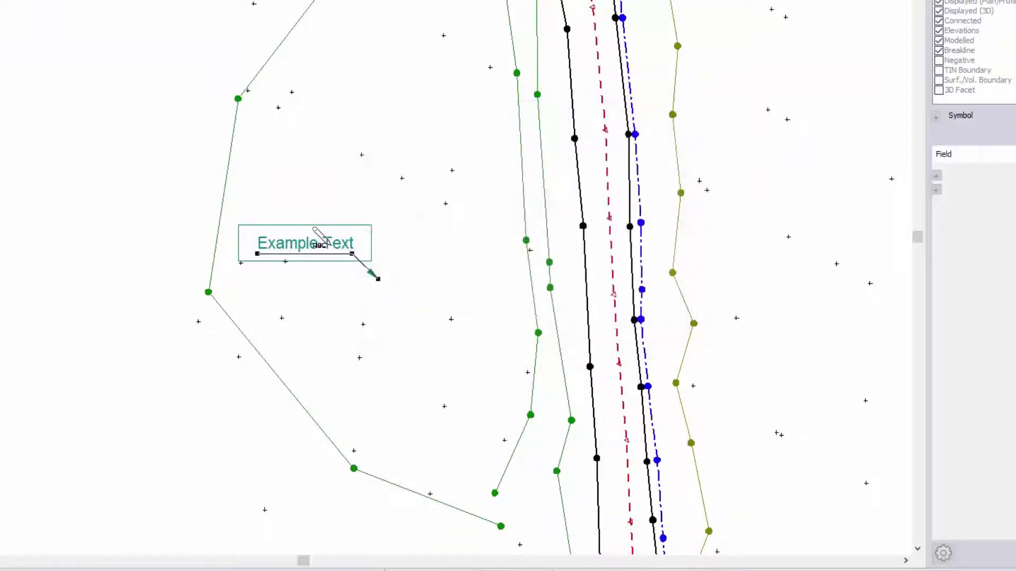
double_click(319, 231)
click(669, 366)
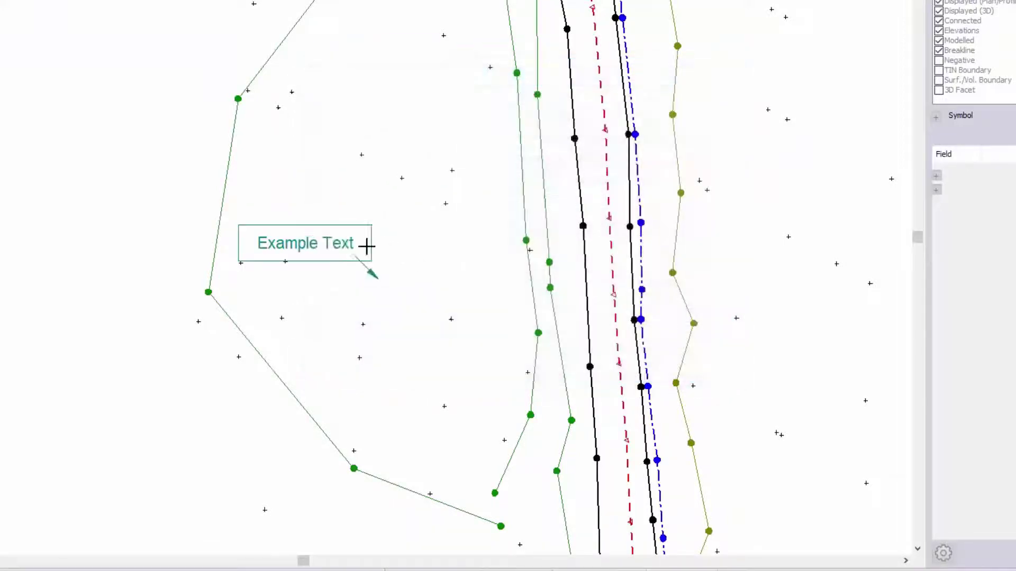
- Set the "Example Text" label's justification to middle
double_click(295, 243)
click(546, 91)
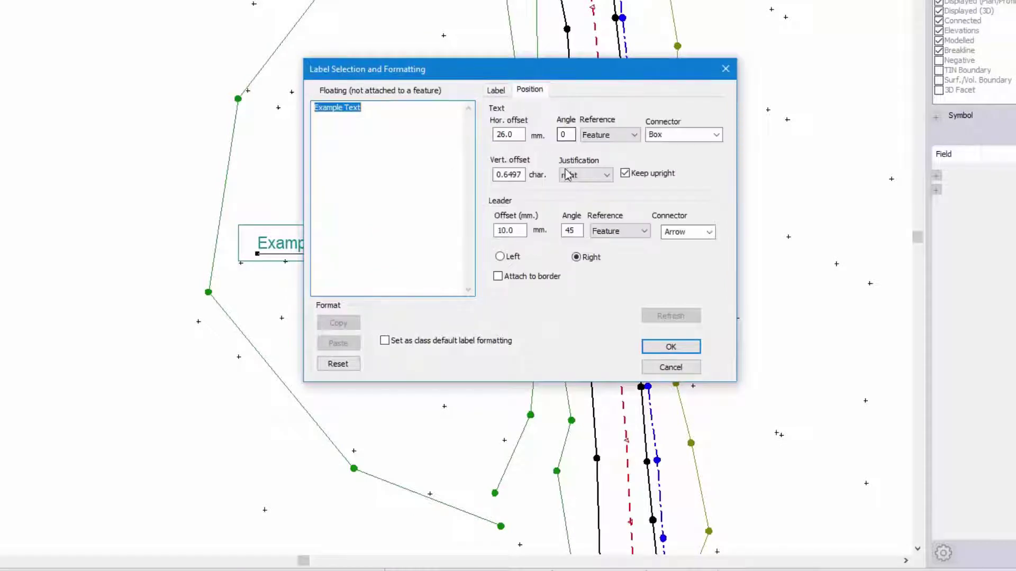
click(584, 175)
click(579, 198)
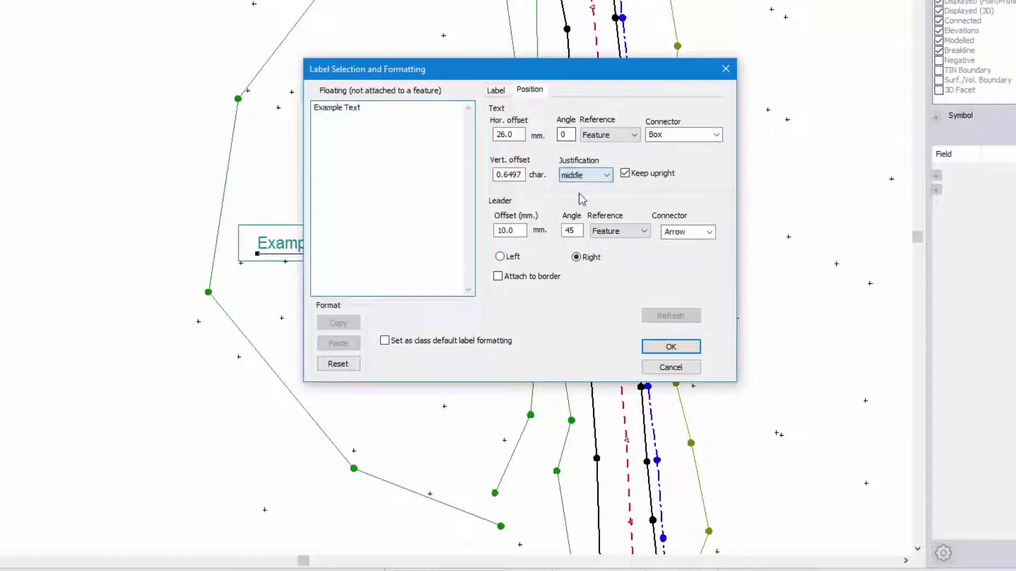
click(670, 346)
- Set the "Example Text" label's vertical text offset to 0 char
scroll(393, 267, left, 2)
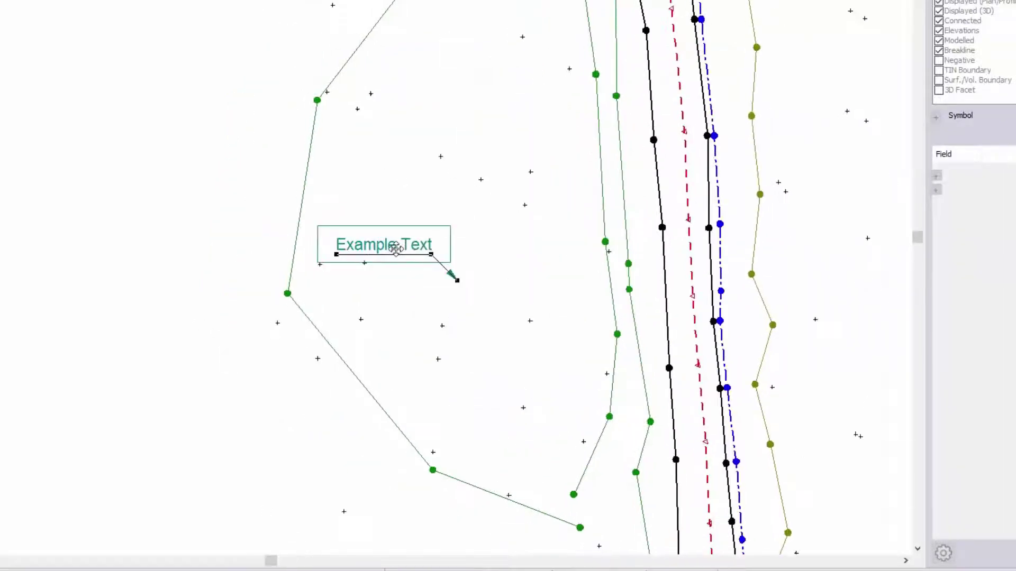
double_click(396, 248)
click(530, 90)
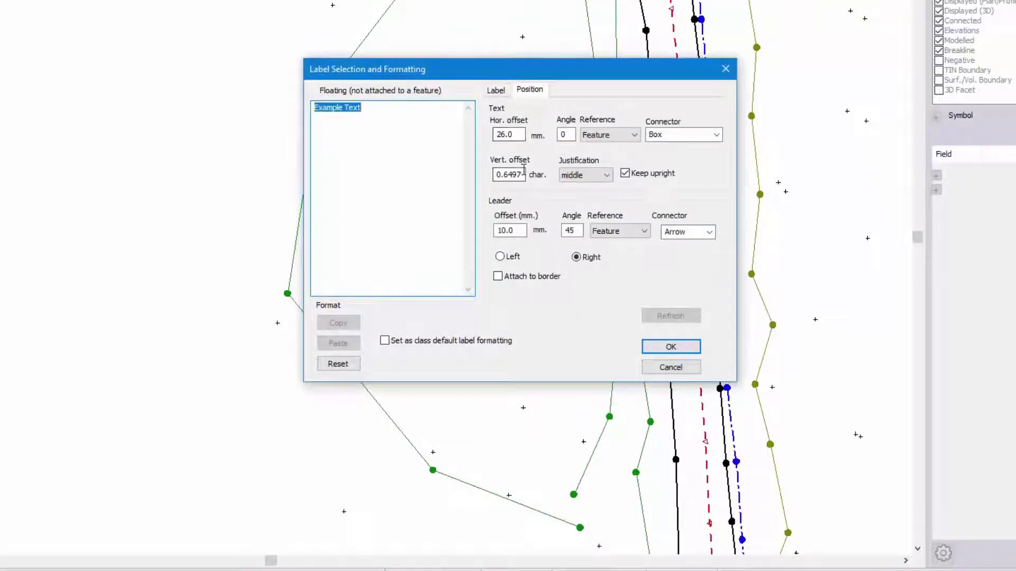
drag(523, 169, 430, 166)
text(0)
click(670, 346)
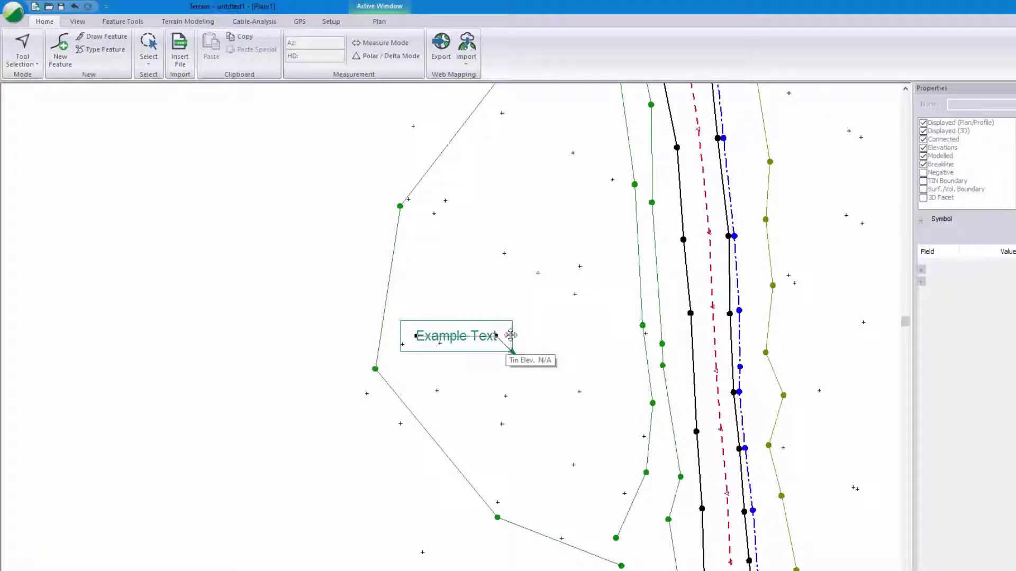
- Delete the "Example Text" label from the plan
middle_drag(553, 335, 478, 320)
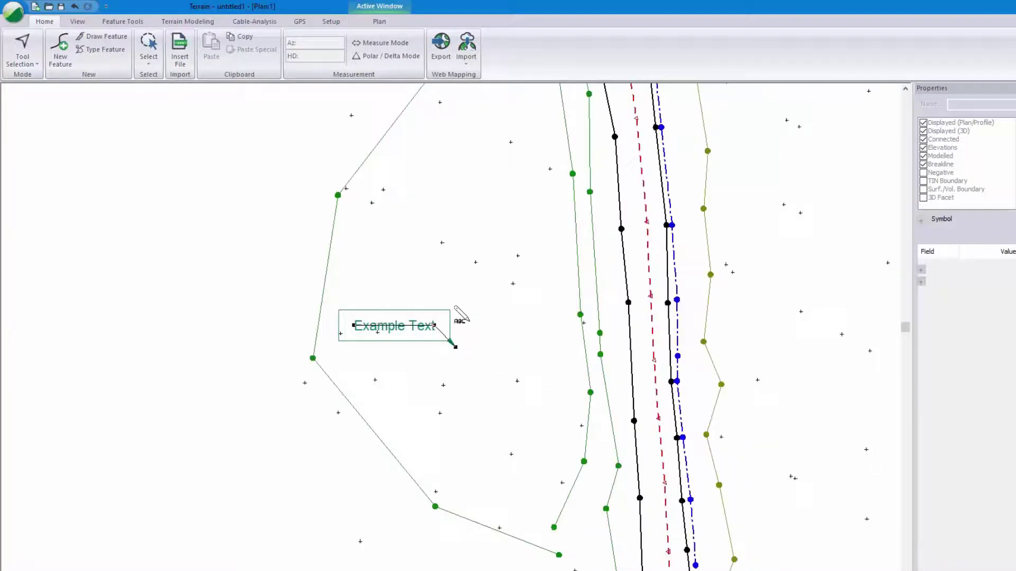
key(Delete)
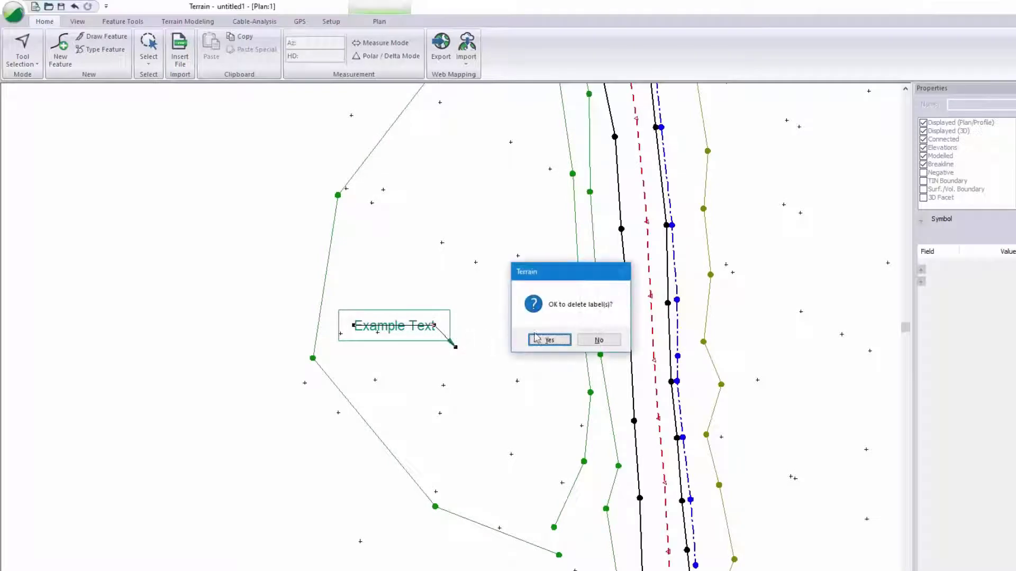
click(540, 340)
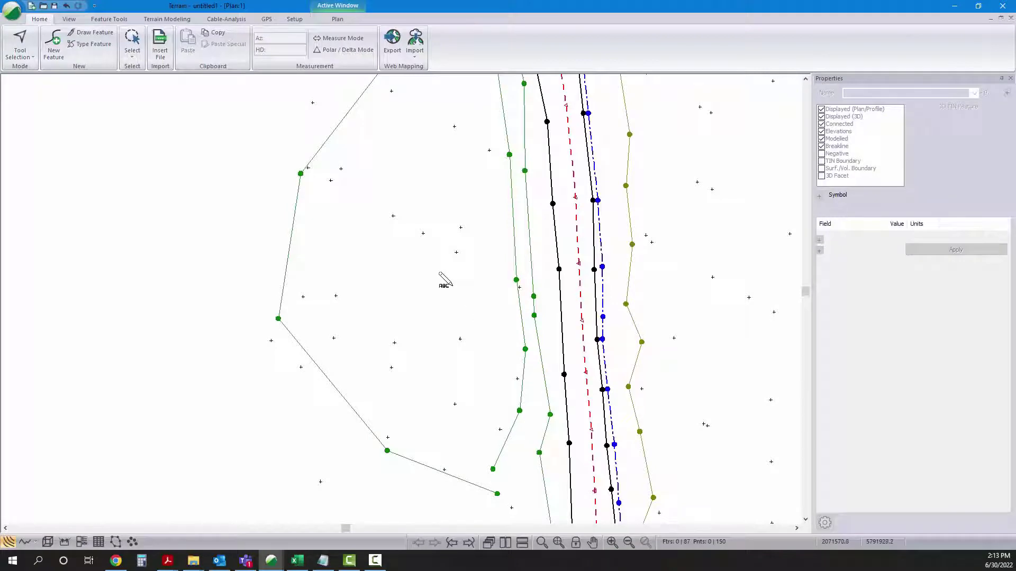
click(440, 272)
click(527, 161)
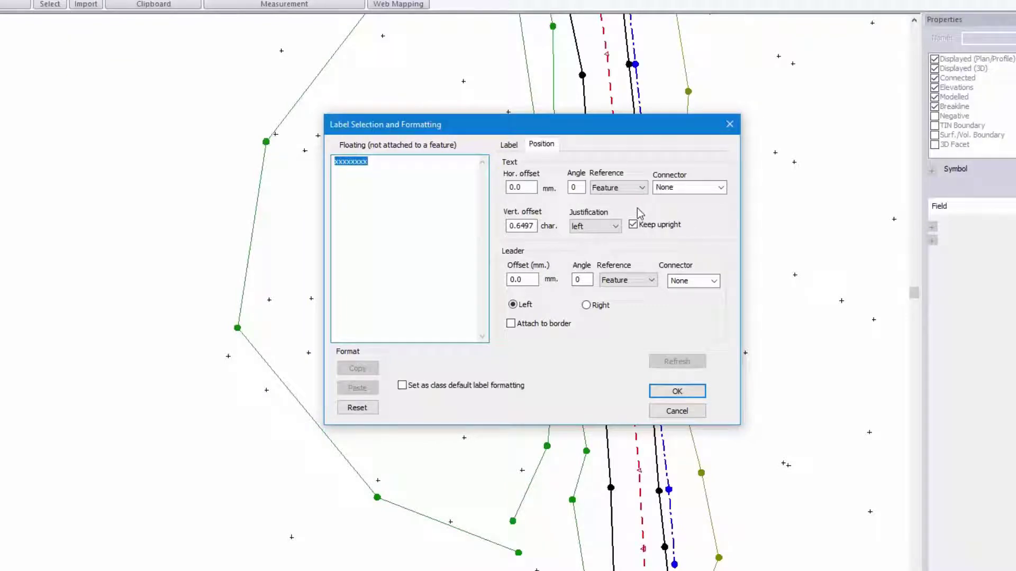
click(677, 411)
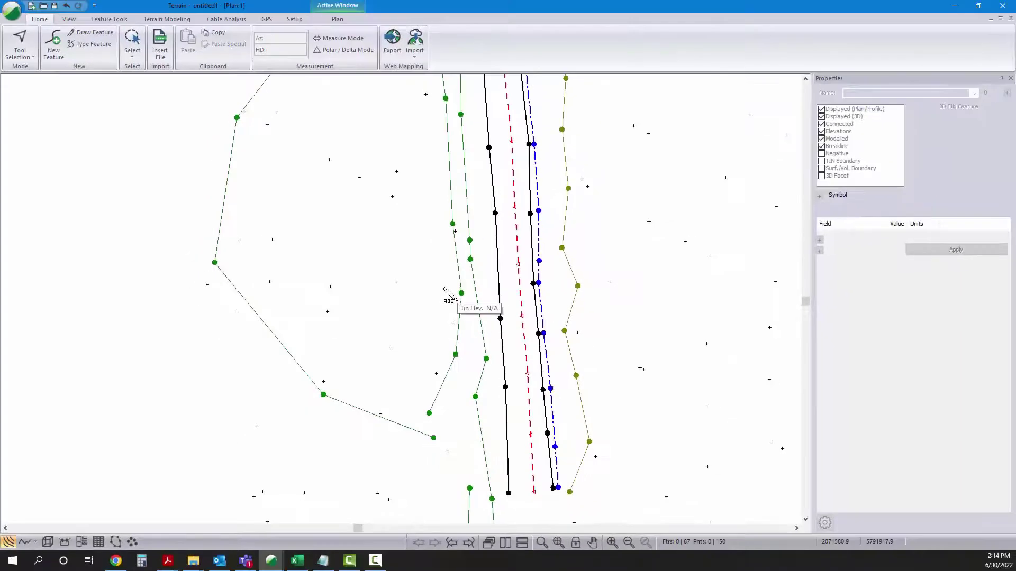
- Switch to selecting with the mouse and turn on the Elevations labels for the plan
right_click(430, 276)
click(427, 257)
right_click(427, 255)
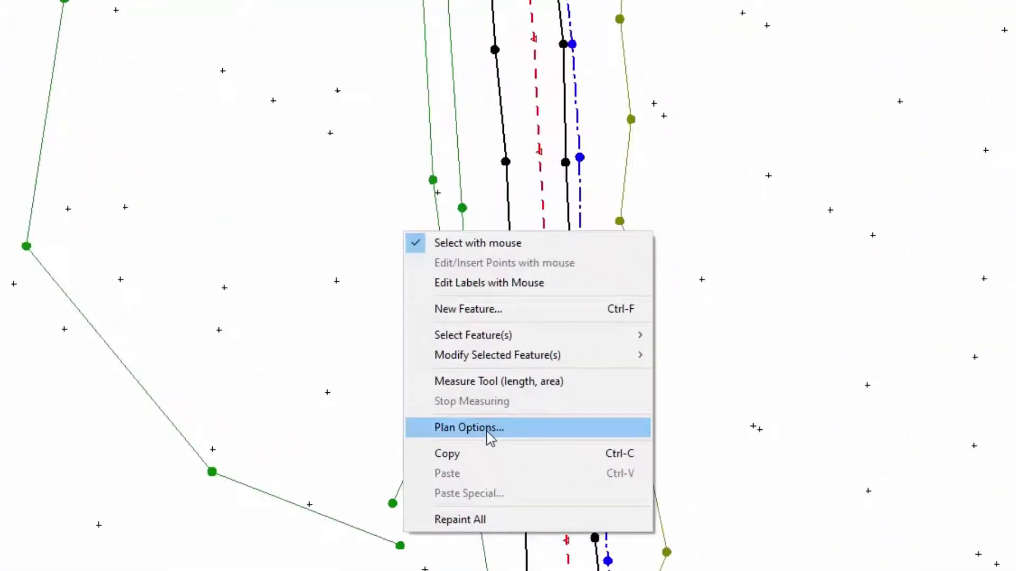
click(489, 435)
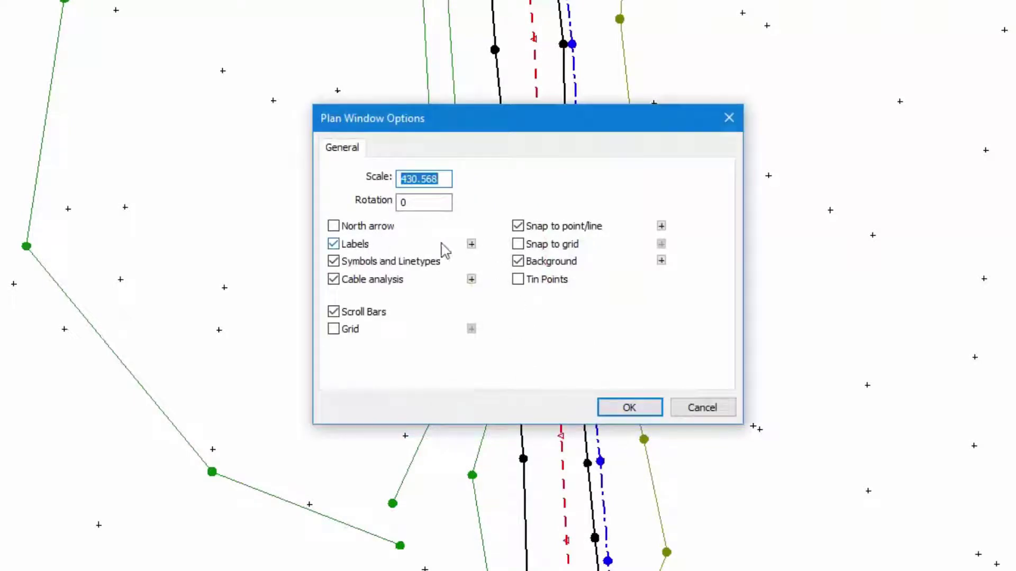
click(471, 244)
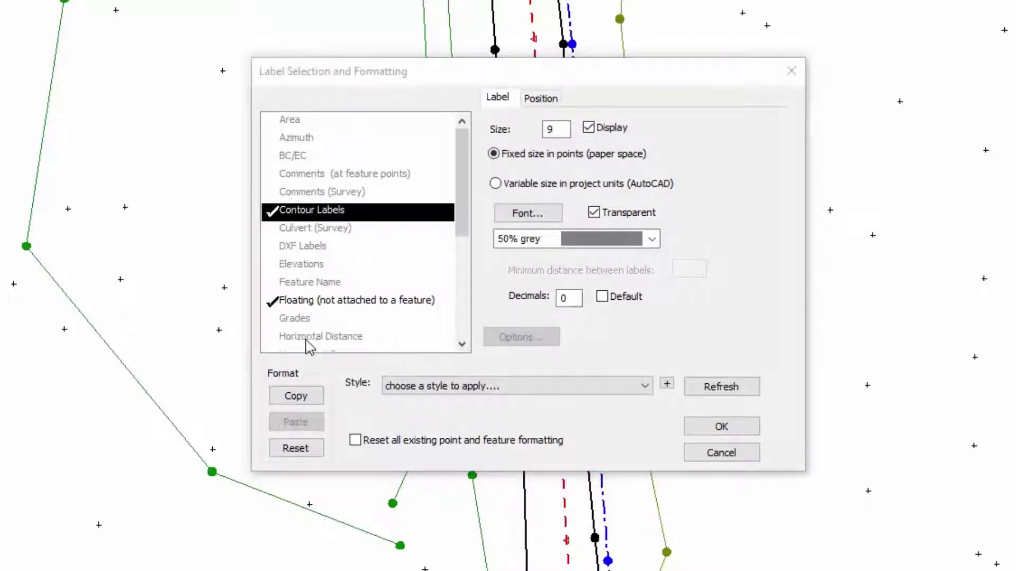
click(302, 265)
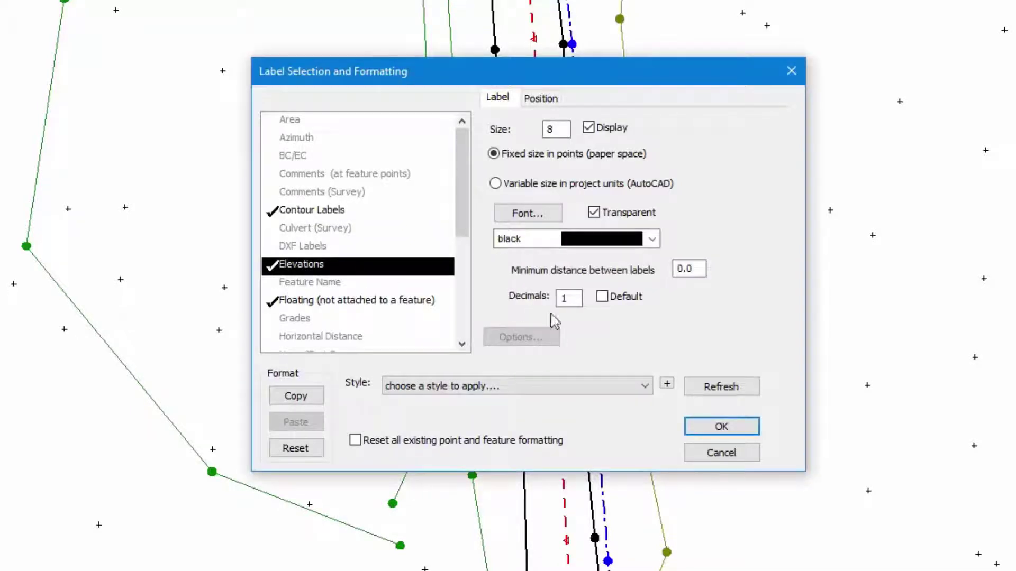
click(721, 427)
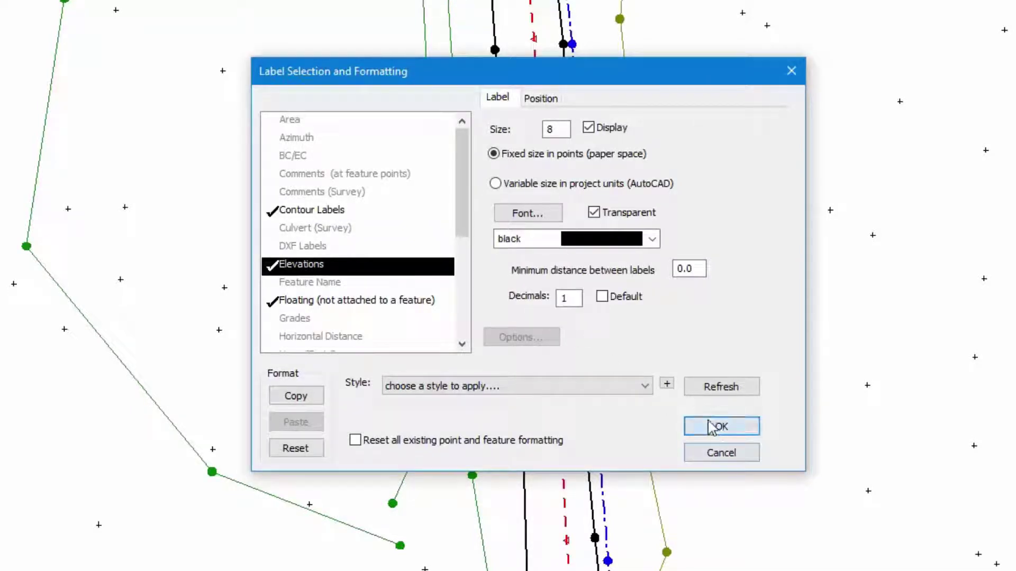
click(628, 412)
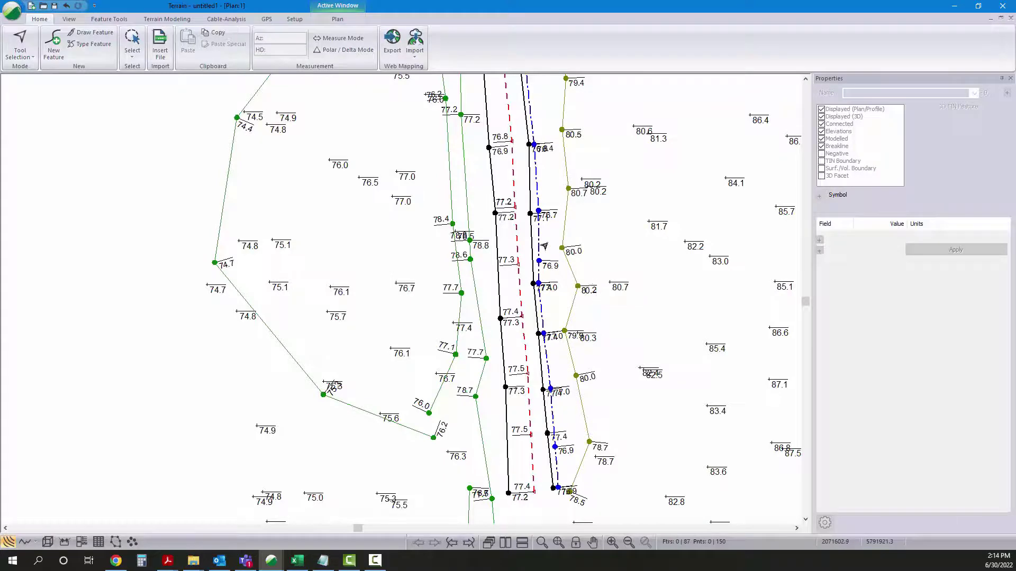
- Select the corner point of the BoB5 feature where the two long boundary segments meet
scroll(330, 351, up, 3)
middle_drag(330, 352, 351, 336)
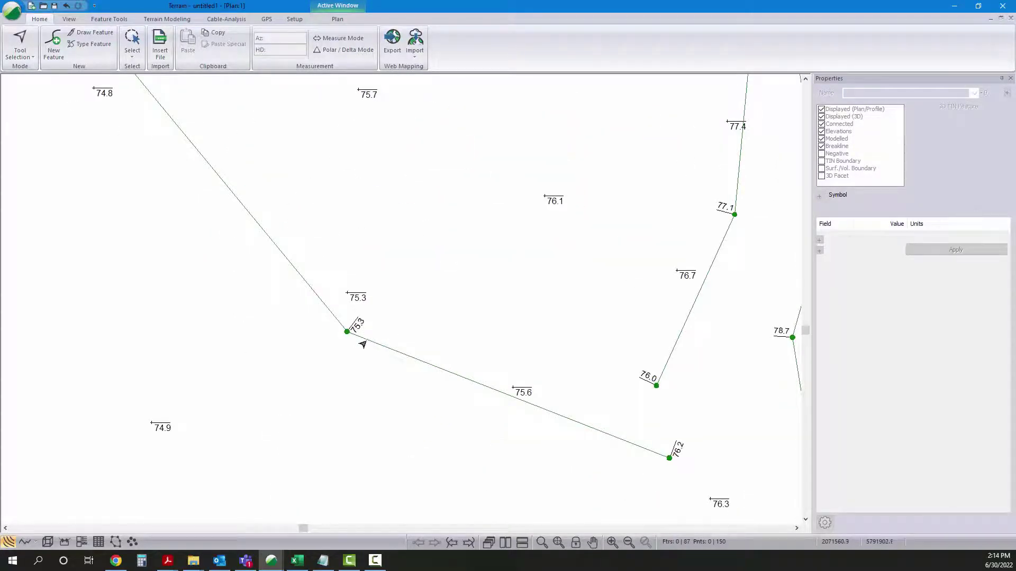
click(362, 345)
- Set both the text and leader angle references of the Elevations labels to Absolute
right_click(426, 295)
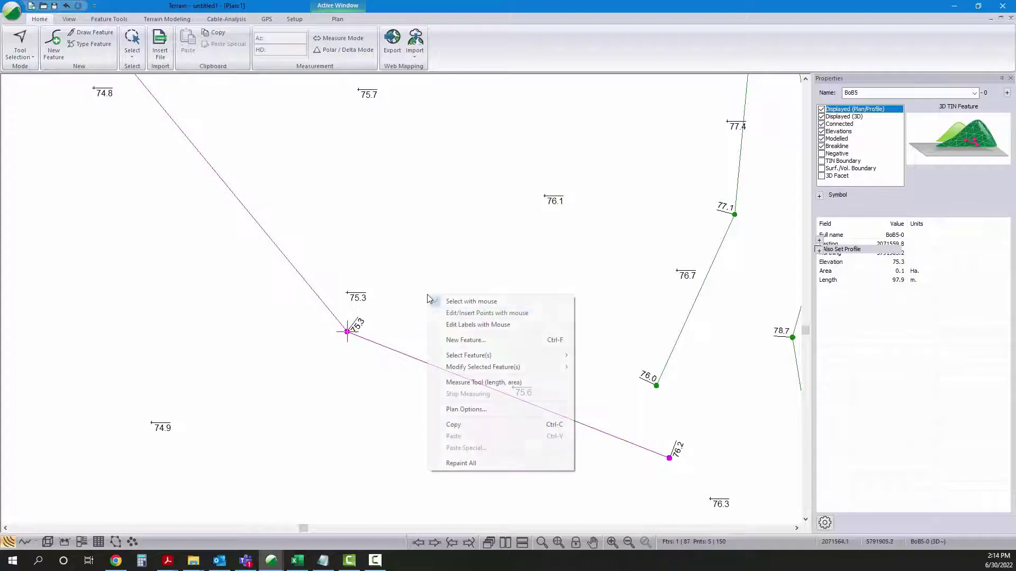
click(501, 449)
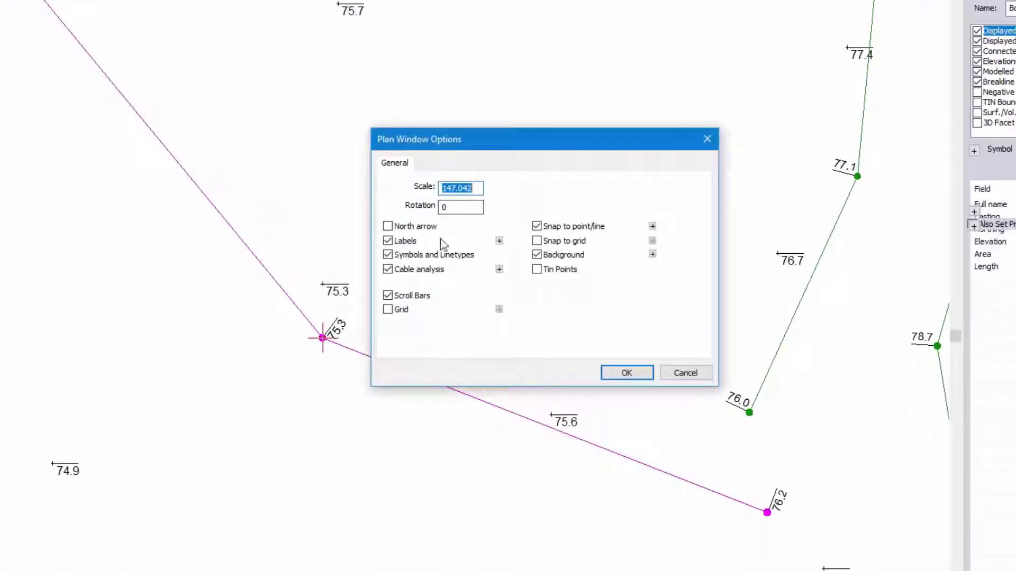
click(498, 240)
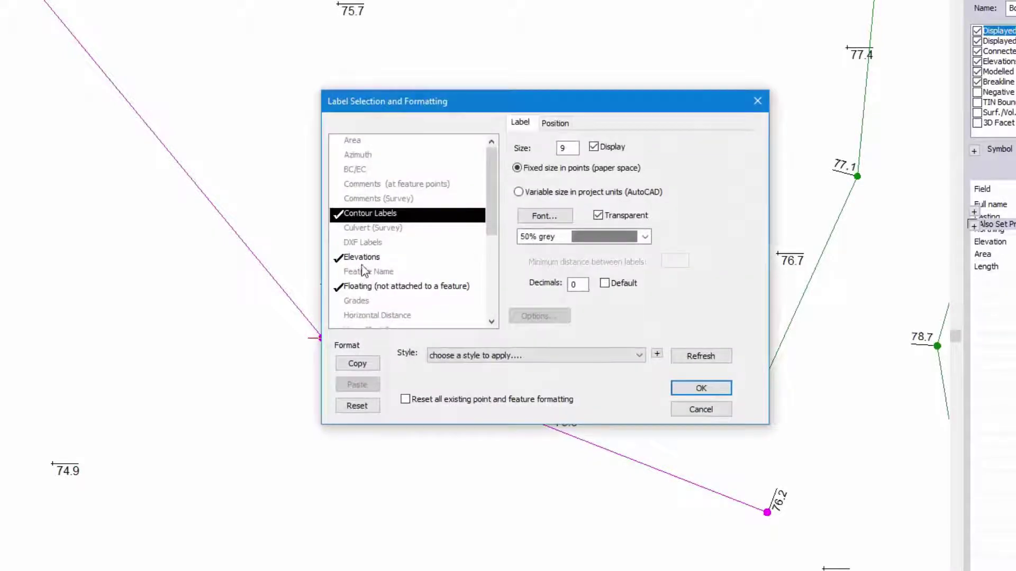
click(363, 263)
click(554, 123)
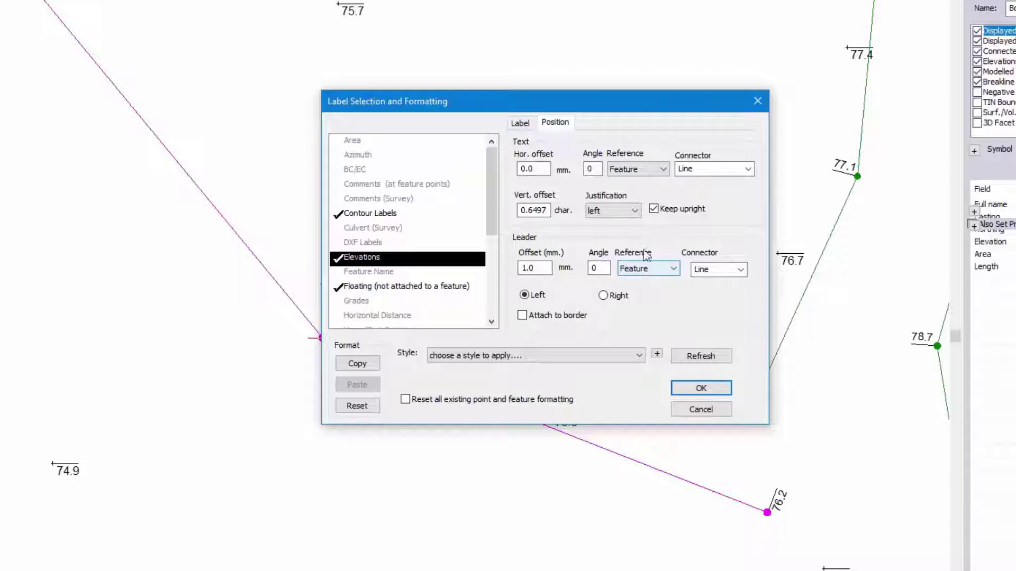
click(647, 172)
click(648, 182)
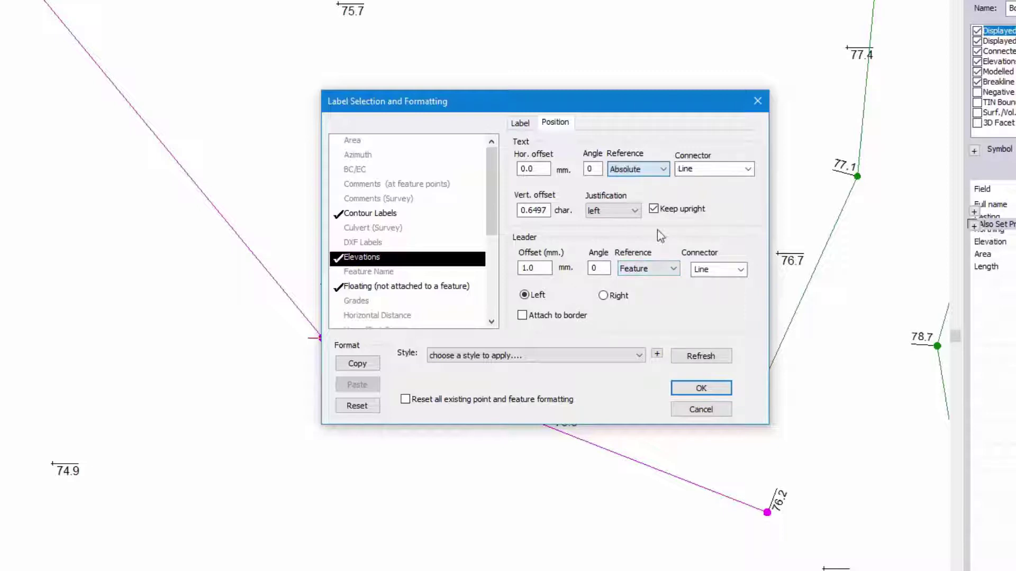
click(658, 269)
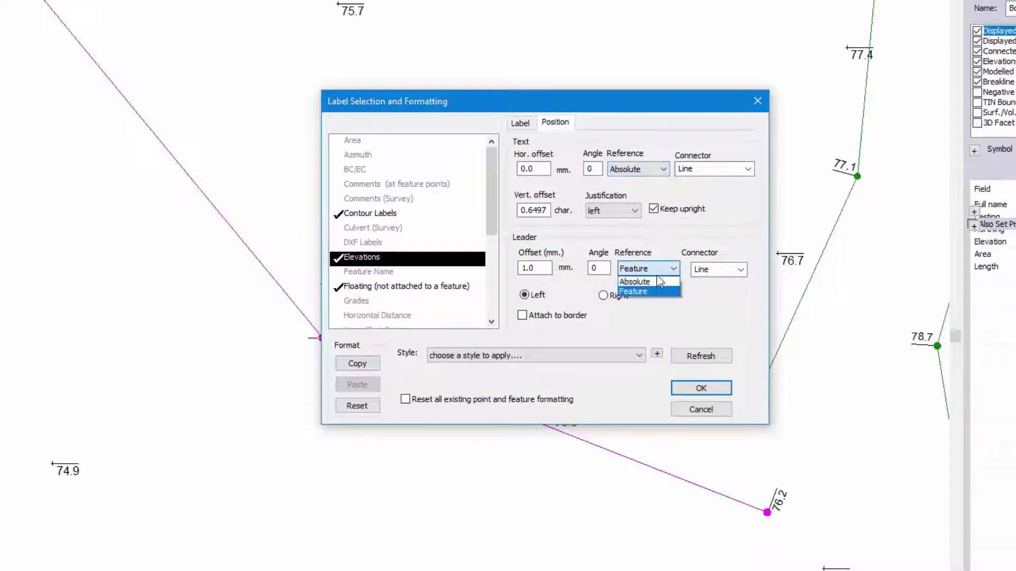
click(701, 392)
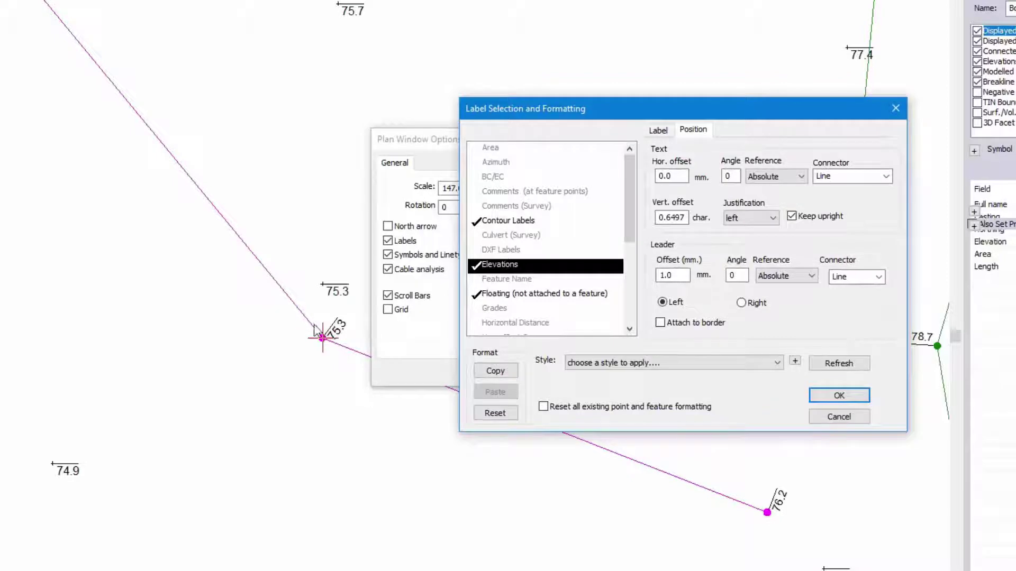
click(839, 396)
click(635, 375)
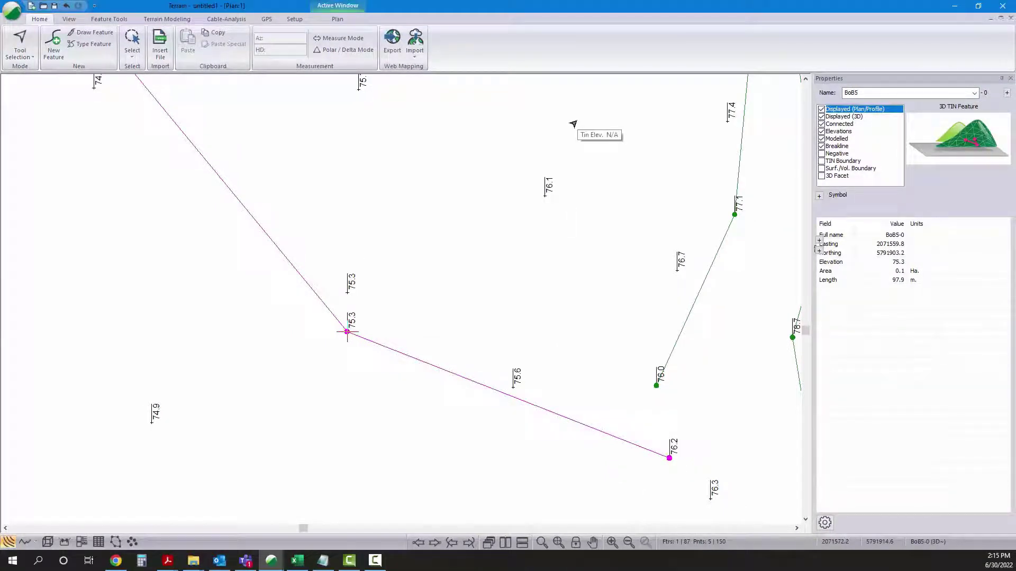
- Set both the leader and text angle references of the Elevations labels to Feature
right_click(420, 228)
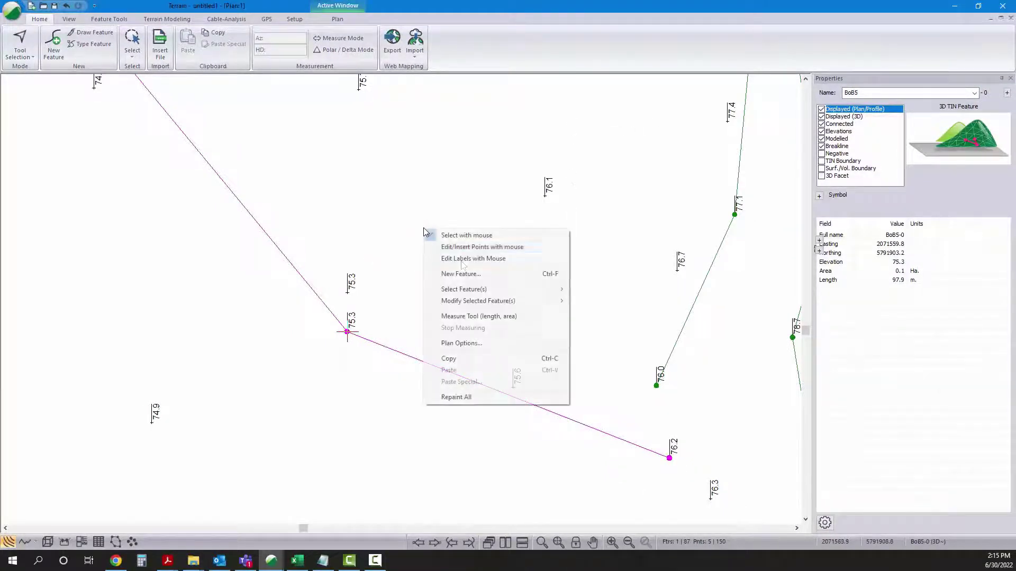
click(454, 342)
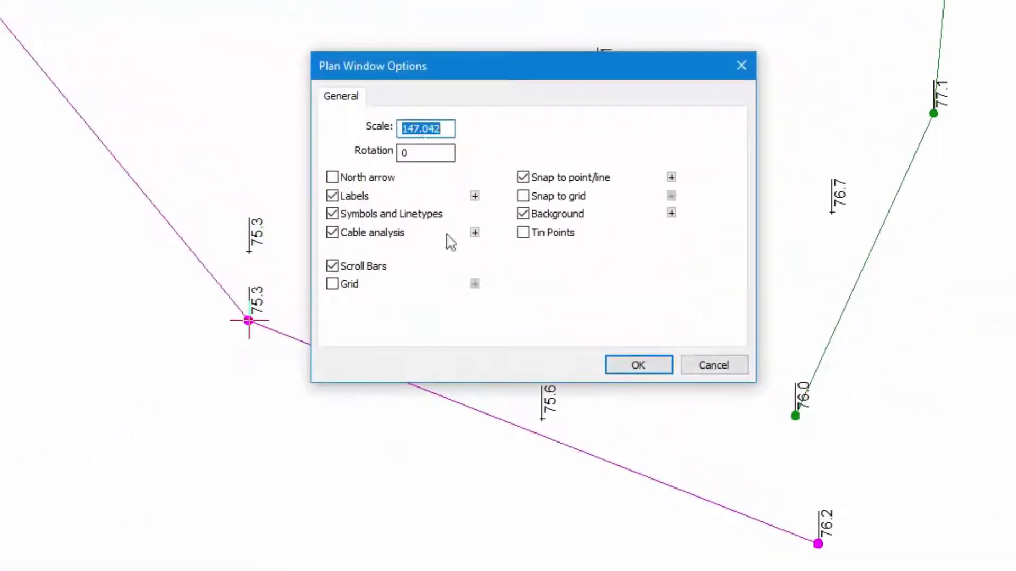
click(475, 197)
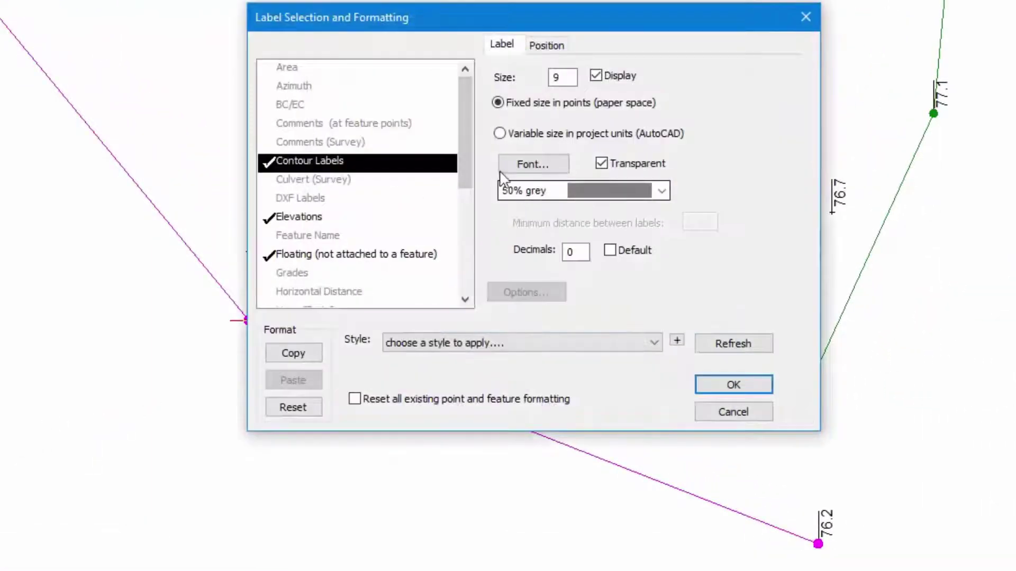
click(319, 219)
click(553, 47)
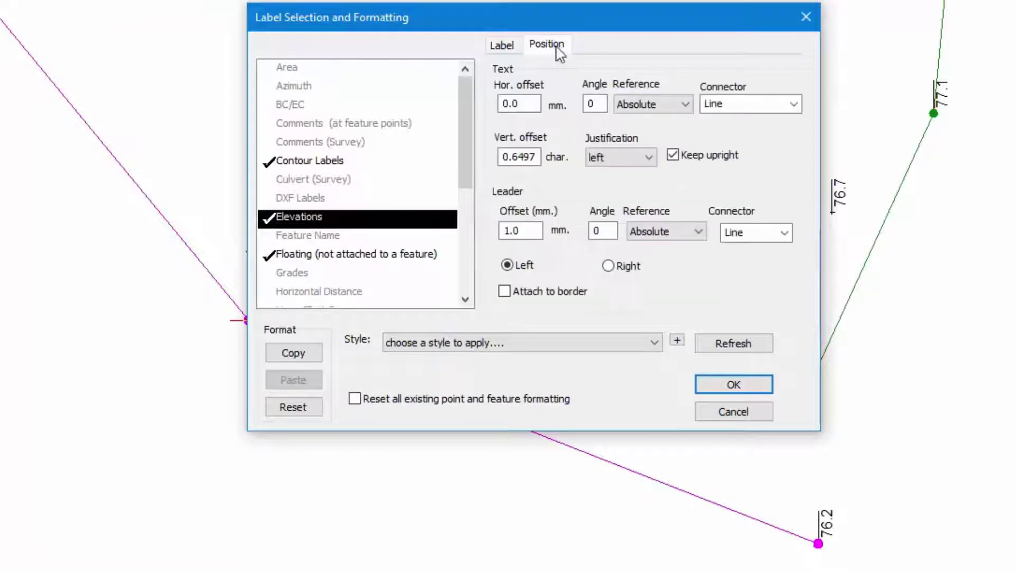
click(668, 232)
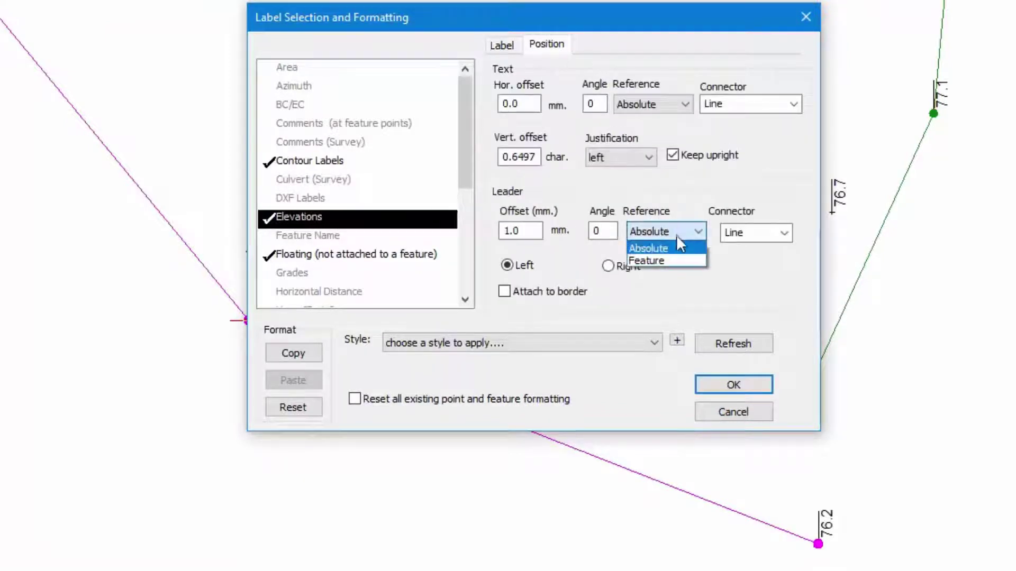
click(668, 255)
click(682, 105)
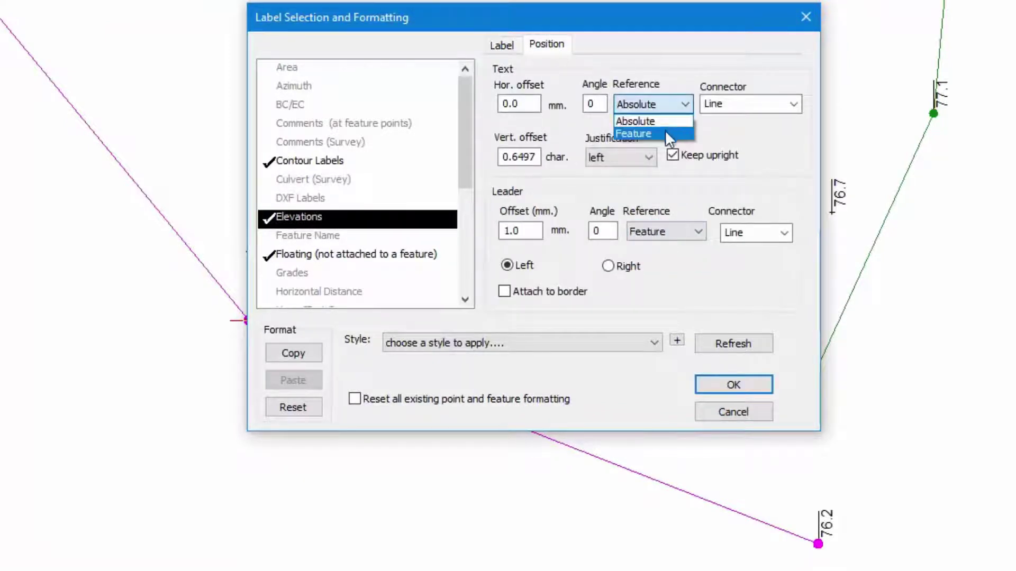
click(664, 130)
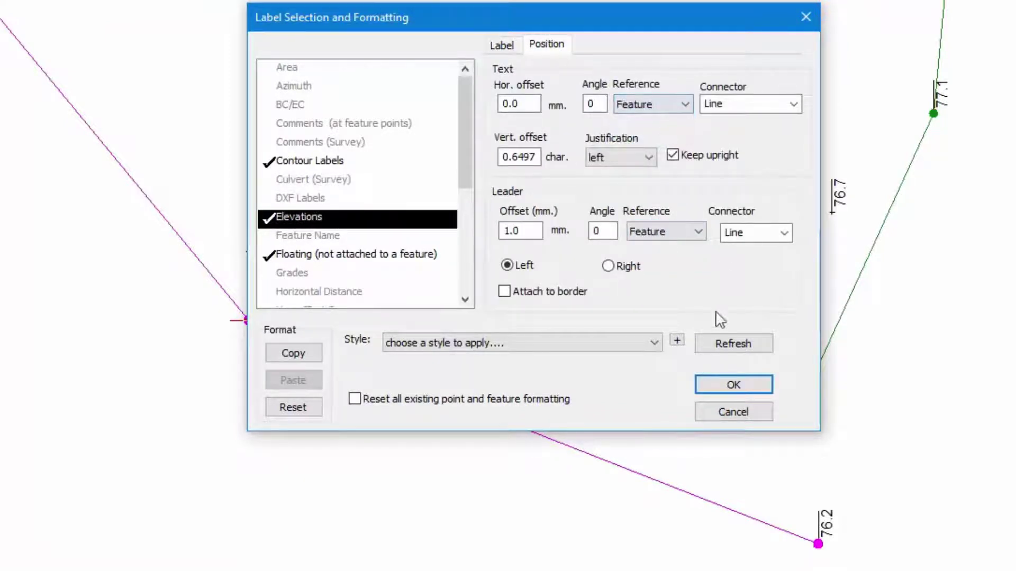
click(743, 383)
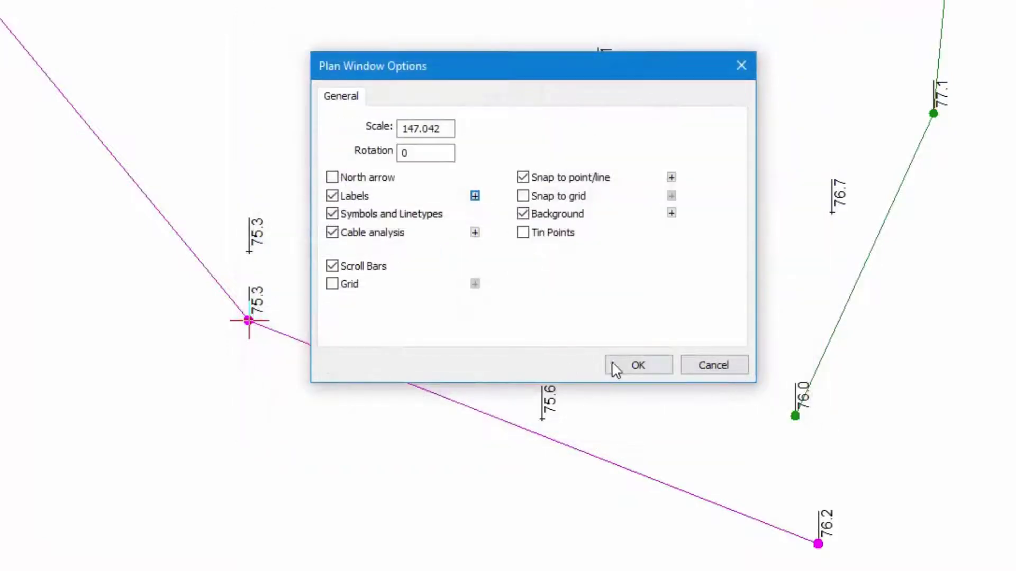
click(615, 365)
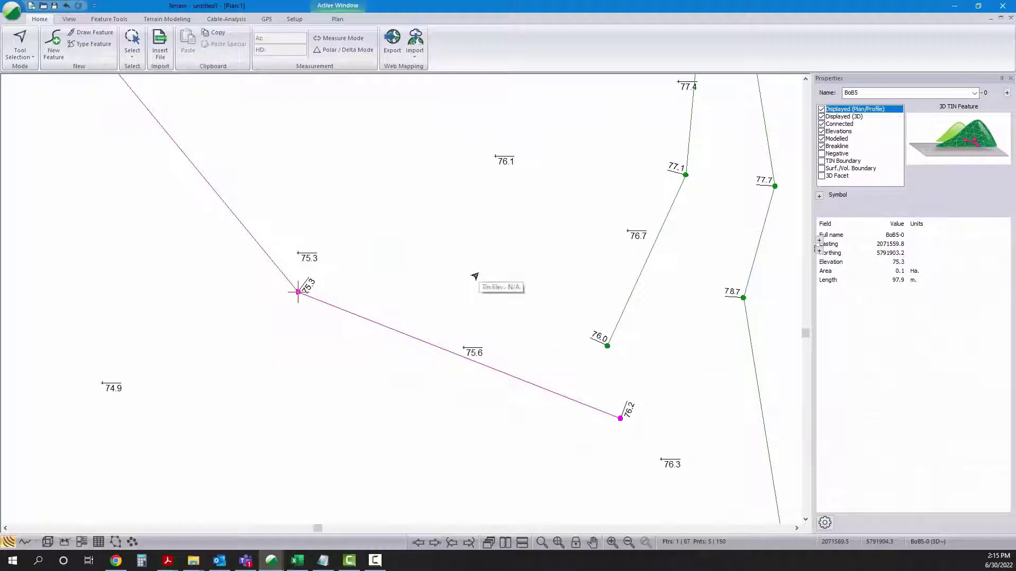
- Review the plan's label selection and formatting settings
middle_drag(406, 281, 372, 431)
scroll(372, 432, down, 1)
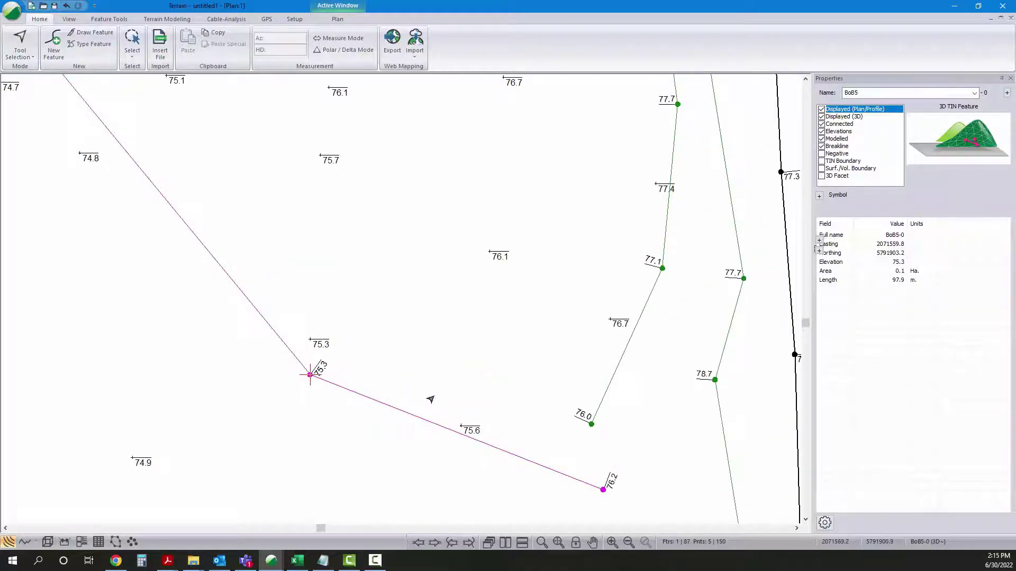
right_click(402, 371)
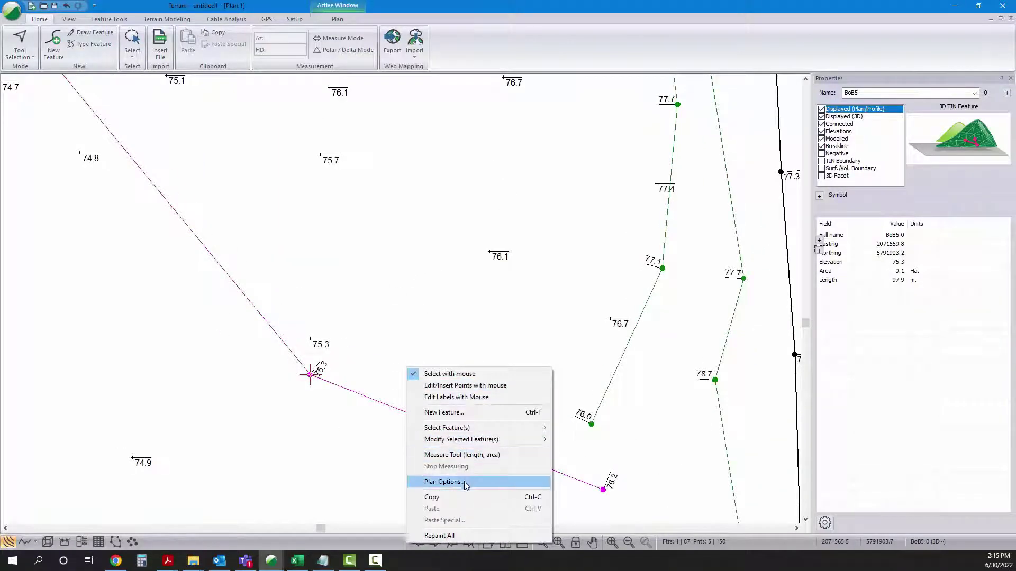
click(464, 481)
click(475, 261)
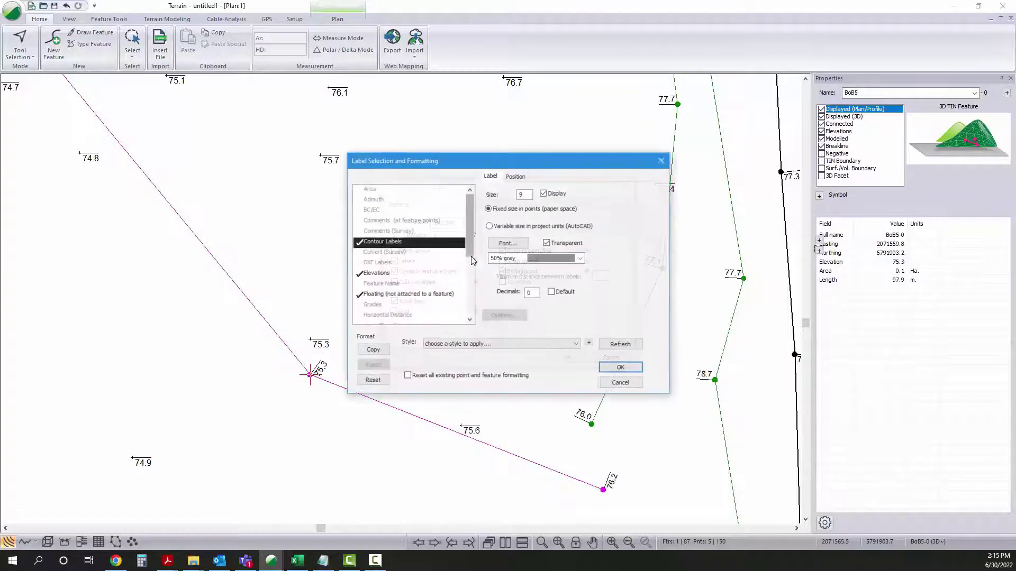
click(632, 367)
click(610, 357)
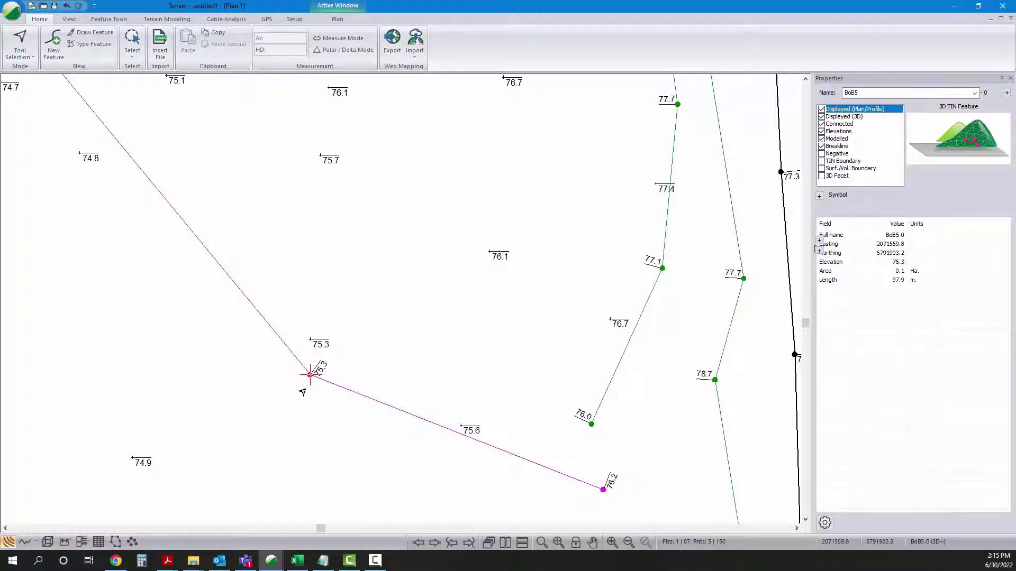
- Enable label editing with the mouse and move the corner point's rotated 75.3 elevation label to a leader offset of about 3 mm
right_click(380, 353)
click(436, 385)
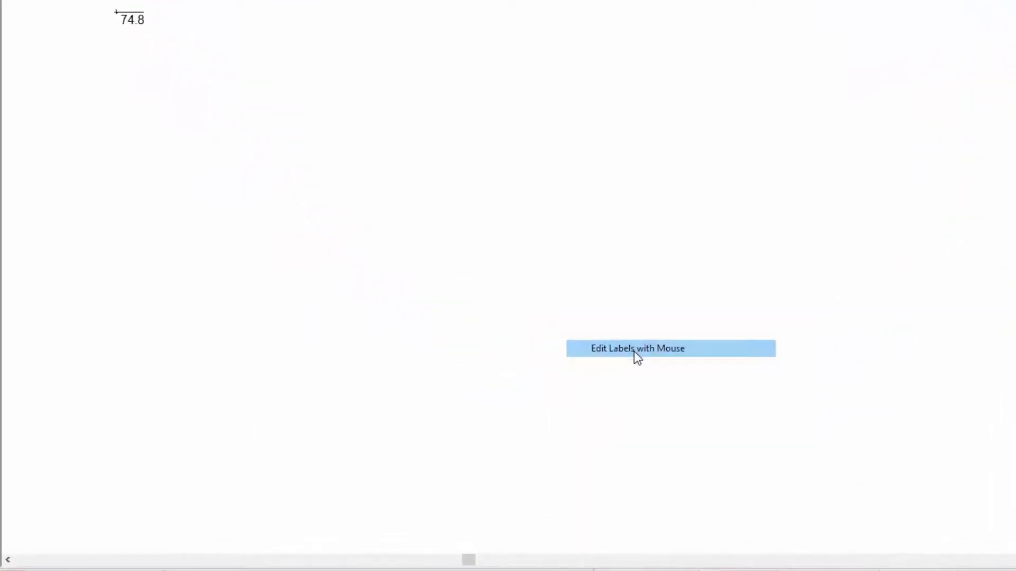
right_click(621, 238)
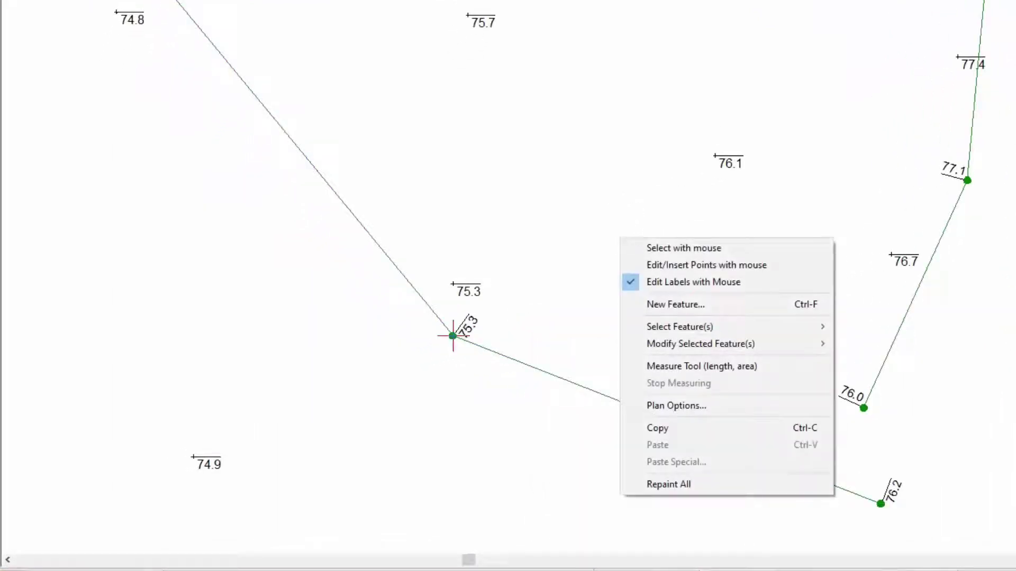
key(Escape)
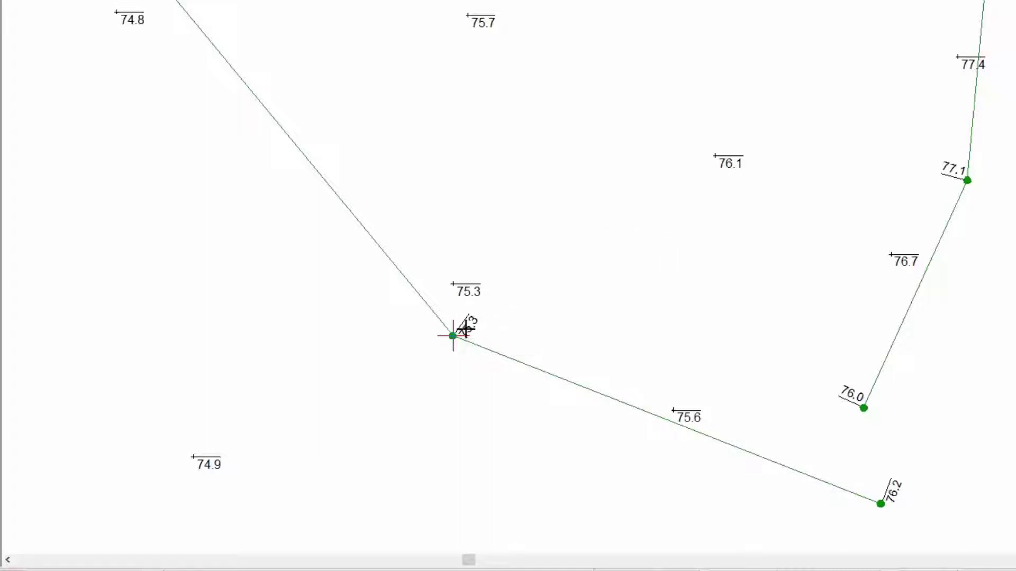
click(464, 328)
mouse_move(469, 314)
mouse_down()
mouse_move(500, 309)
mouse_move(478, 321)
mouse_up()
- Inspect the text and leader position settings of the rotated 75.3 elevation label at the corner point
double_click(476, 321)
click(752, 44)
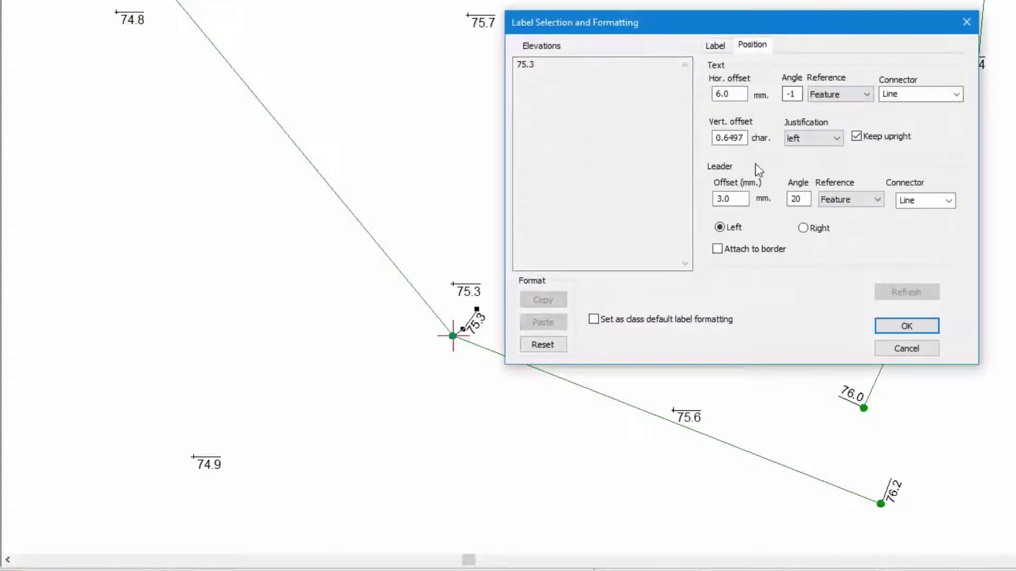
click(906, 349)
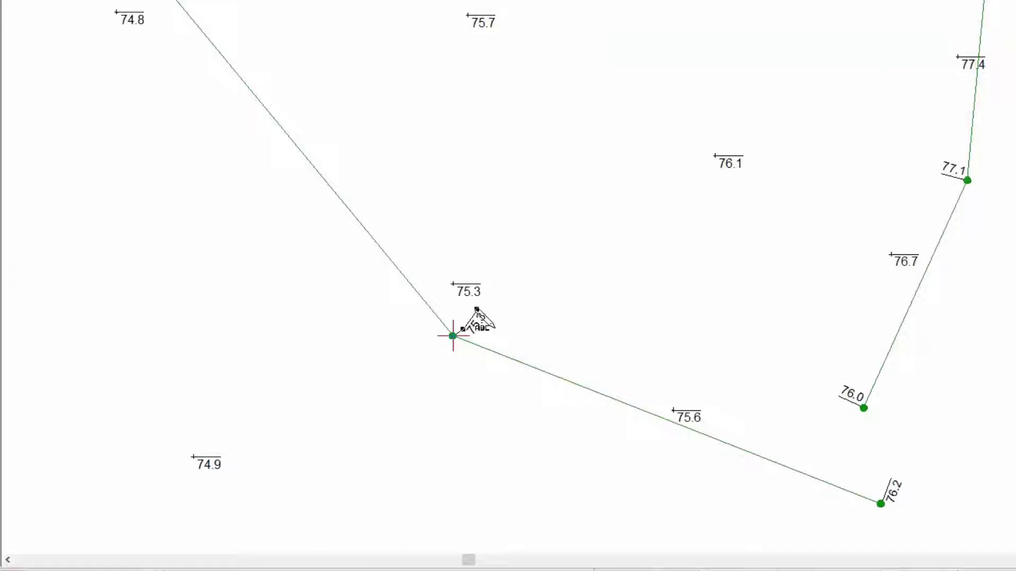
- Move the corner point's rotated 75.3 label up and away from its point, and shift the line end's 76.2 label up to the left
drag(478, 317, 540, 287)
middle_drag(588, 253, 617, 183)
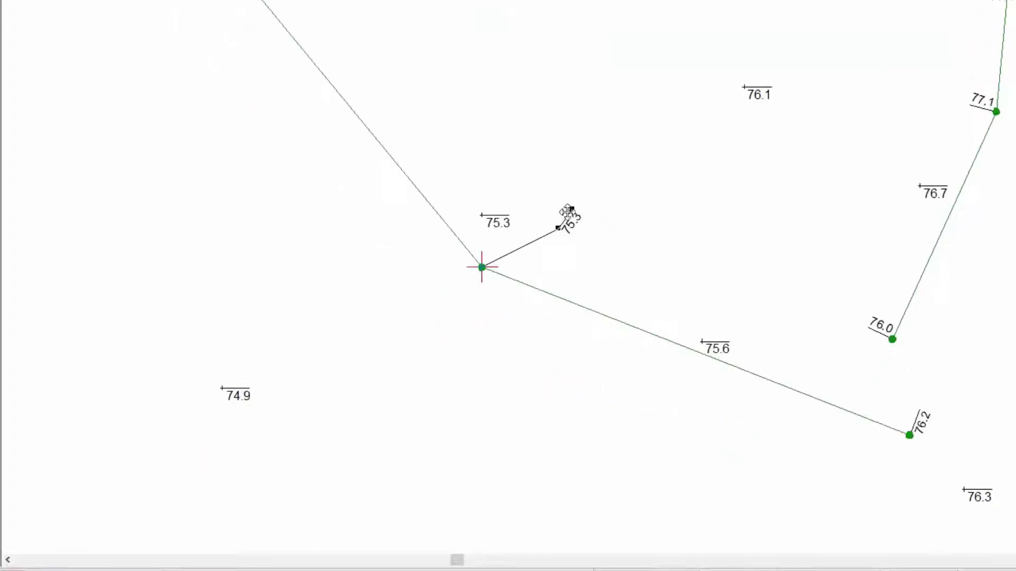
drag(567, 211, 578, 224)
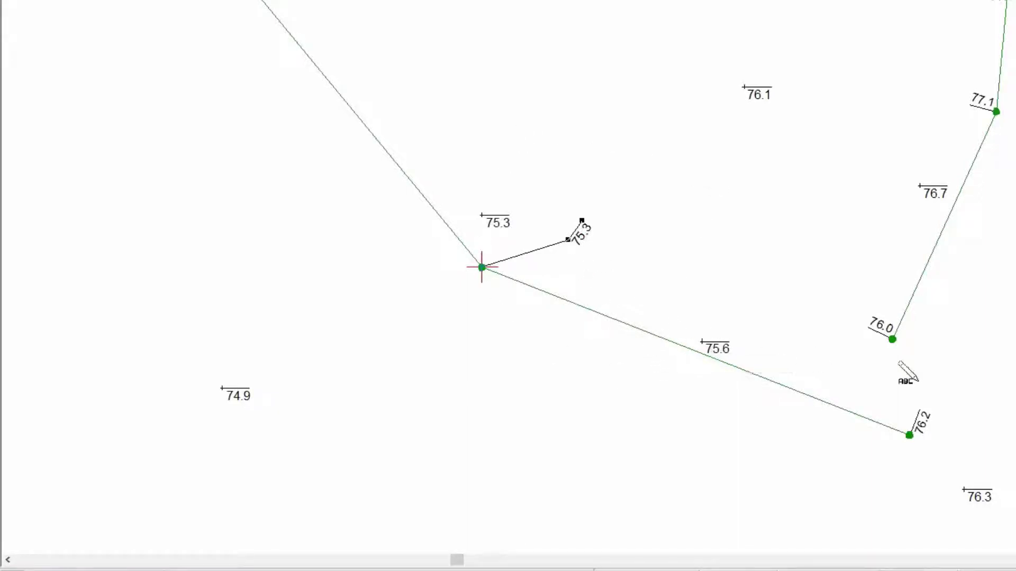
click(920, 422)
click(897, 398)
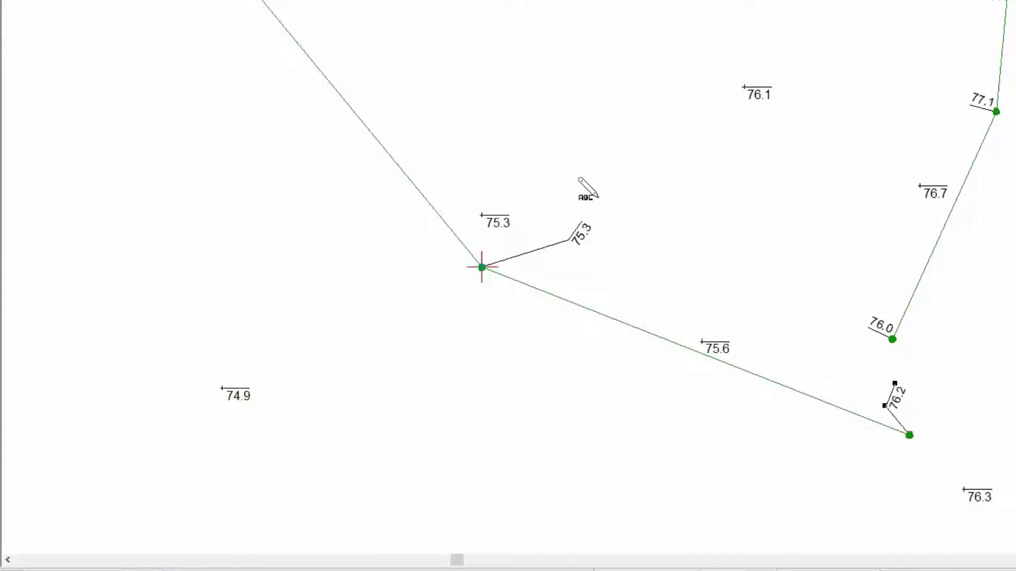
- Set the formatting of the corner point's moved 75.3 elevation label as the class default label formatting
click(584, 231)
double_click(580, 231)
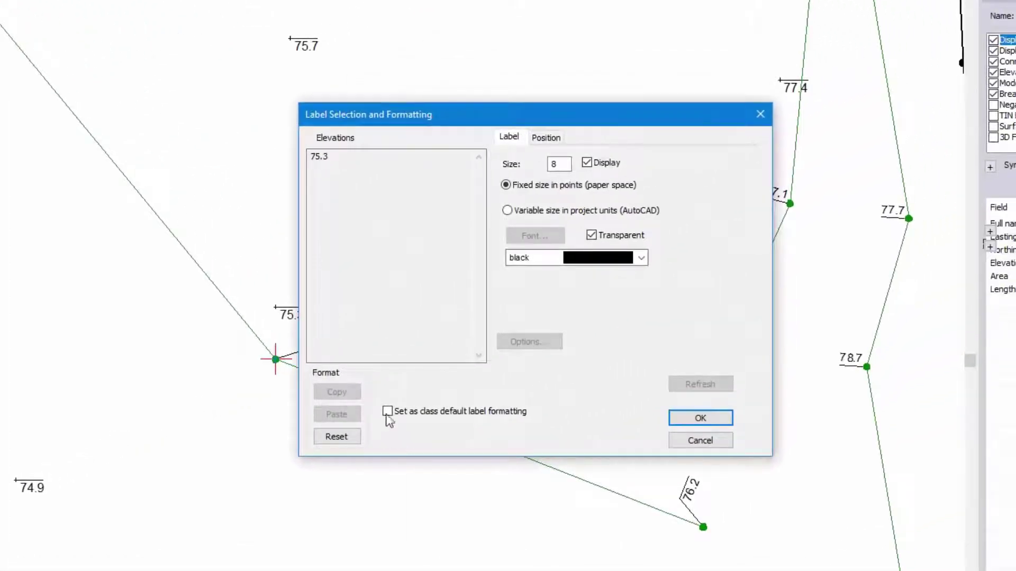
click(387, 412)
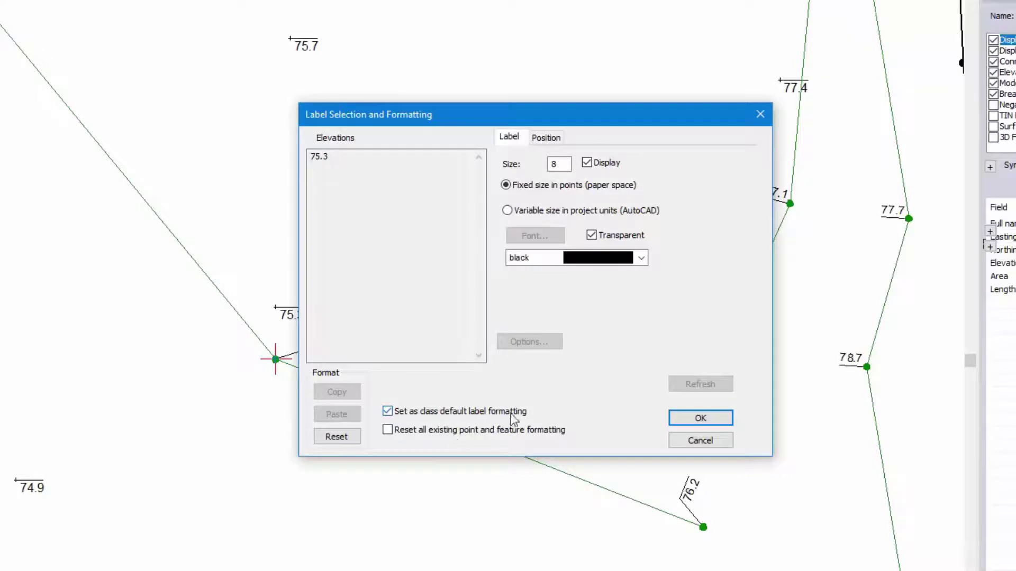
click(680, 419)
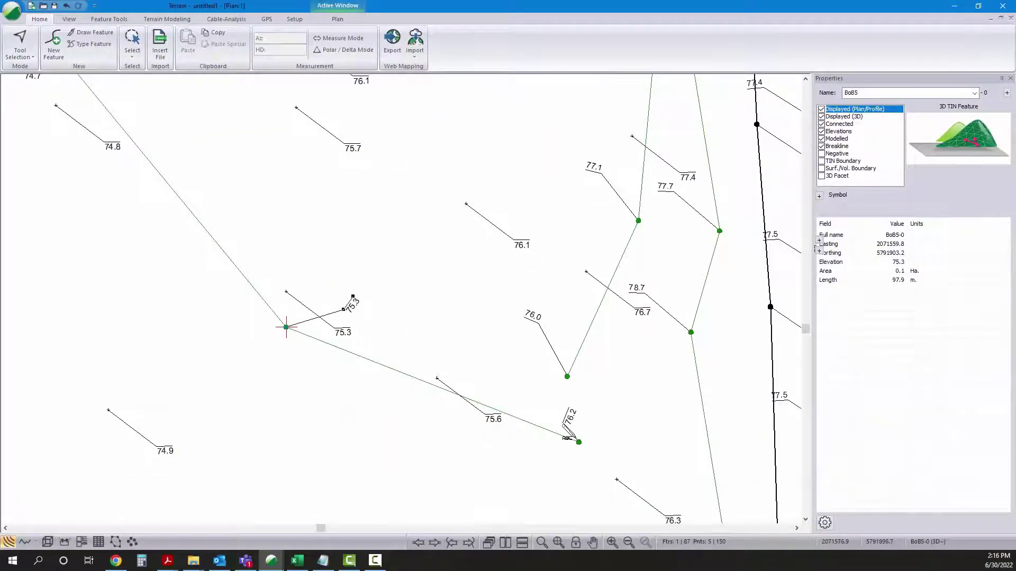
right_click(578, 439)
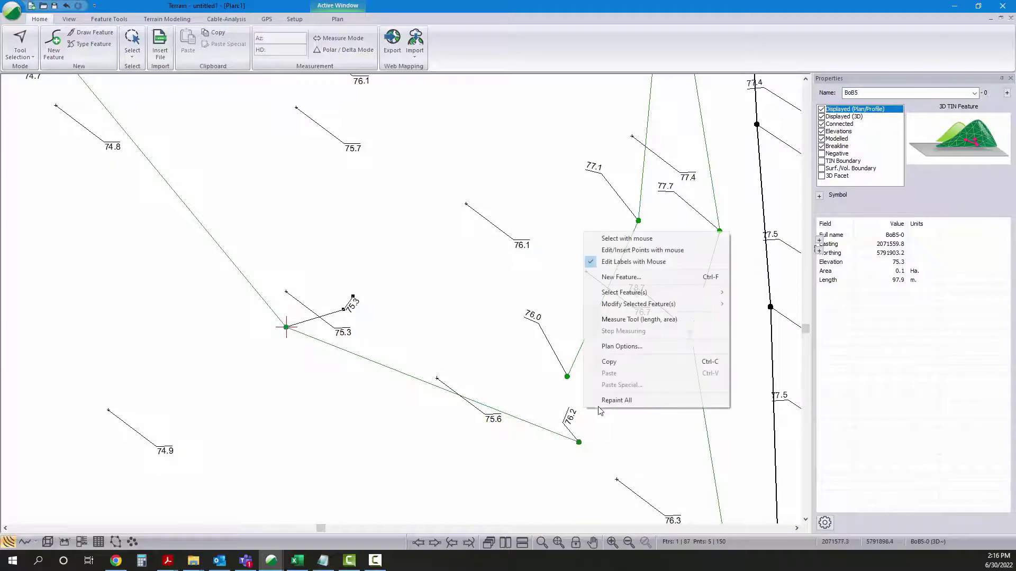
click(643, 250)
right_click(643, 250)
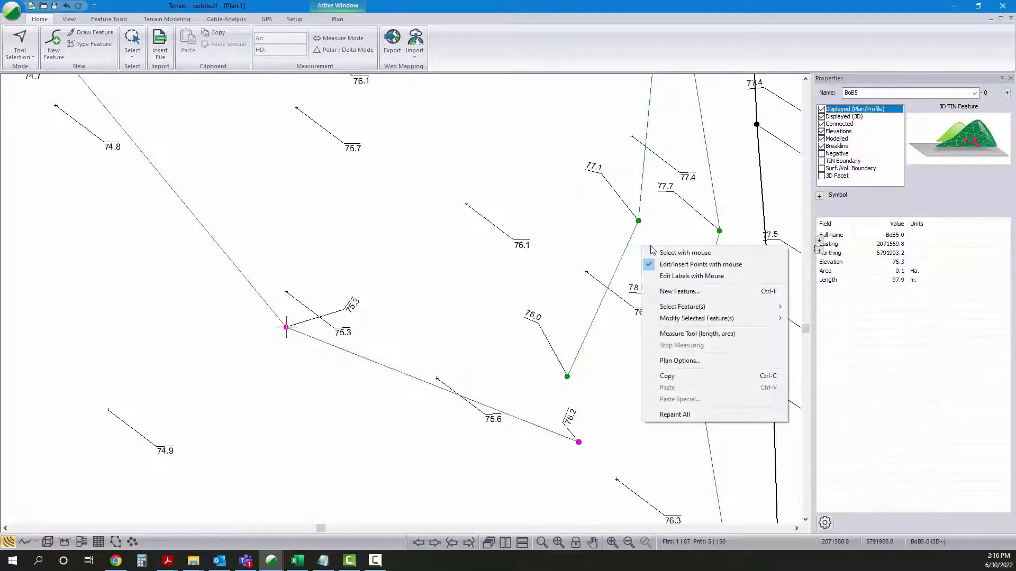
click(661, 253)
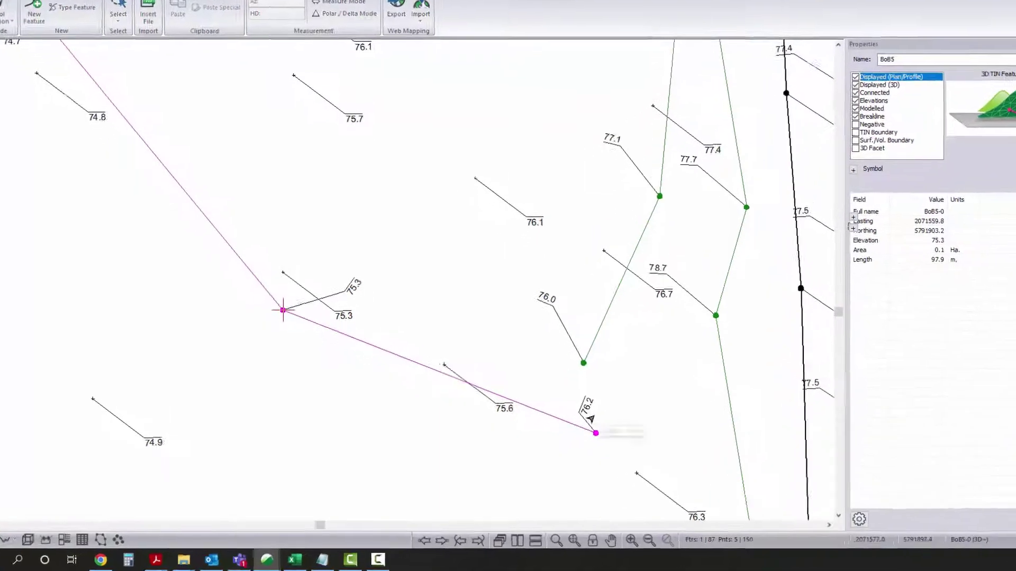
right_click(398, 305)
click(495, 252)
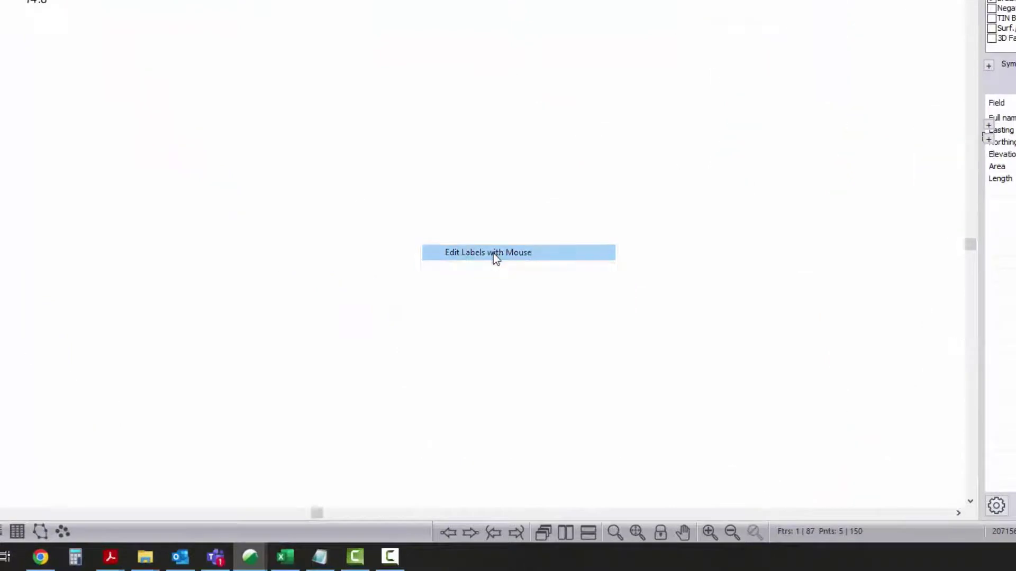
- Set the moved 75.3 label's formatting as the class default and reset all existing point and feature formatting
double_click(363, 212)
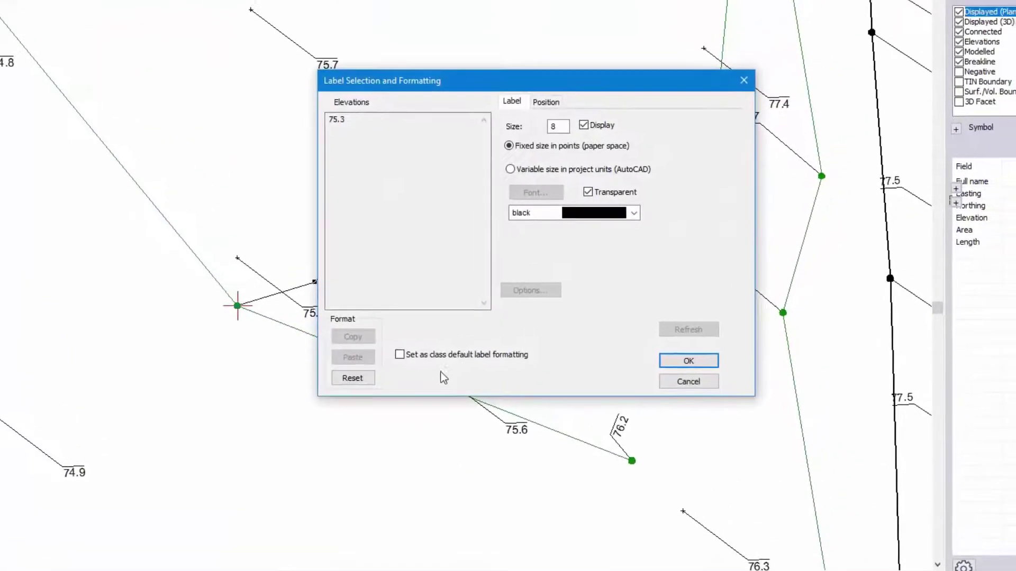
click(431, 296)
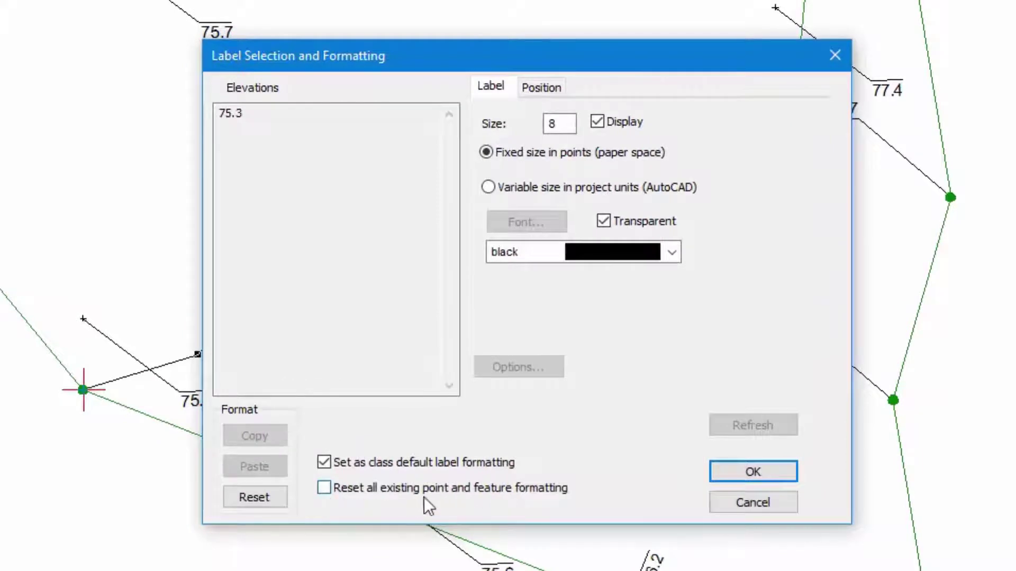
click(752, 472)
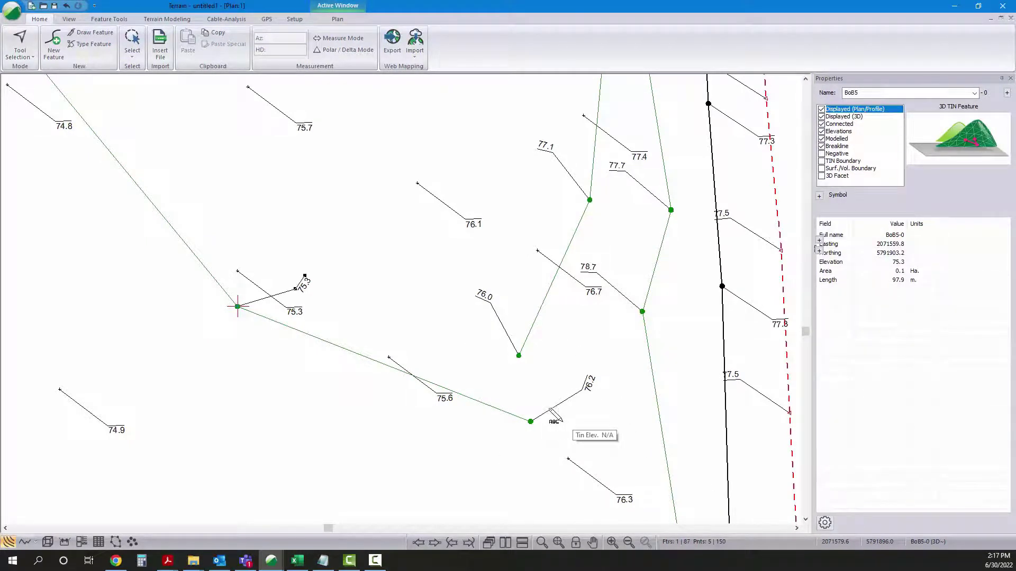
right_click(458, 315)
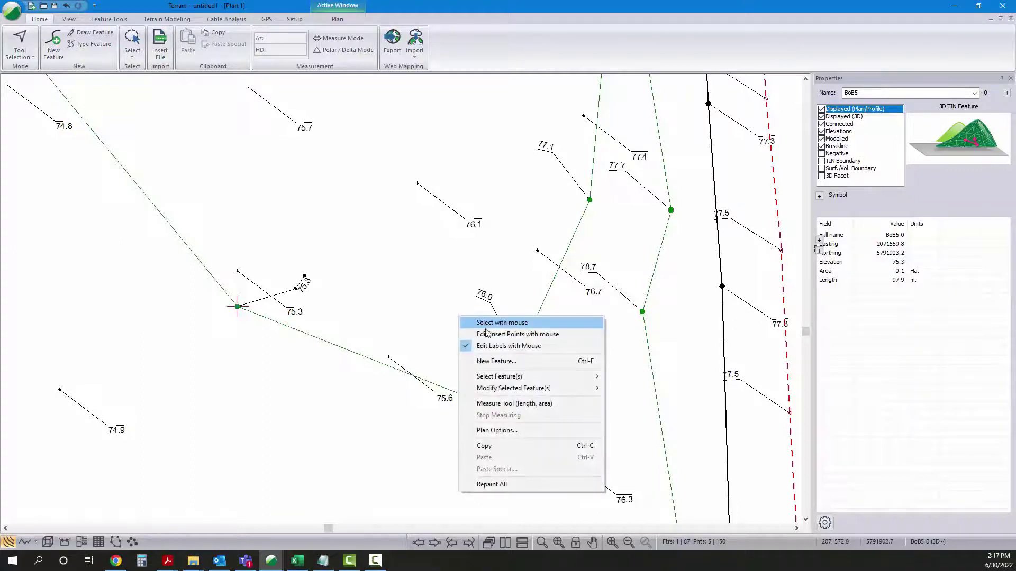
click(497, 430)
key(Return)
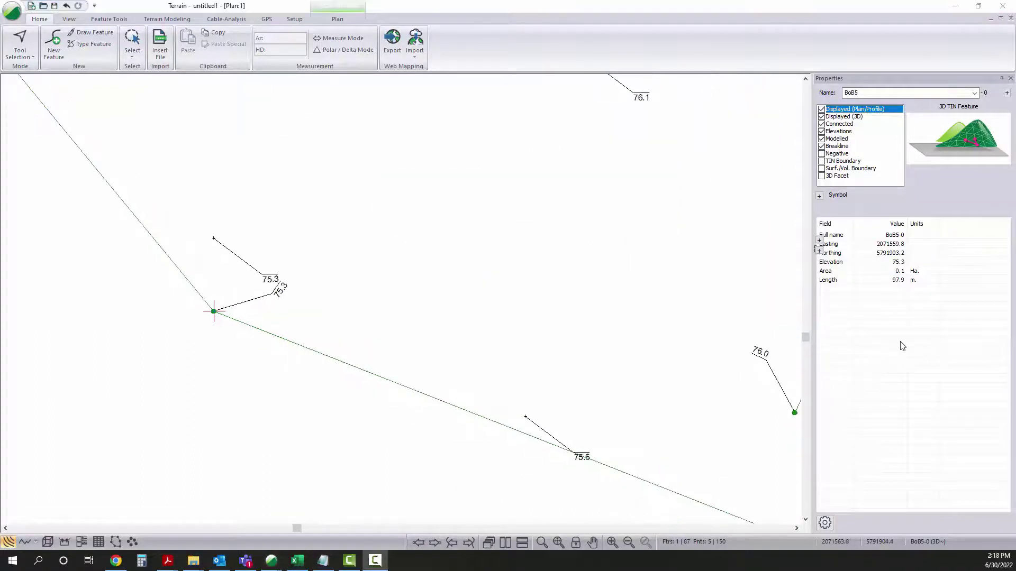
- Reset the plan's Elevations label class to the system default formatting, check its position settings and apply it to the plan
right_click(311, 266)
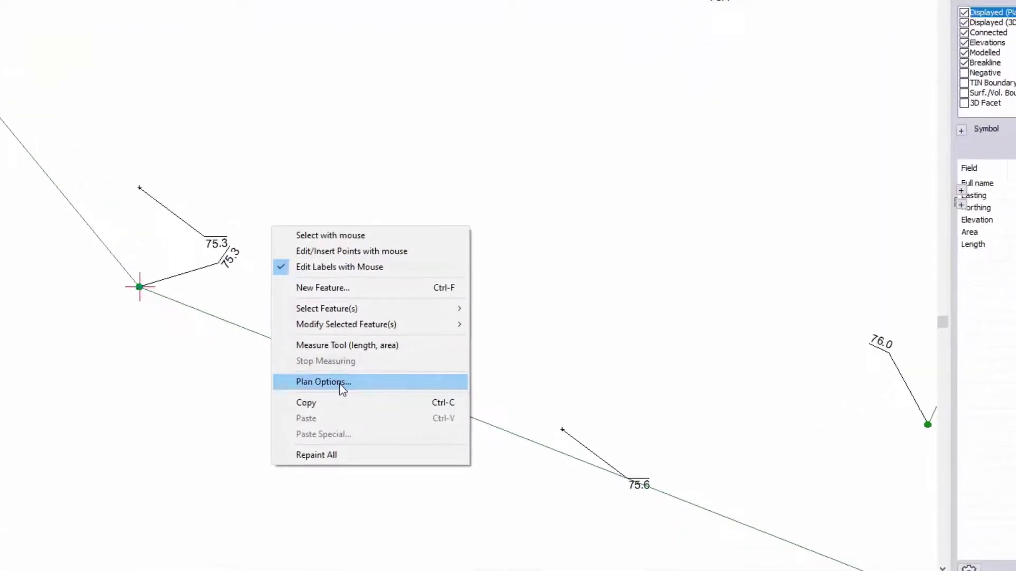
click(342, 382)
click(494, 219)
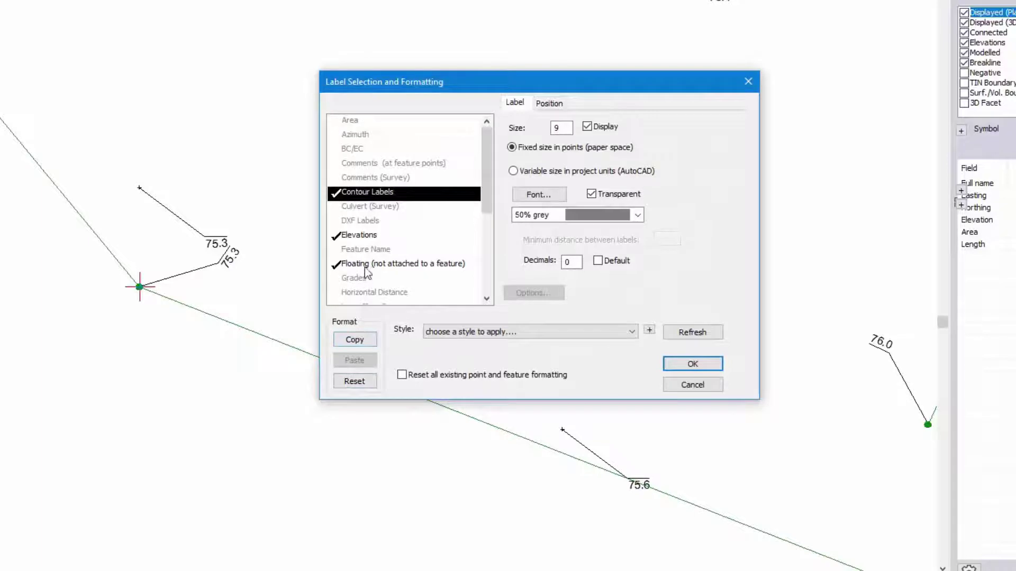
click(359, 235)
click(354, 381)
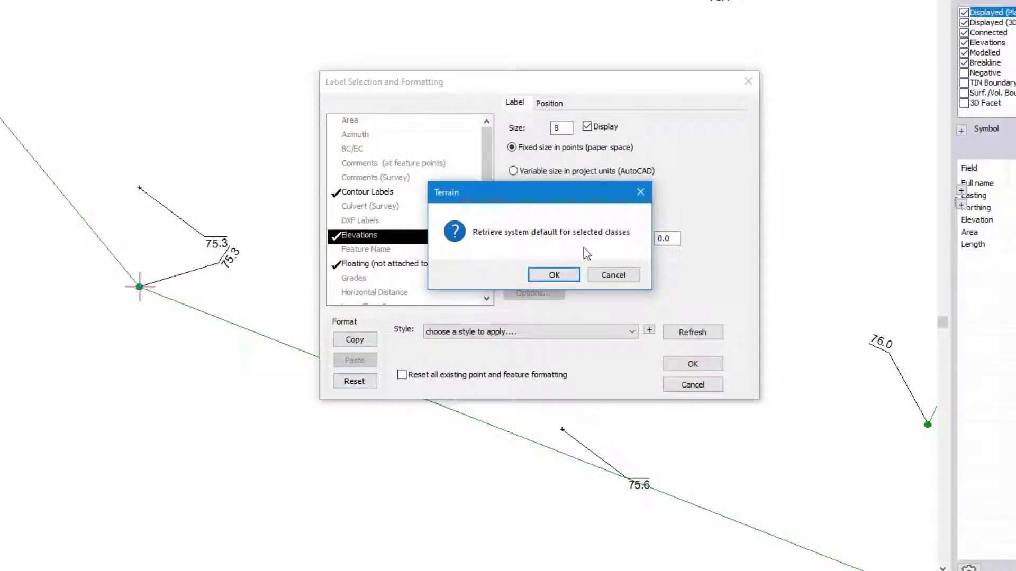
click(555, 275)
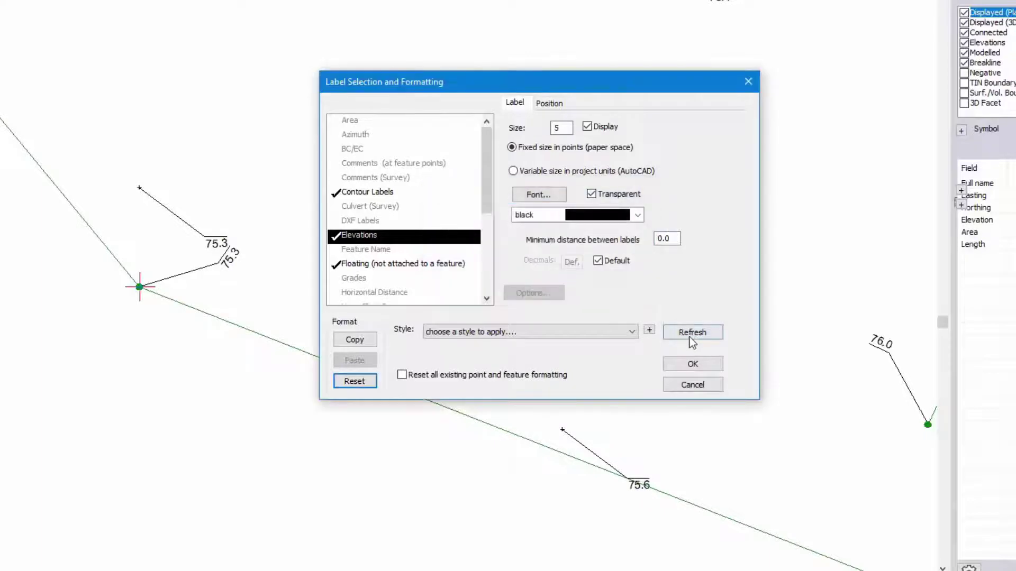
click(562, 106)
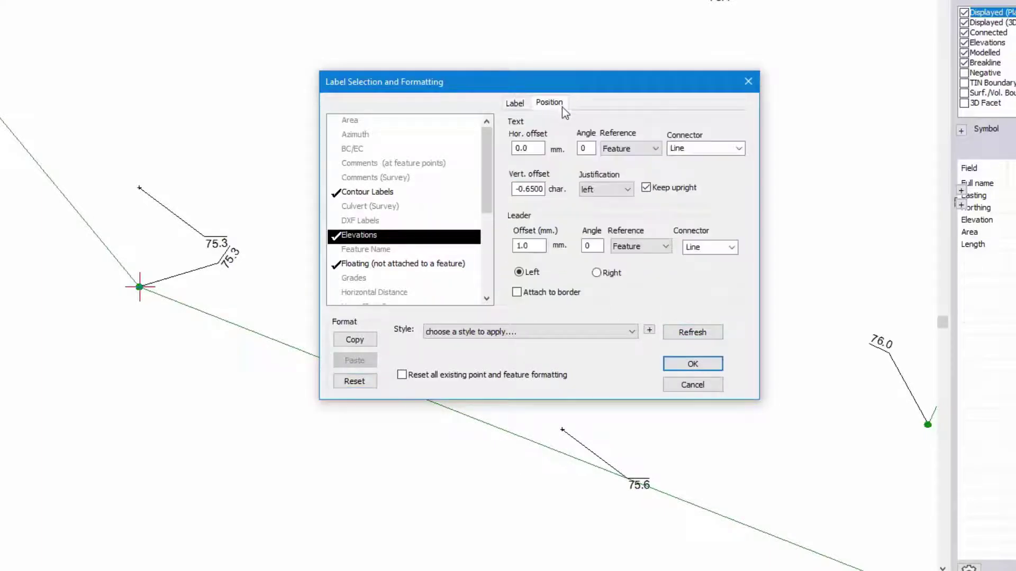
click(692, 363)
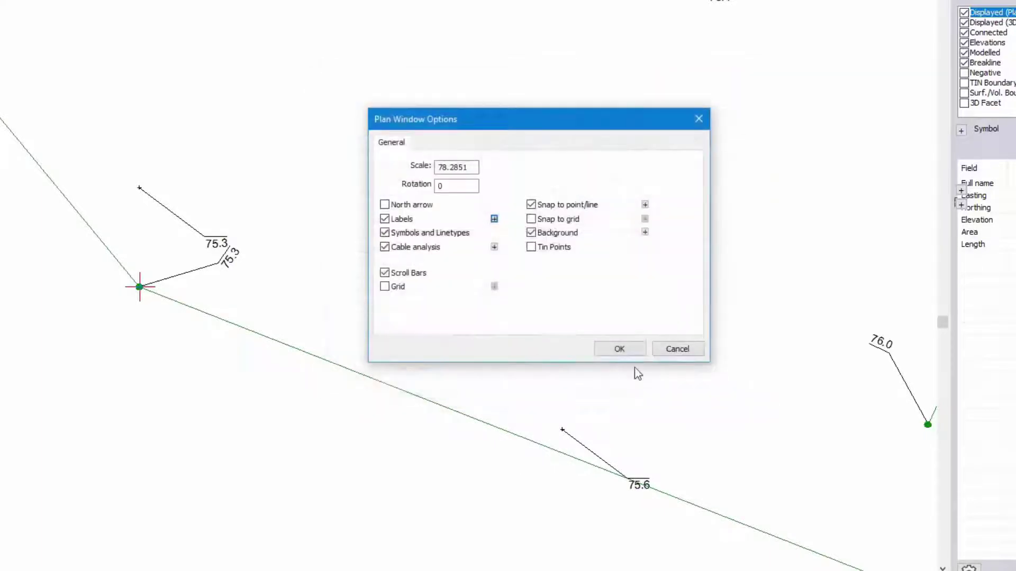
click(616, 349)
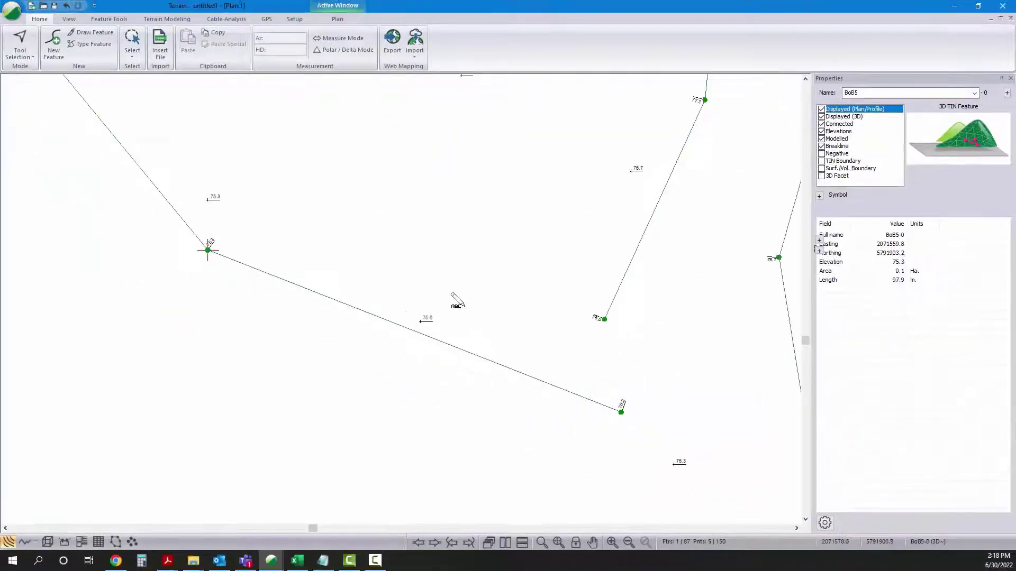
- Switch to selecting features with the mouse and pick the line between the 75.3 corner point and the 76.2 end point
scroll(465, 328, down, 2)
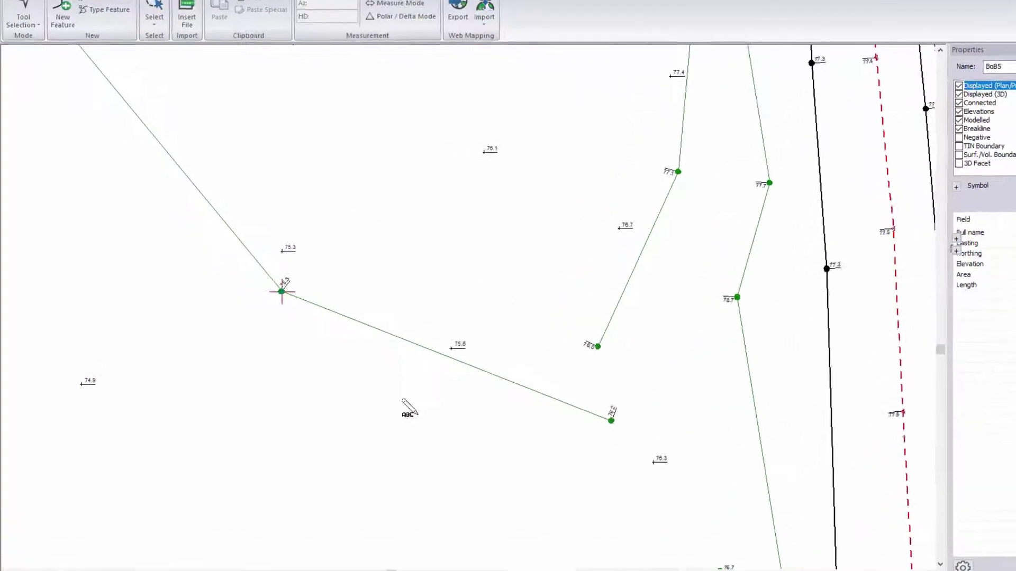
right_click(529, 282)
click(571, 292)
click(720, 450)
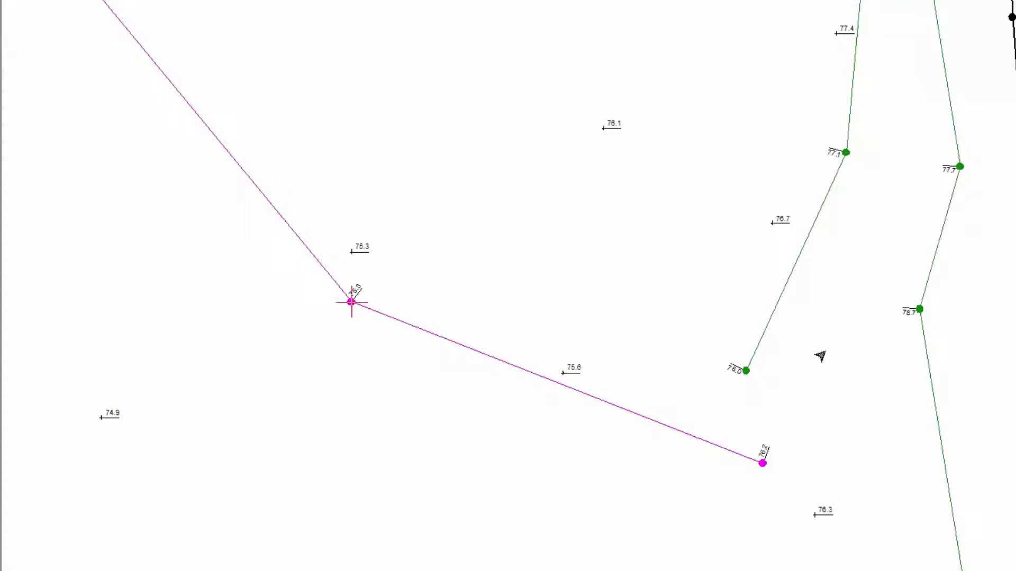
middle_drag(557, 250, 673, 353)
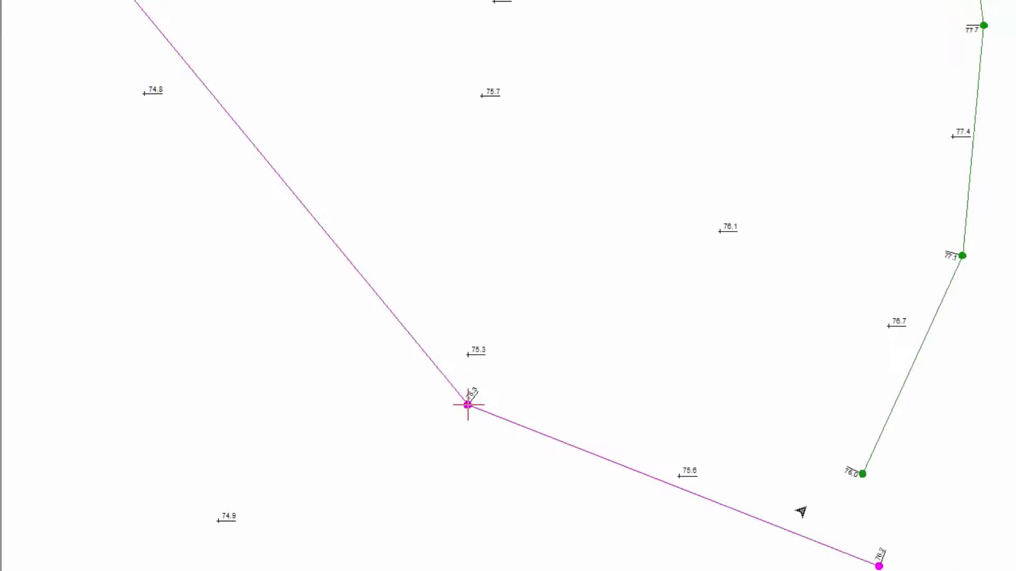
middle_drag(897, 534, 836, 423)
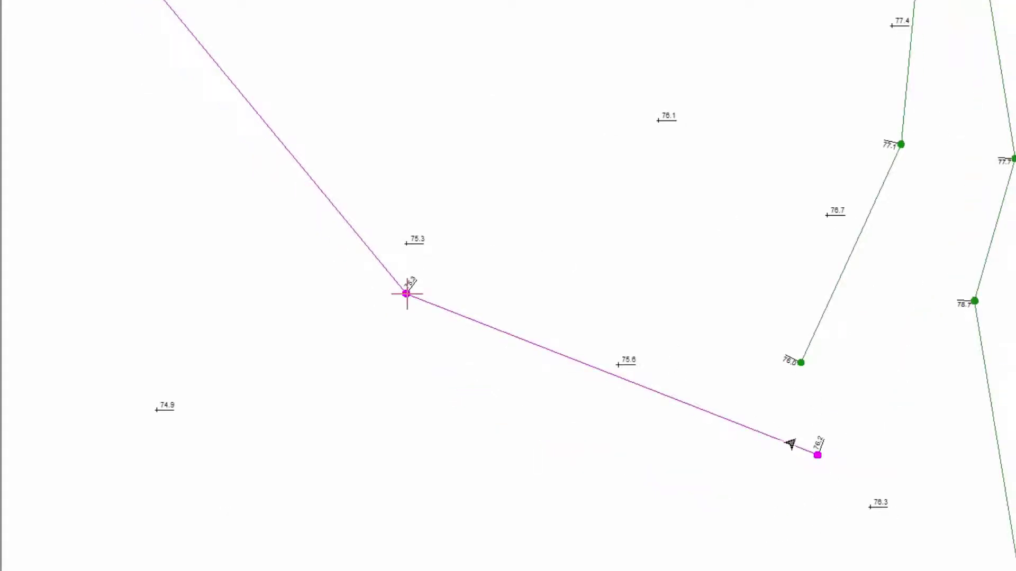
- Turn on the Feature Name labels for the plan and check their text and leader position settings
right_click(686, 260)
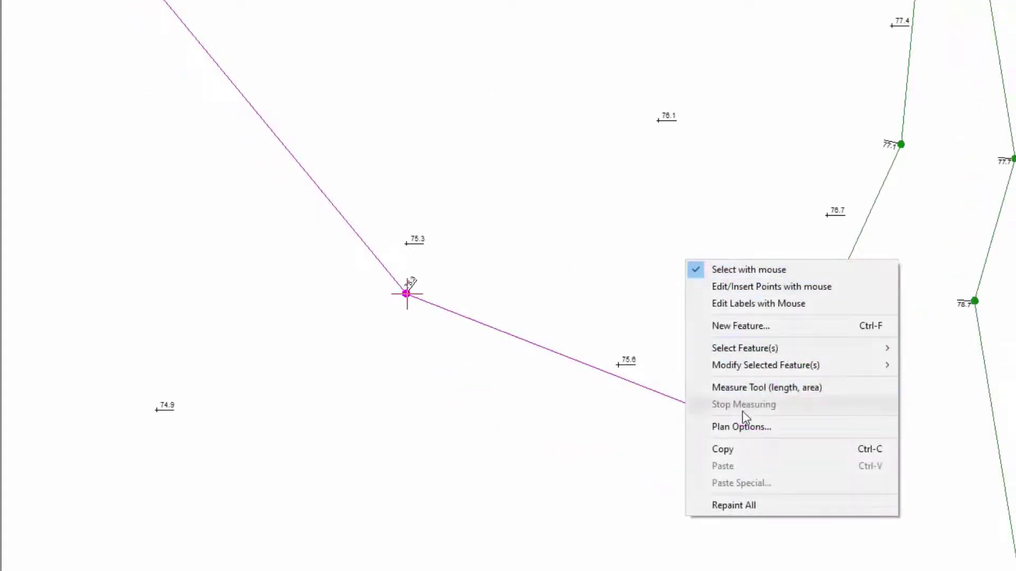
click(744, 421)
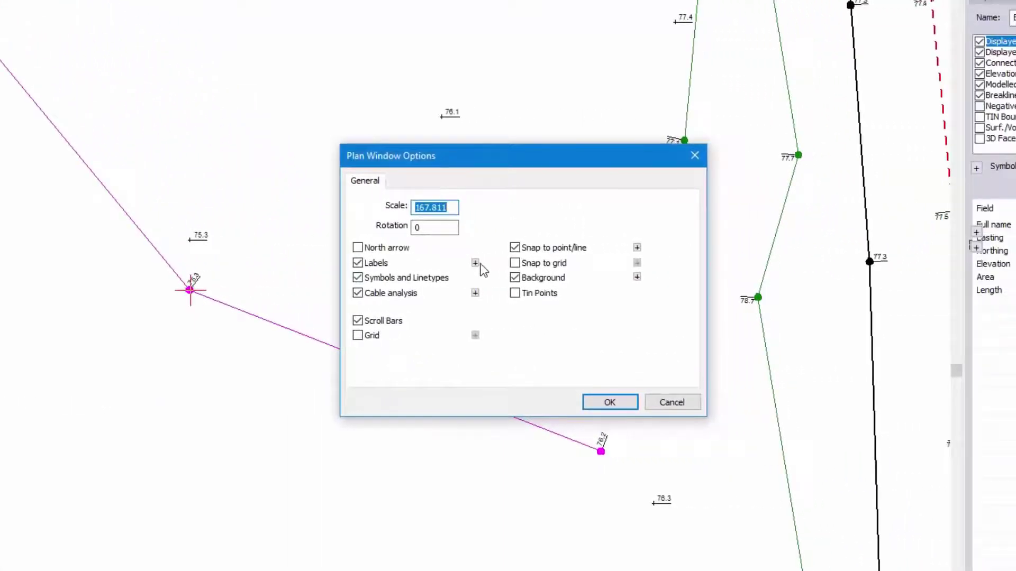
click(475, 263)
scroll(352, 280, down, 3)
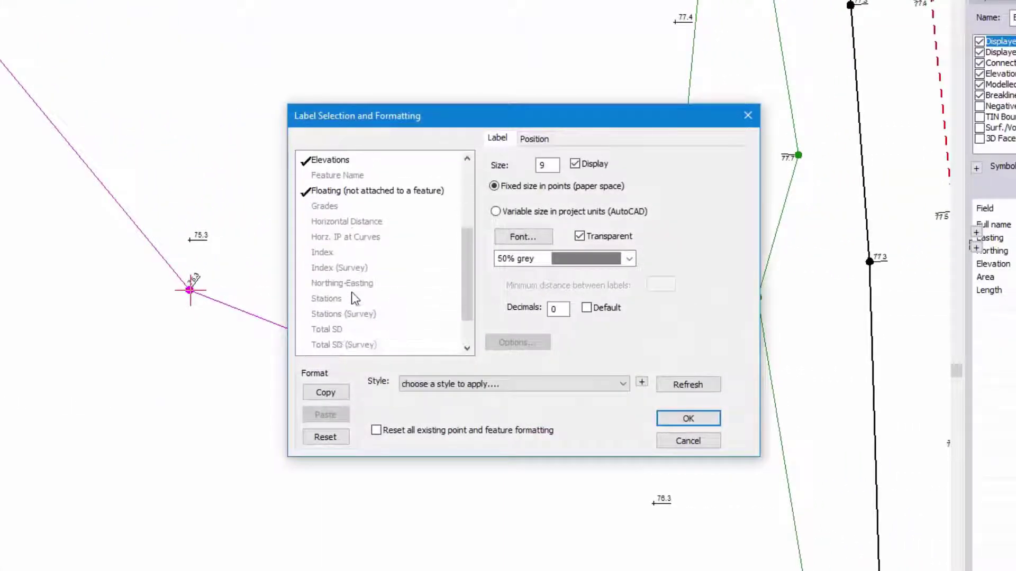
scroll(352, 299, up, 2)
click(333, 253)
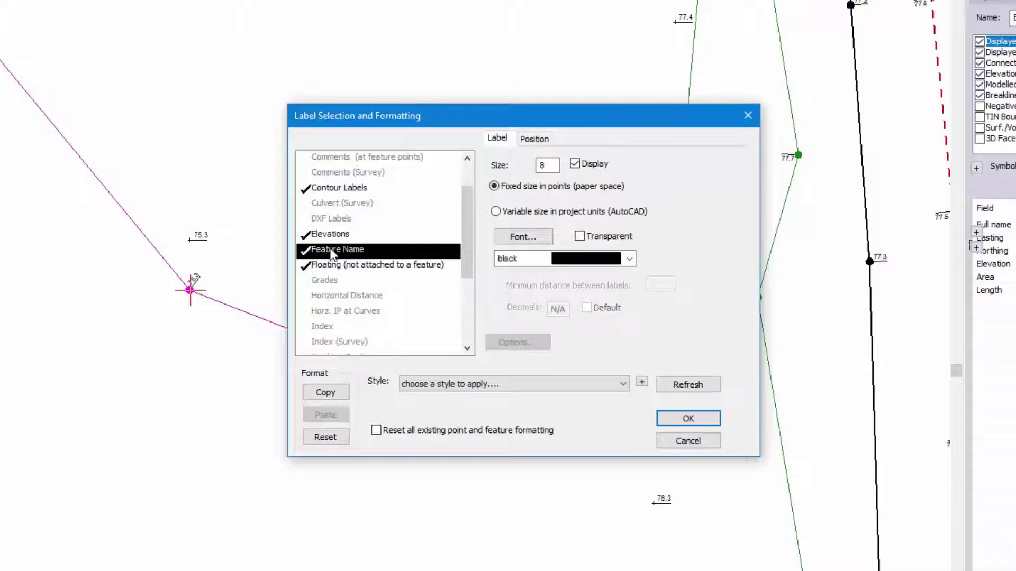
click(533, 139)
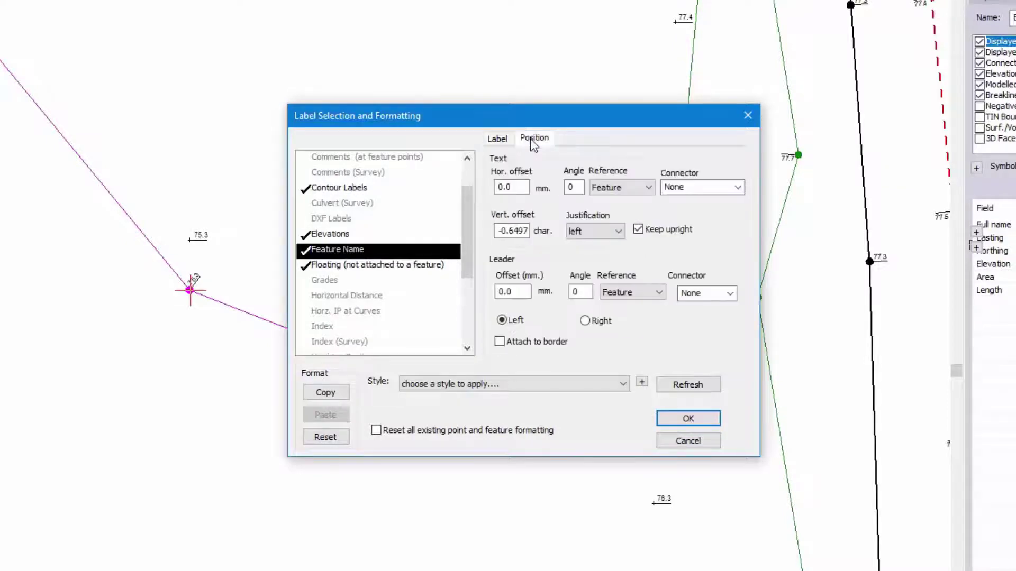
click(500, 138)
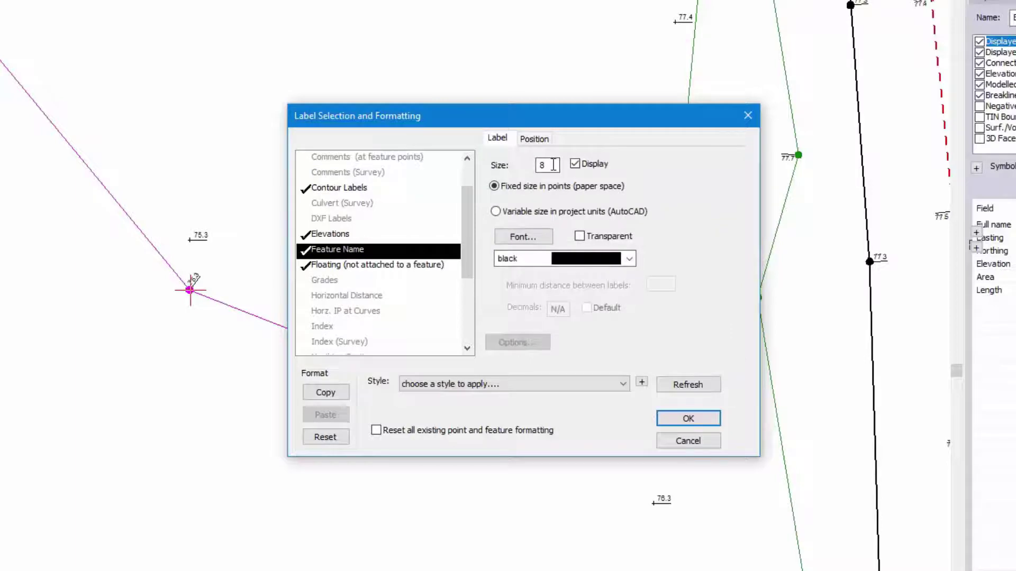
- Set the Feature Name label color to red and apply the label options to the plan
click(629, 258)
click(586, 372)
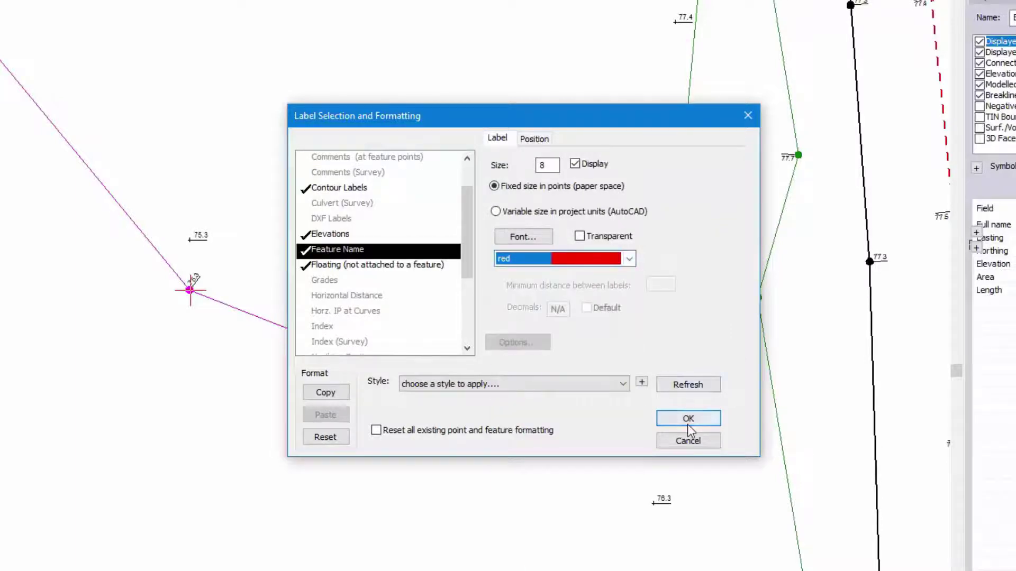
click(688, 419)
click(613, 405)
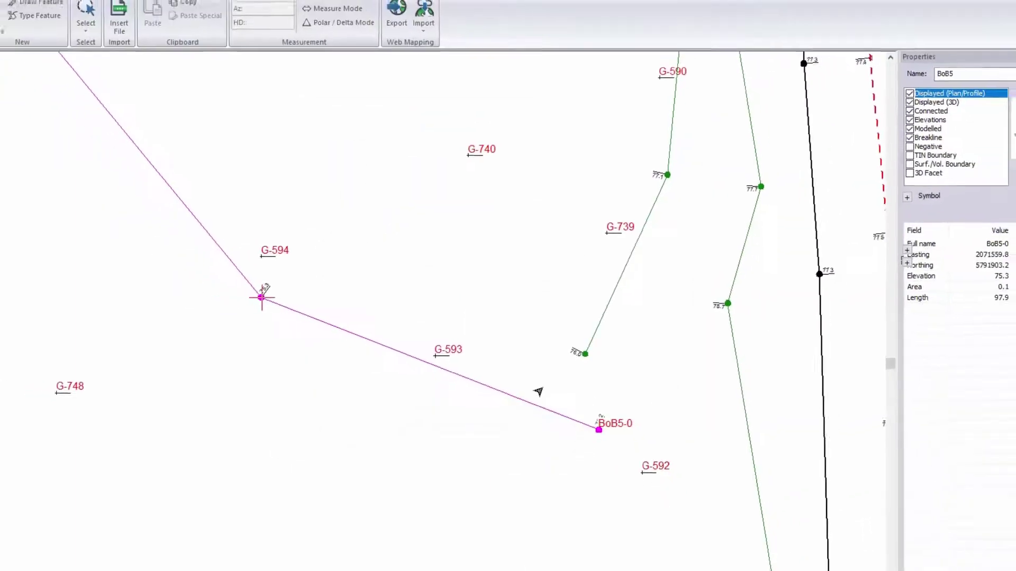
scroll(620, 448, up, 2)
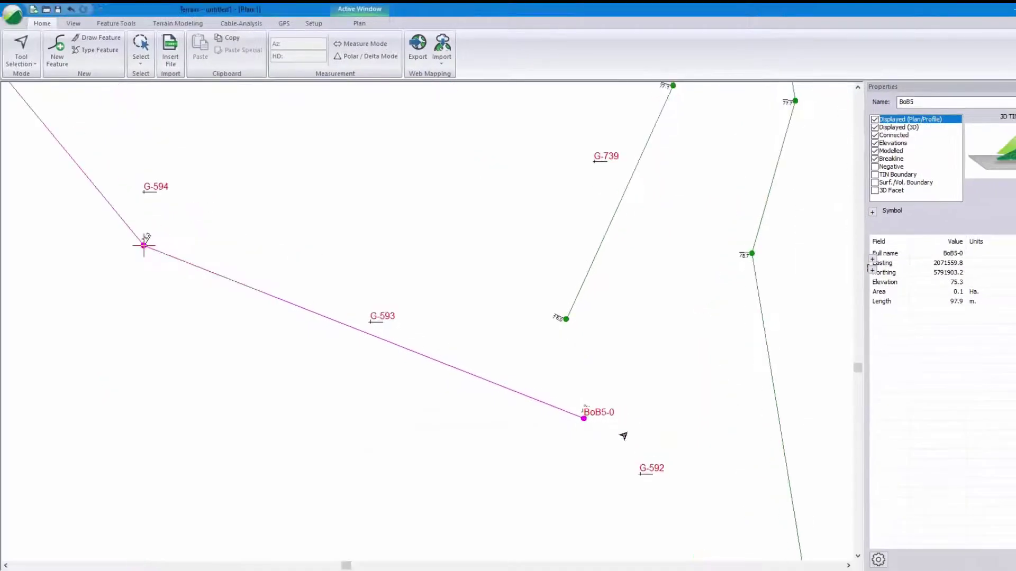
- Inspect the feature name labels along the BoB5 line and pick its end point at elevation 76.2
middle_drag(623, 436, 672, 474)
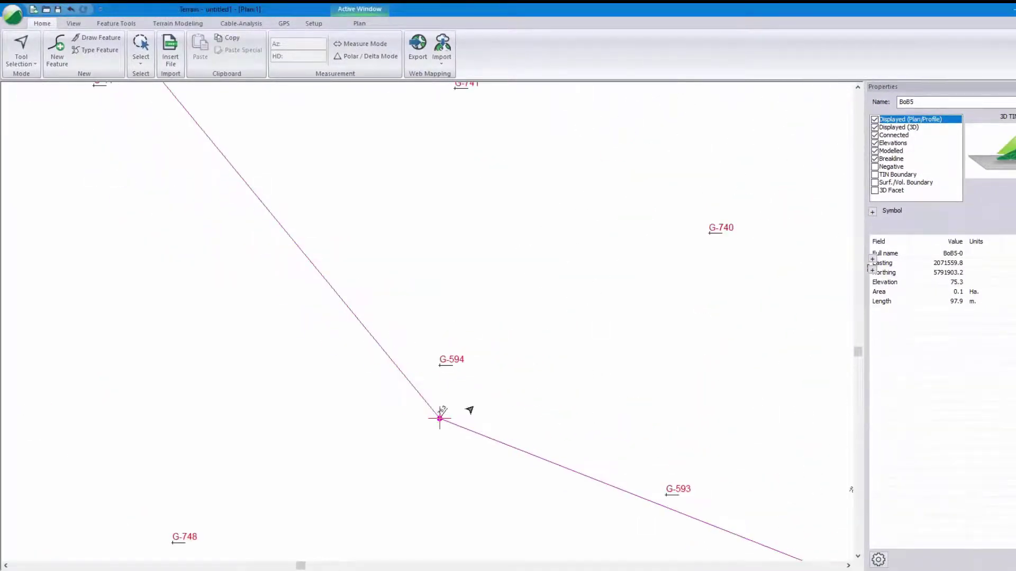
middle_drag(343, 281, 476, 390)
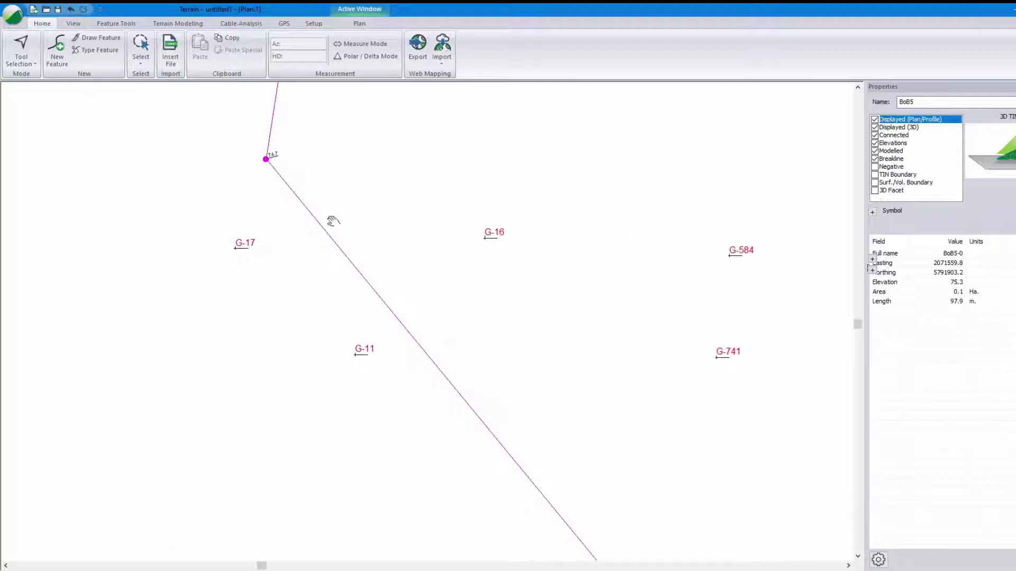
middle_drag(331, 219, 388, 279)
click(435, 291)
scroll(384, 233, down, 2)
middle_drag(386, 174, 385, 313)
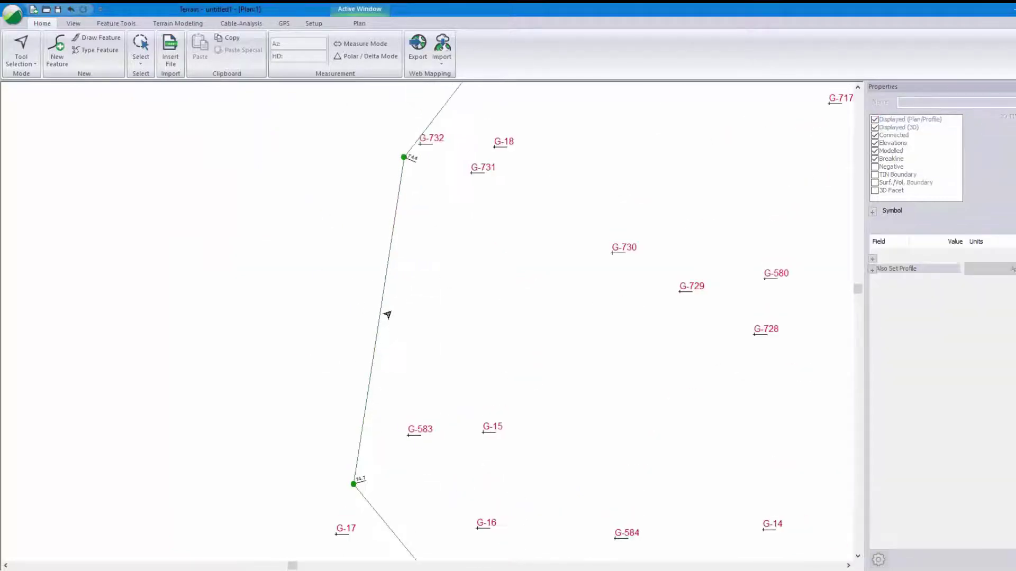
scroll(381, 311, down, 1)
click(381, 311)
middle_drag(431, 265, 365, 465)
scroll(519, 288, down, 1)
middle_drag(519, 287, 469, 284)
scroll(538, 453, up, 5)
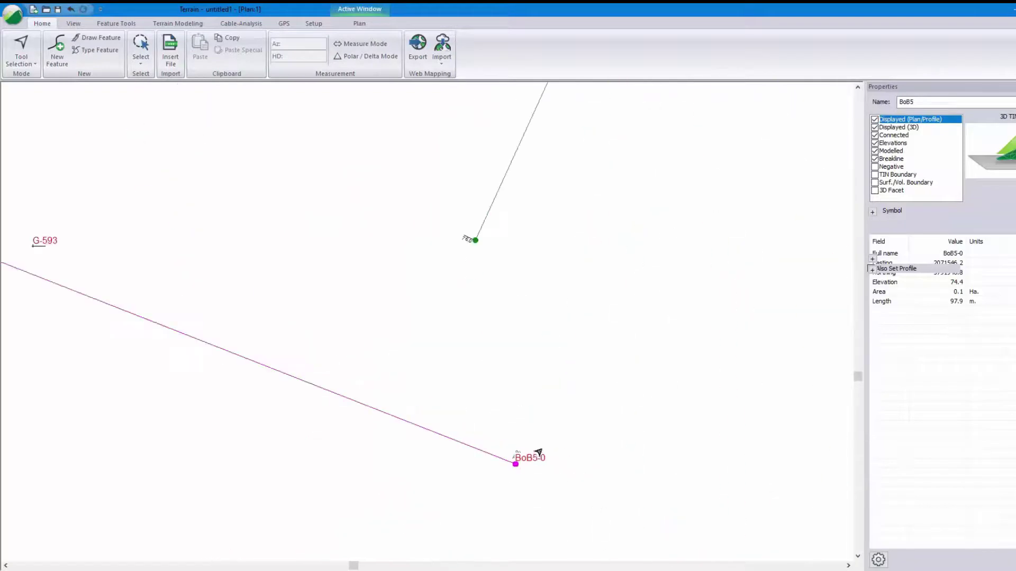
mouse_move(534, 464)
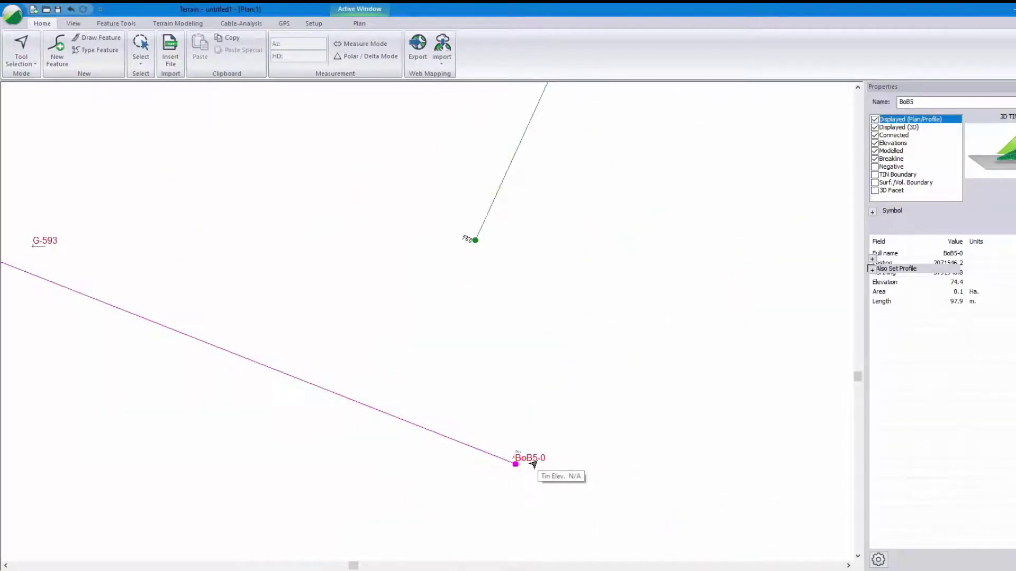
click(515, 464)
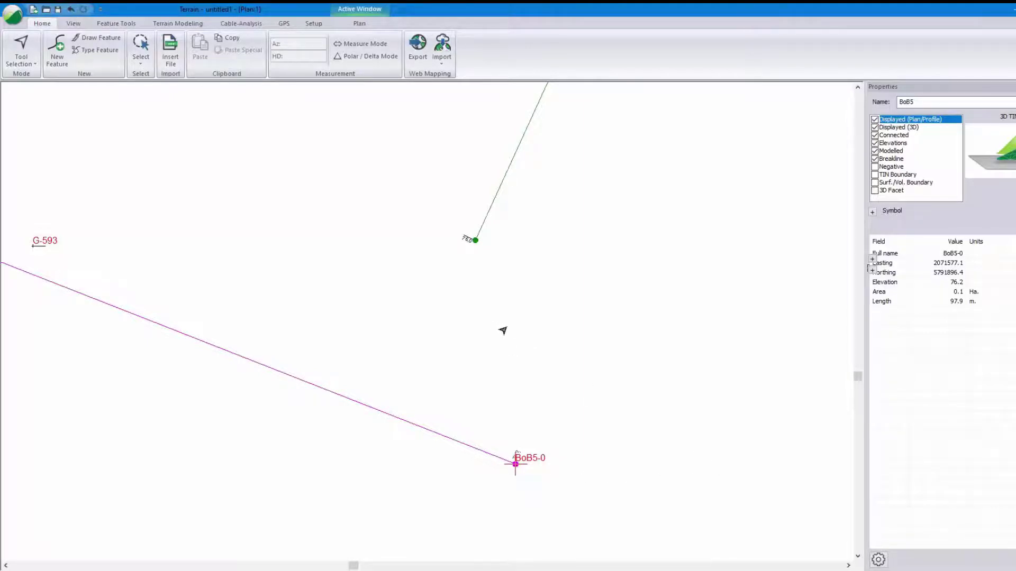
- Turn on display of the User defined 1 label class in the plan's label options
scroll(503, 330, down, 3)
middle_drag(502, 331, 581, 358)
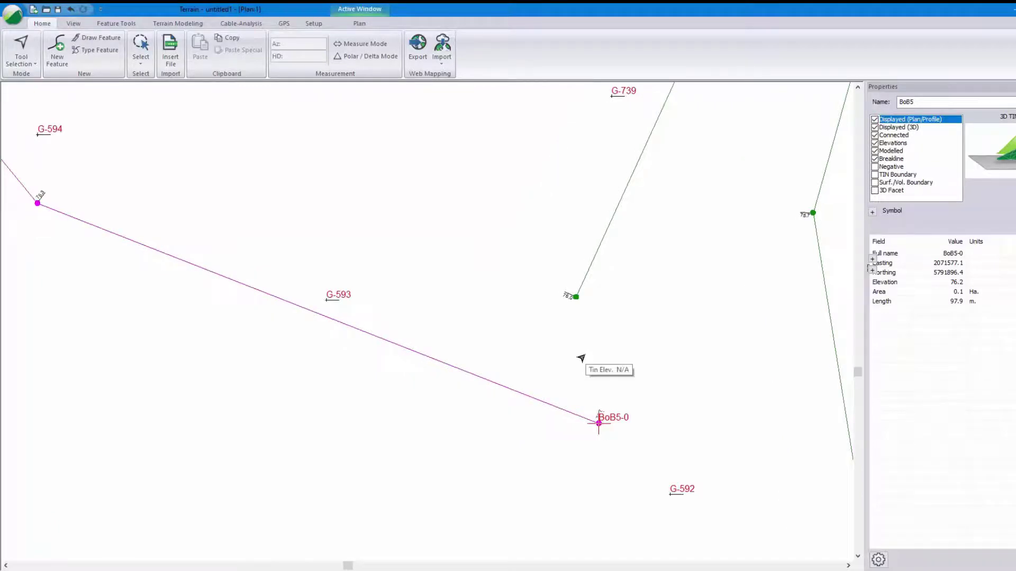
right_click(581, 358)
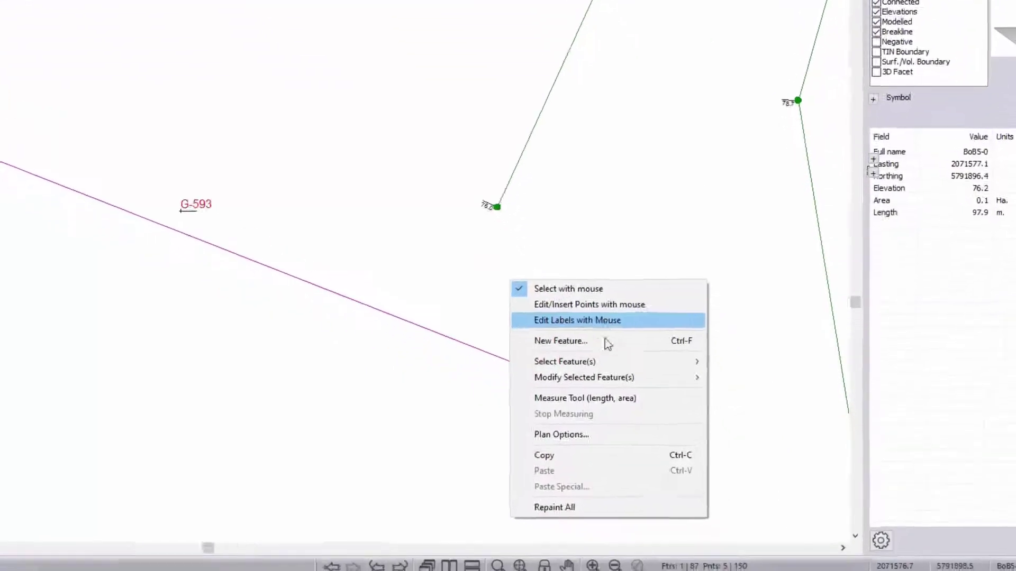
click(501, 372)
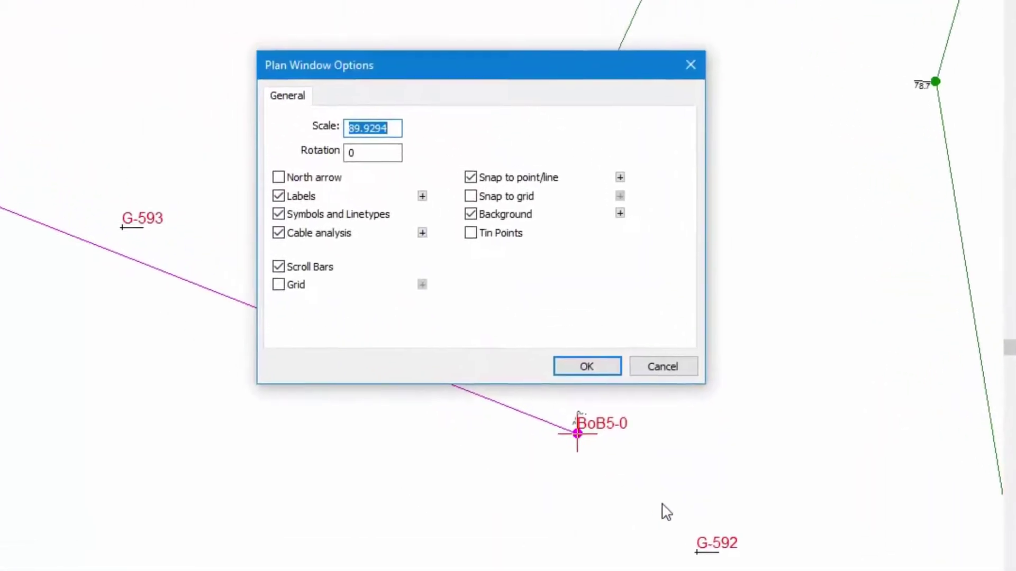
click(474, 244)
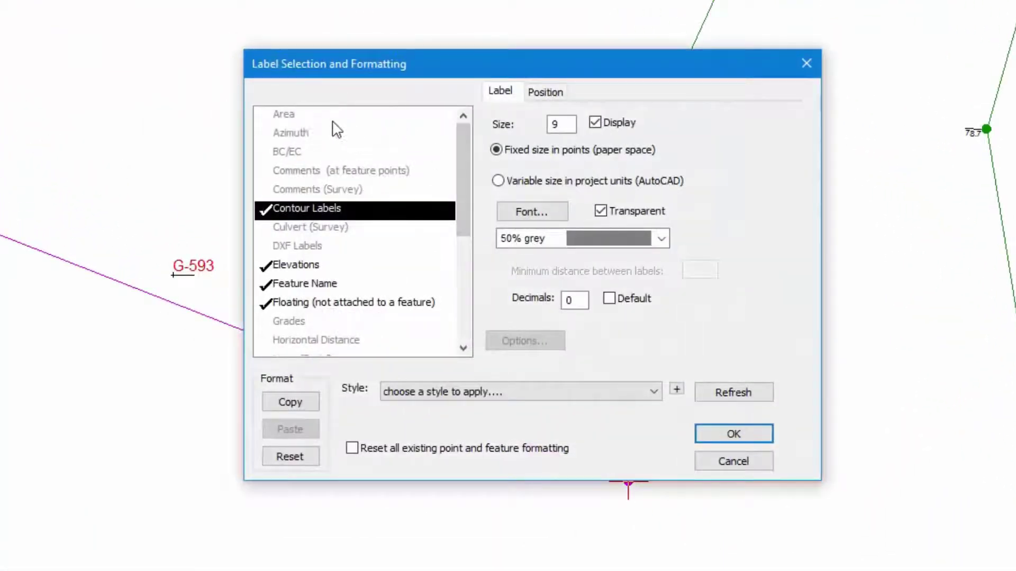
scroll(307, 228, down, 3)
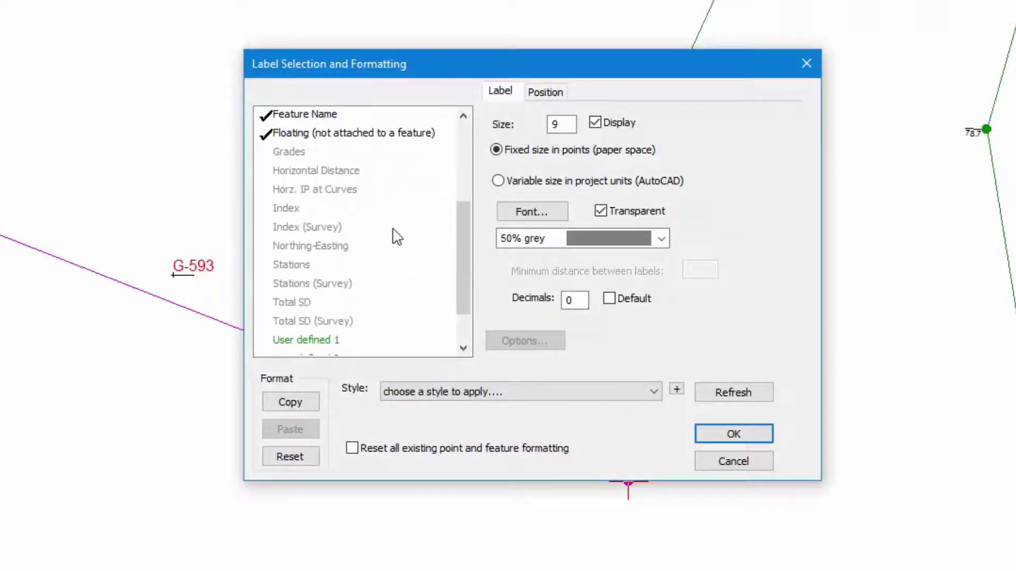
scroll(392, 231, up, 3)
scroll(390, 212, down, 4)
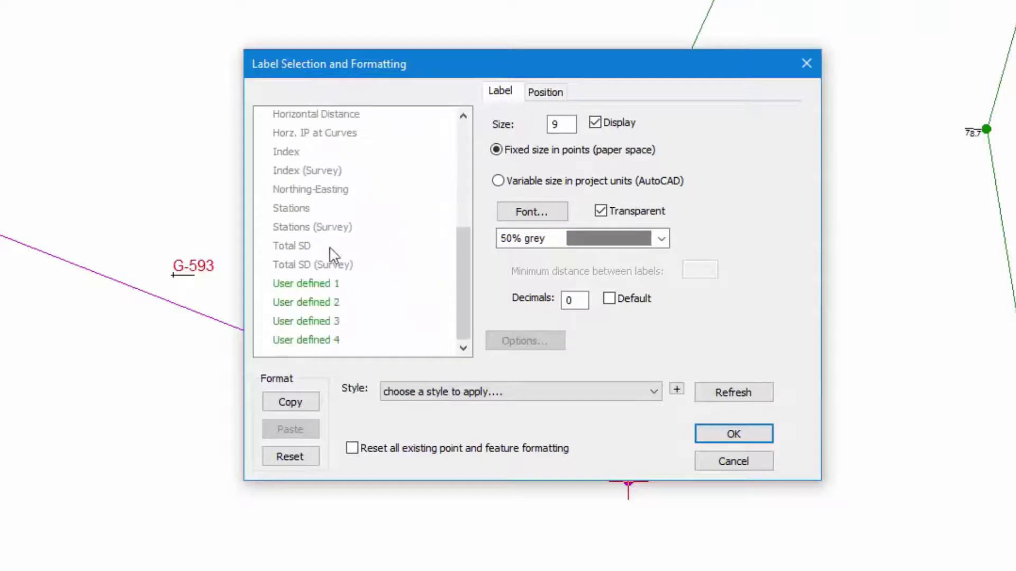
click(308, 283)
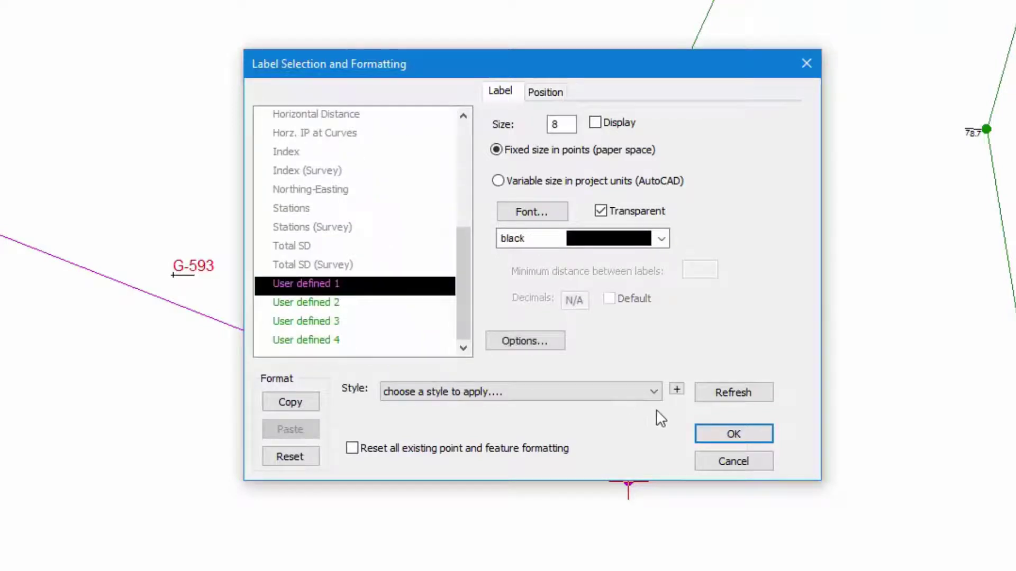
drag(699, 60, 487, 99)
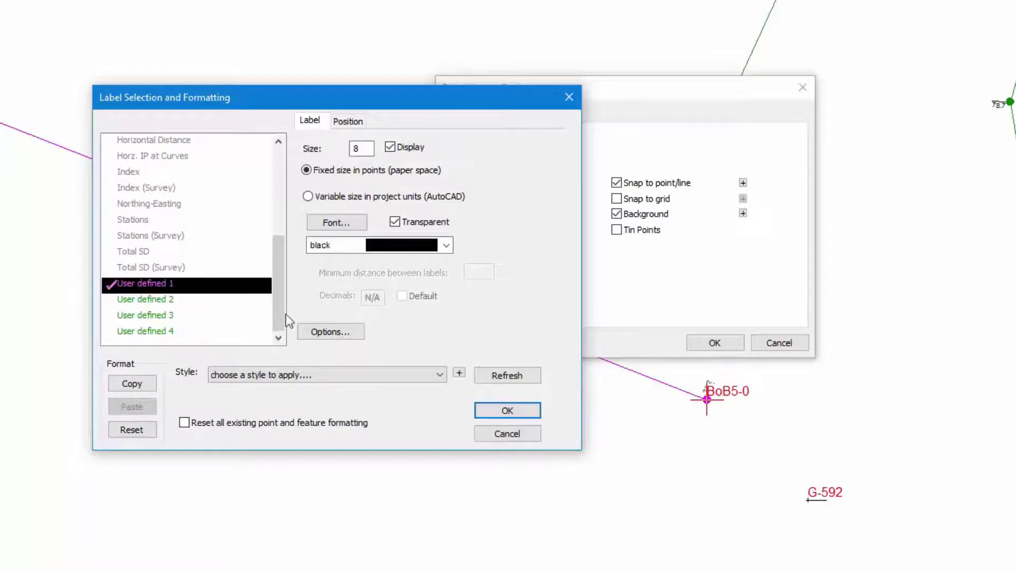
- Set the User defined 1 label's description to Pt Code and add the name's ID attribute as its point label content
click(323, 331)
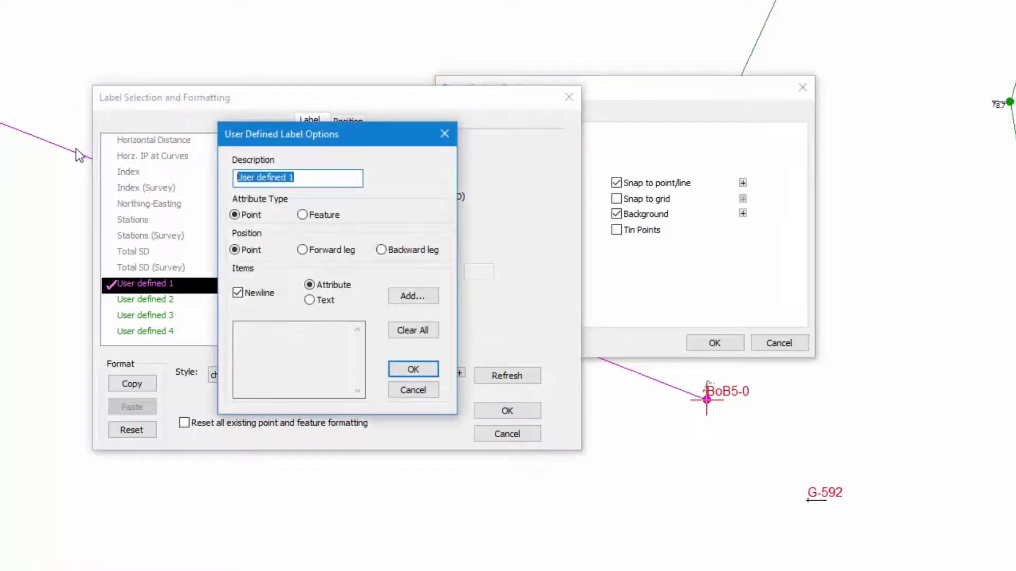
text(Pt Code)
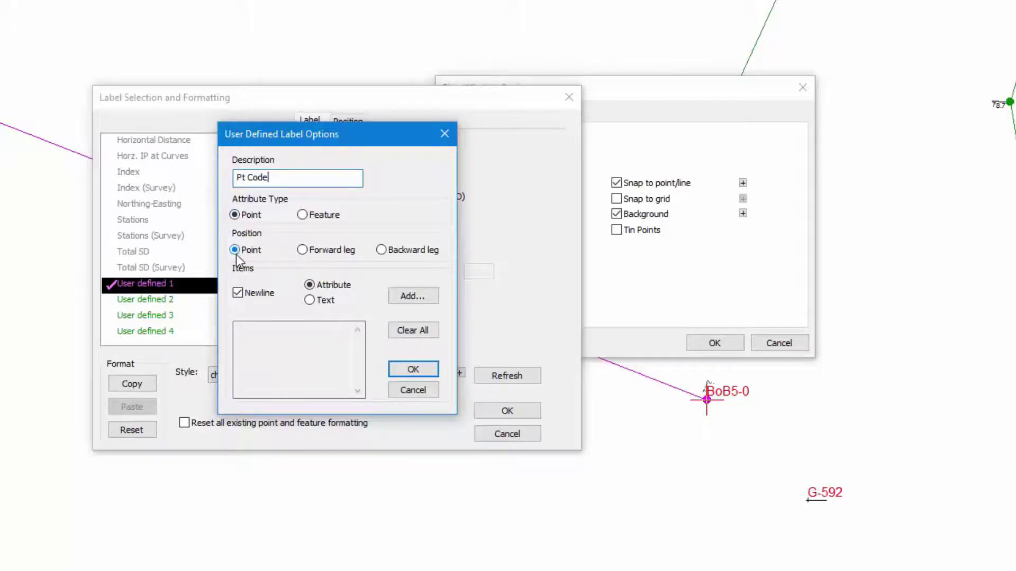
click(407, 297)
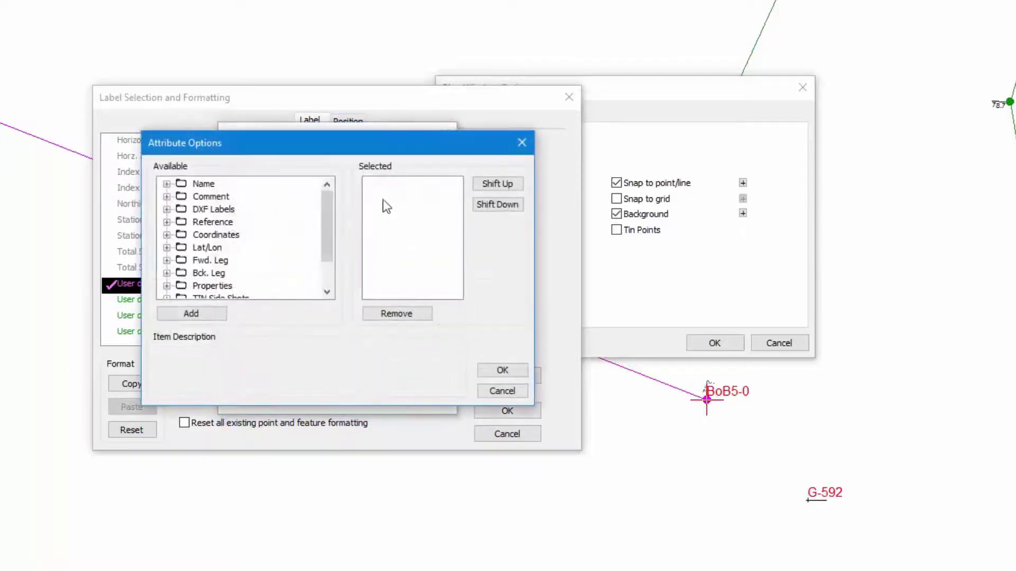
click(504, 392)
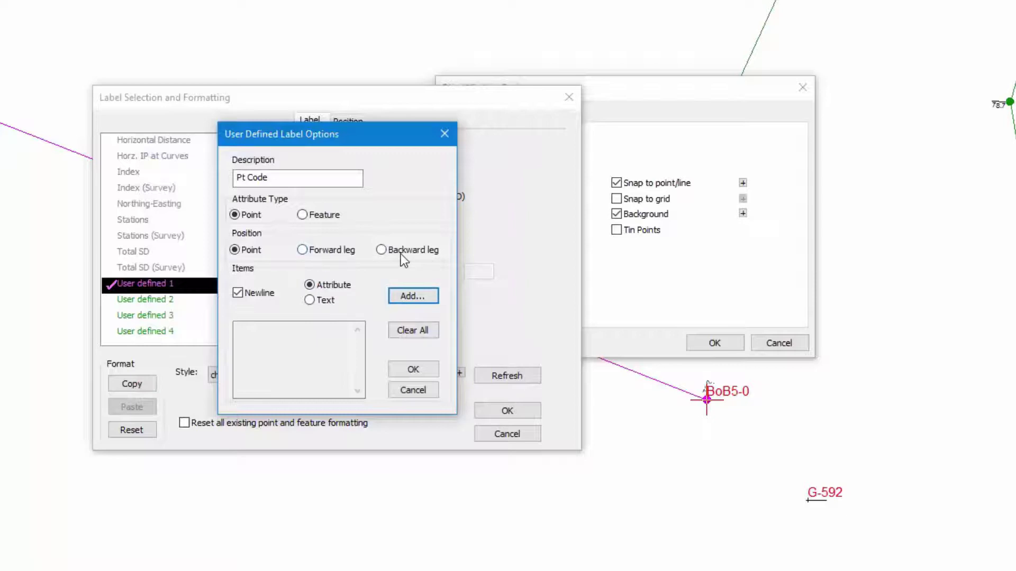
click(408, 296)
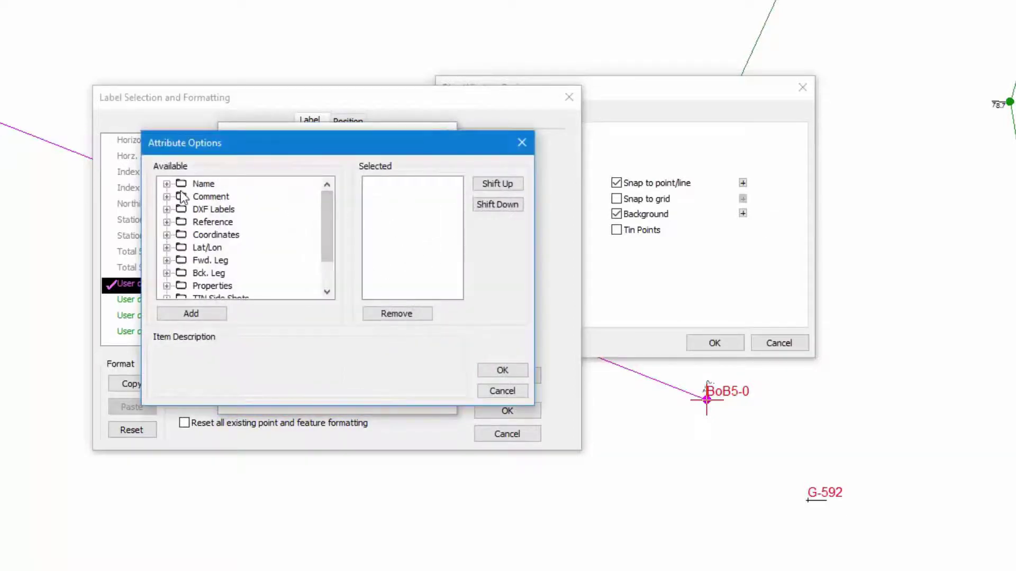
click(167, 184)
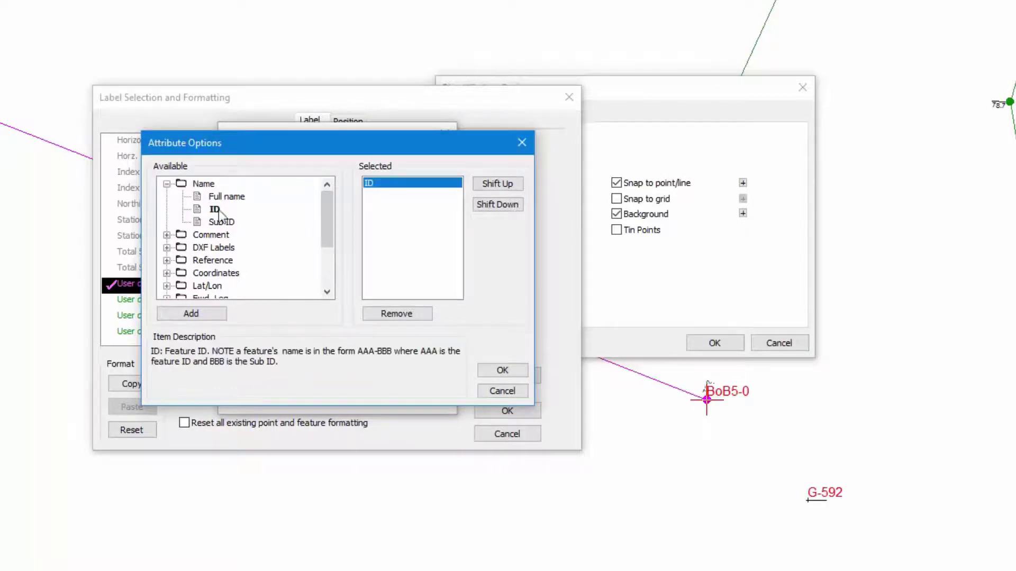
click(496, 370)
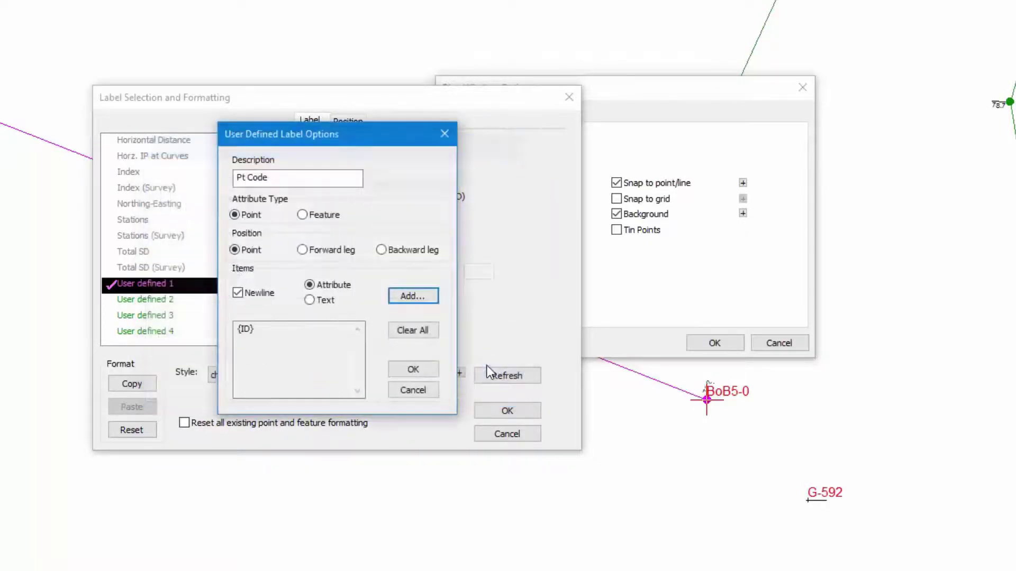
click(421, 369)
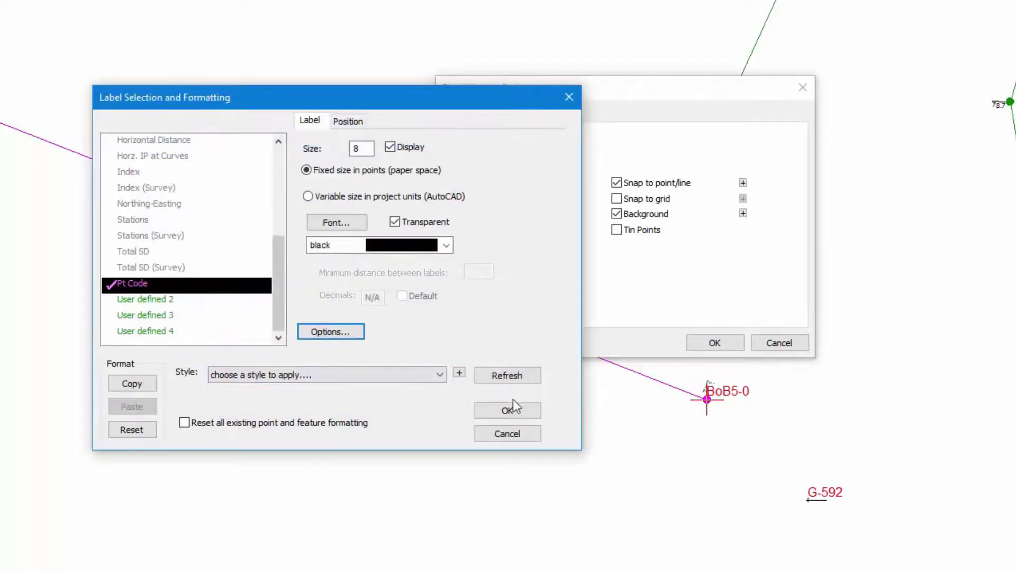
- Change the text and leader angle references of the Pt Code label and apply the label options to the plan
click(356, 125)
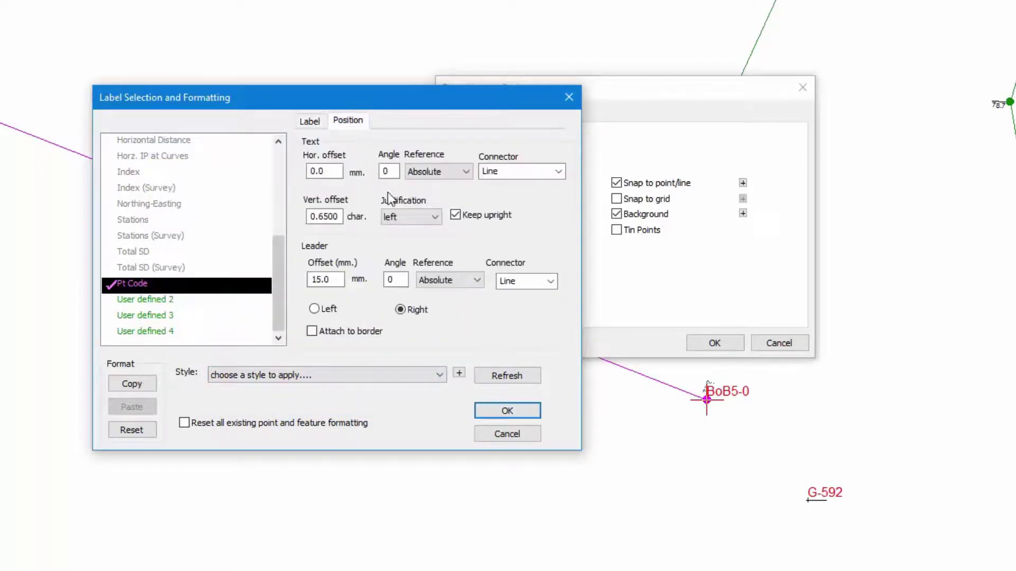
click(433, 175)
click(442, 205)
click(451, 284)
click(453, 303)
click(504, 412)
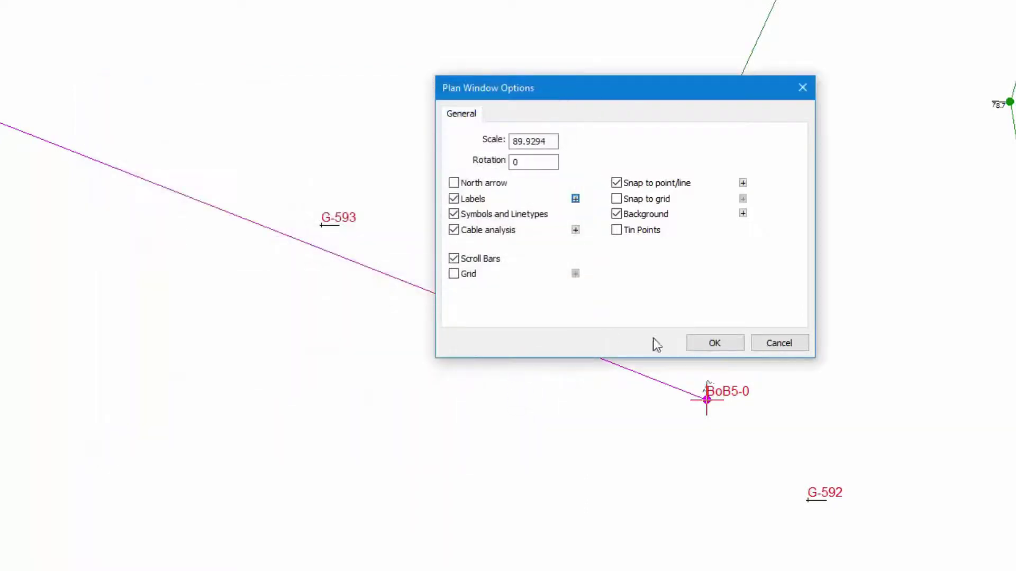
click(715, 342)
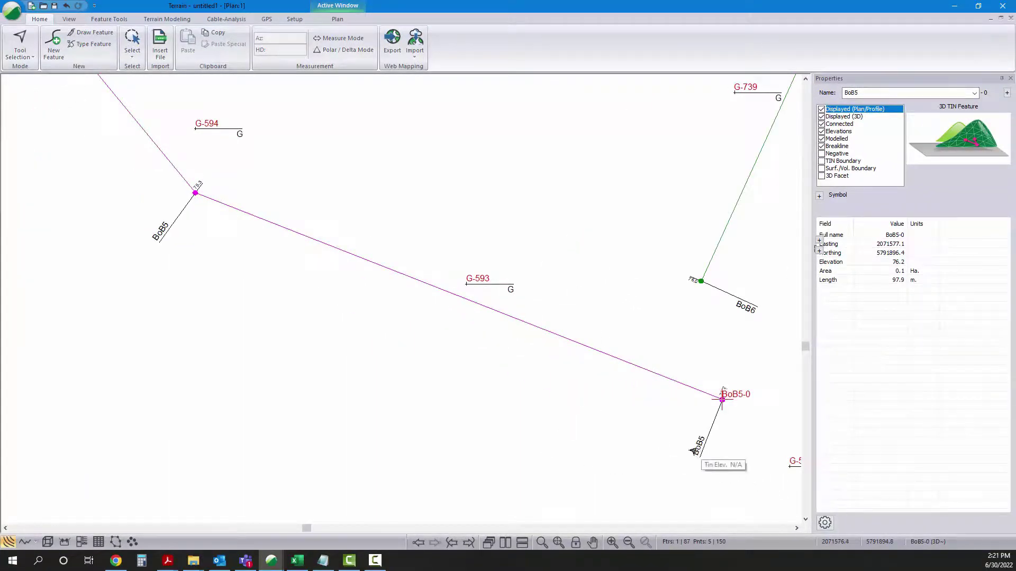
- Check the Pt Code labels on the plan and turn on the User defined 2 label class
middle_drag(347, 246, 428, 356)
middle_drag(292, 248, 462, 360)
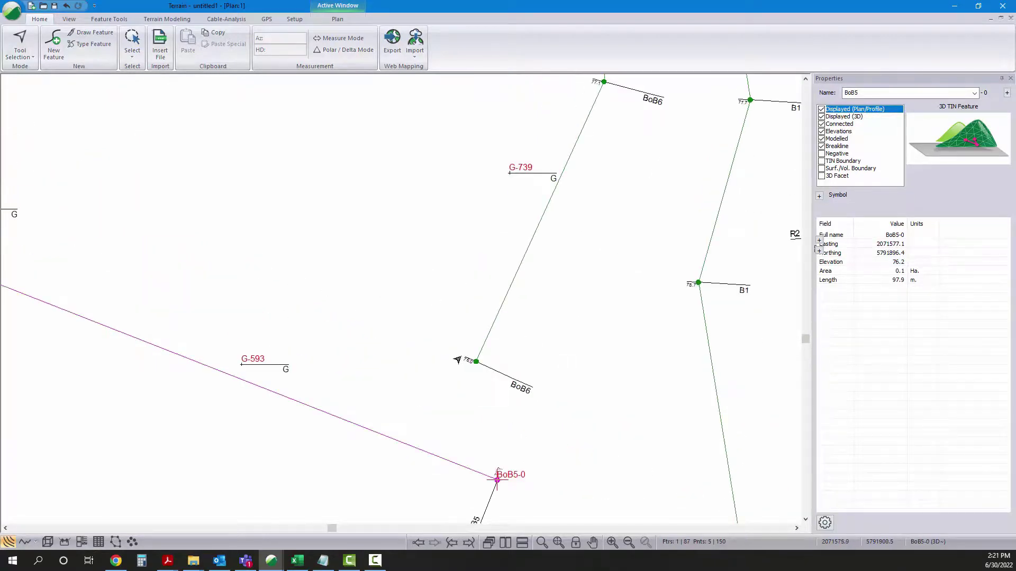
middle_drag(450, 363, 444, 328)
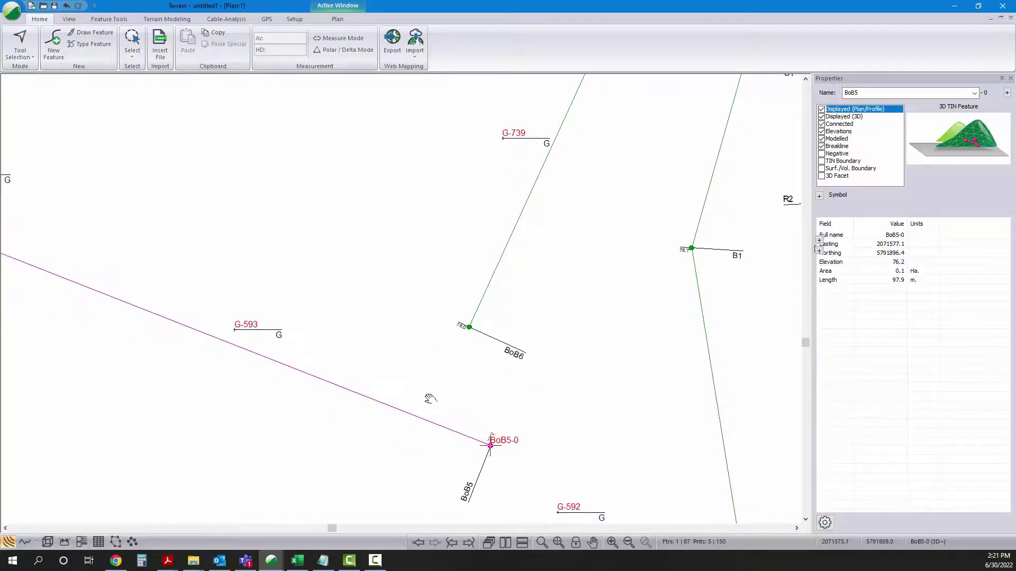
middle_drag(431, 399, 417, 332)
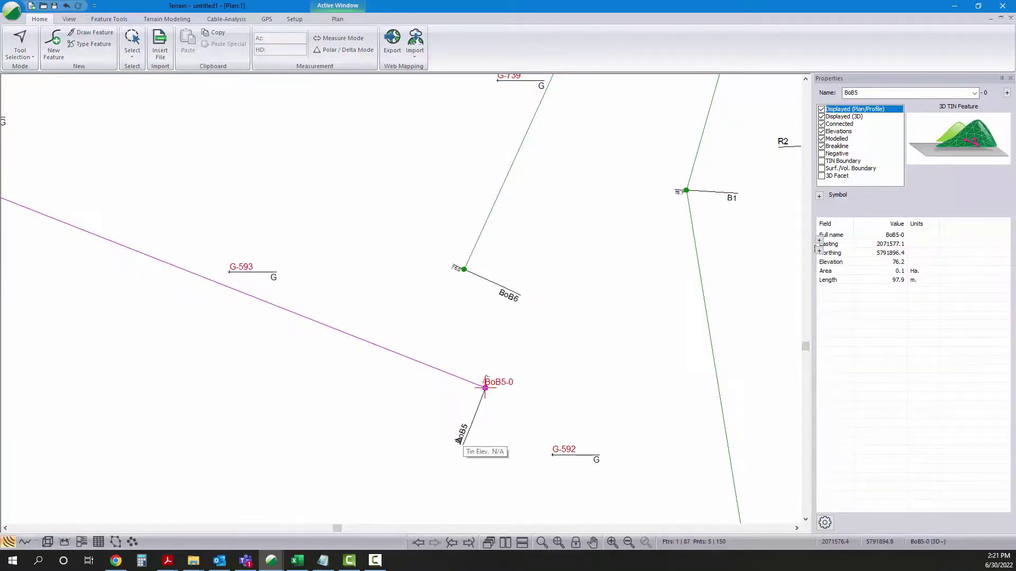
middle_drag(402, 353, 633, 337)
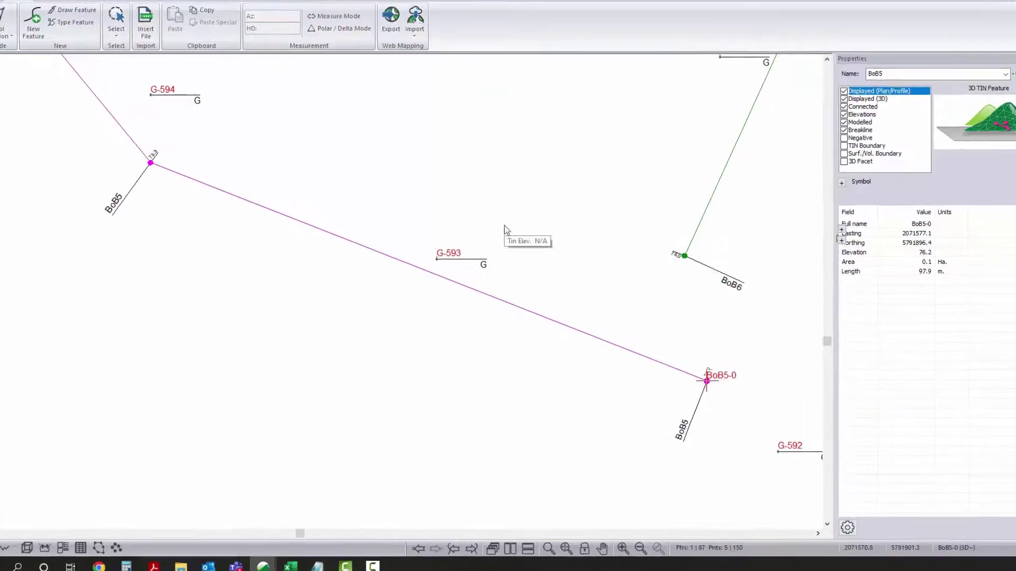
right_click(499, 237)
click(648, 321)
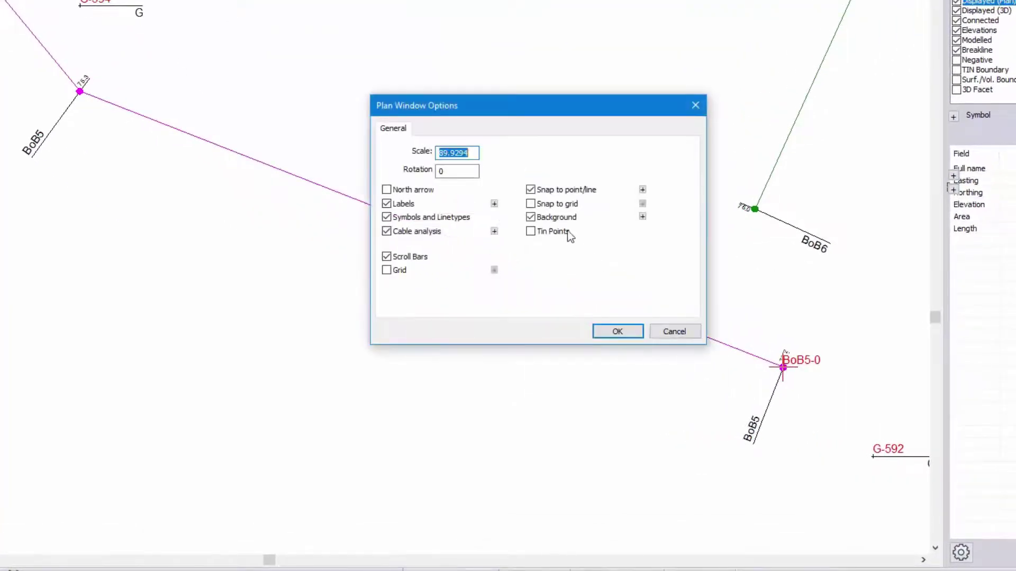
click(494, 204)
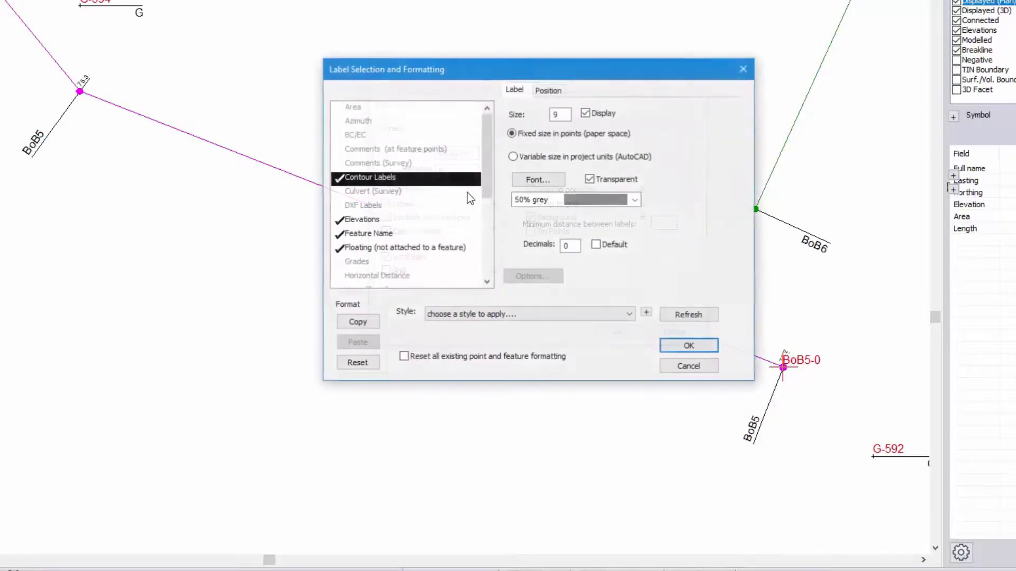
scroll(393, 237, down, 2)
scroll(393, 237, down, 2)
click(371, 234)
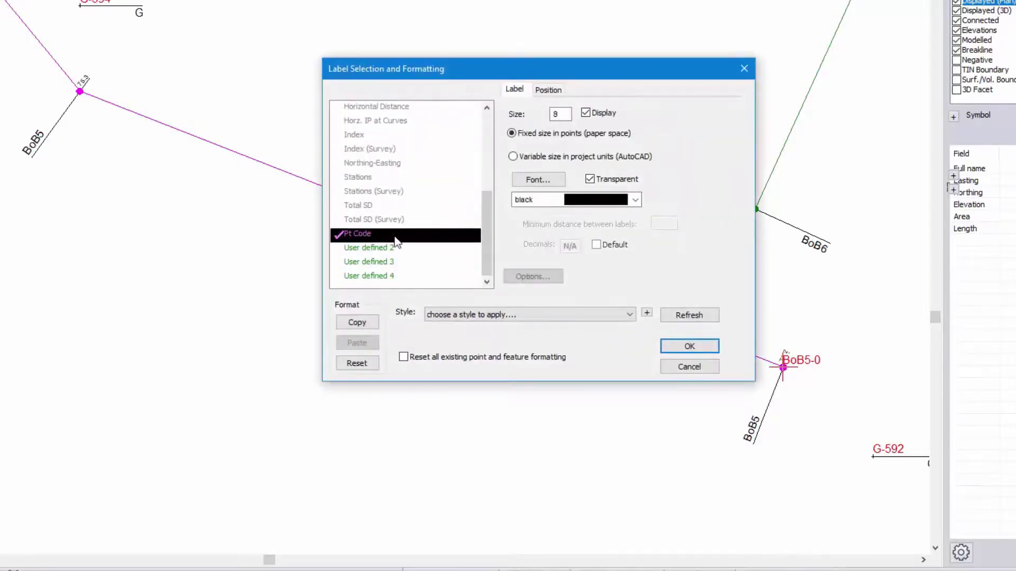
click(385, 247)
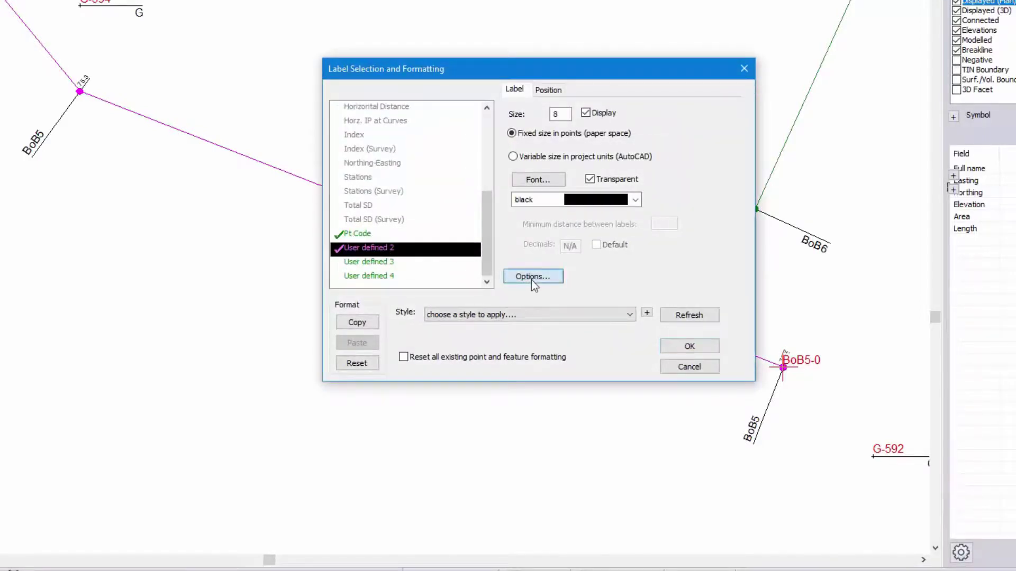
- Set the User defined 2 label's description to Slope Distance and its position to Forward leg
click(532, 278)
click(513, 141)
drag(513, 140, 349, 143)
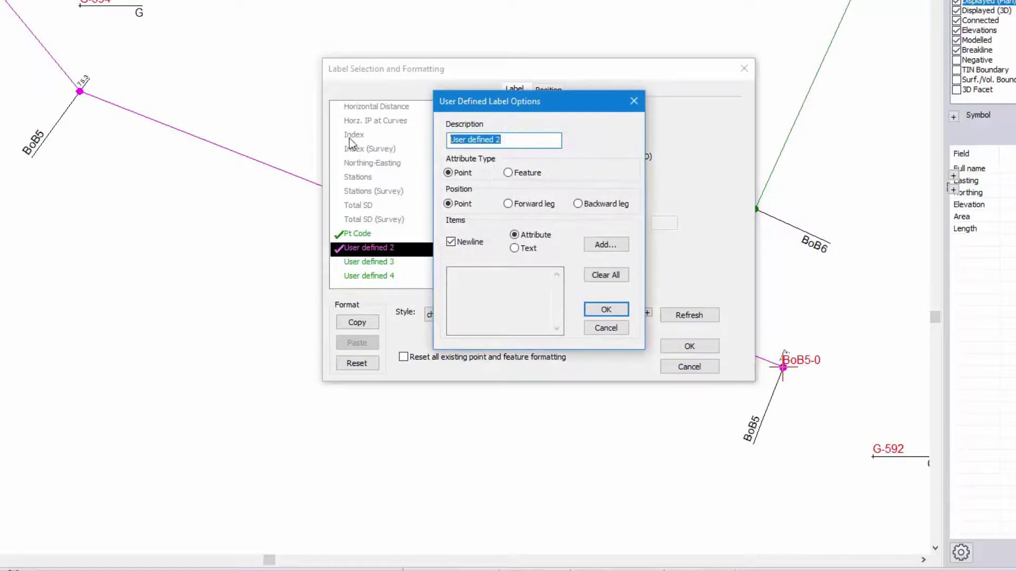
text(Slope Distance)
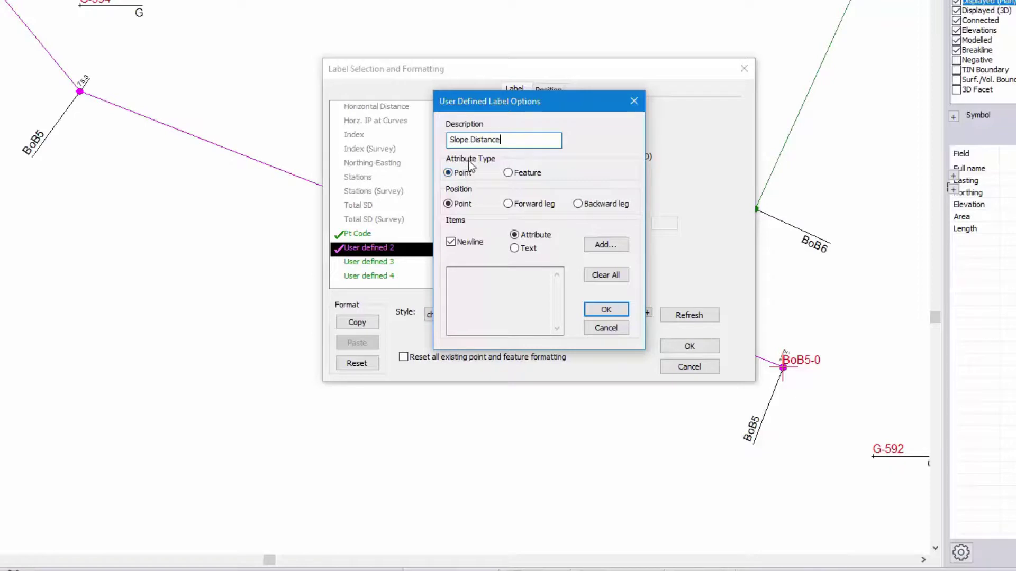
click(507, 204)
- Add the forward leg attribute SD (n) as the Slope Distance label's content and apply the label options to the plan
click(602, 245)
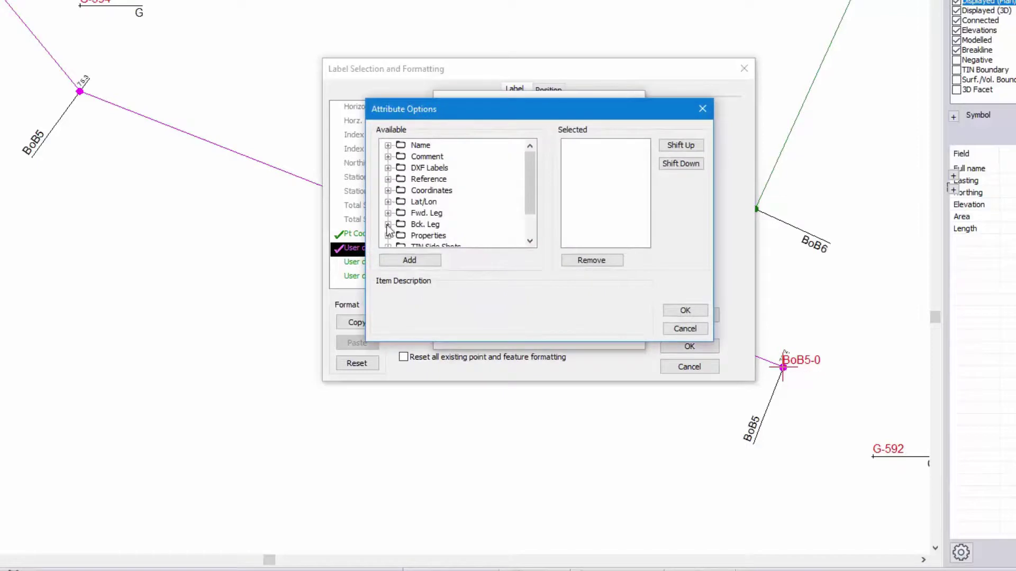
scroll(402, 203, down, 1)
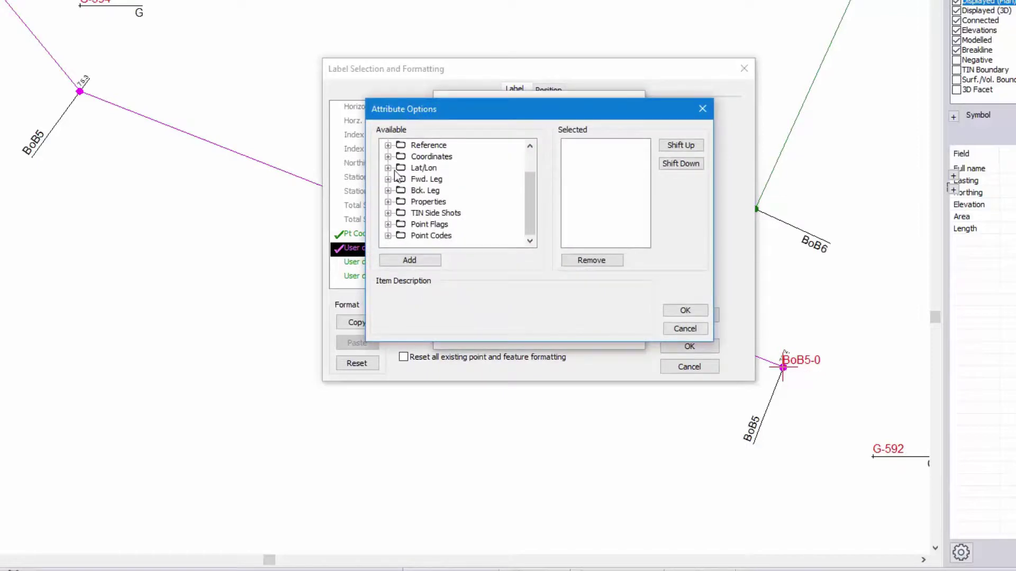
scroll(401, 205, up, 1)
click(388, 213)
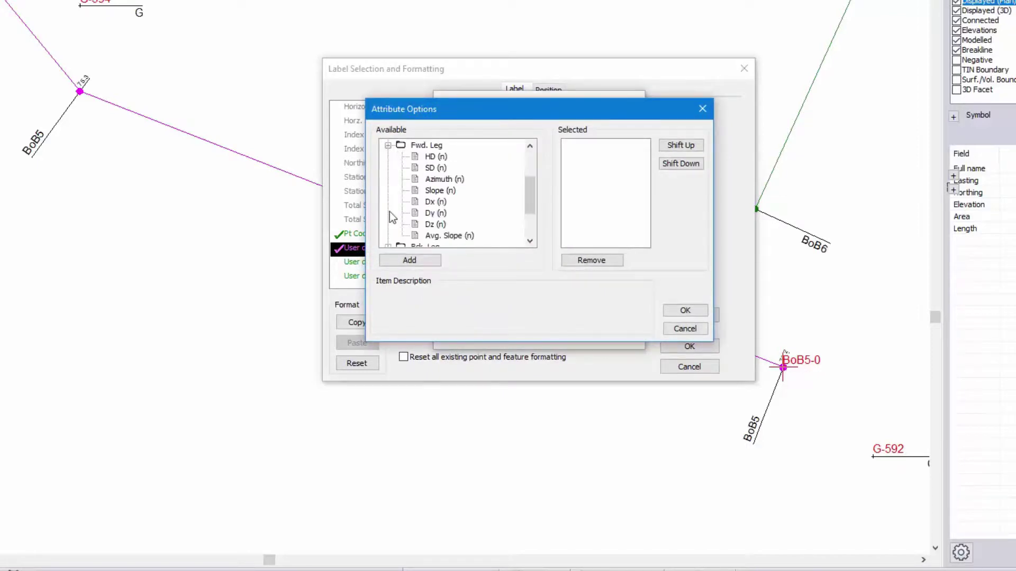
click(439, 168)
double_click(436, 169)
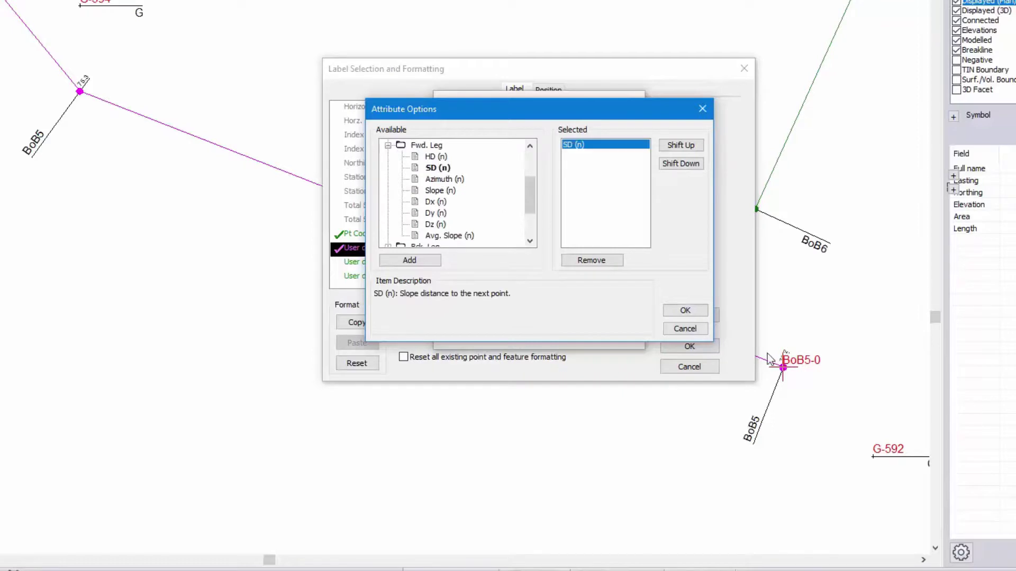
click(685, 311)
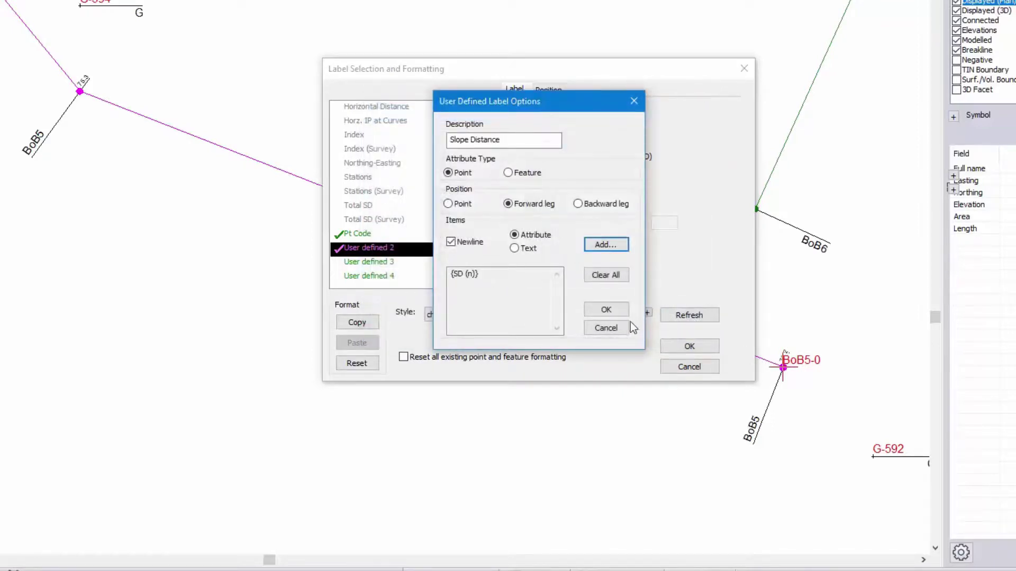
click(607, 311)
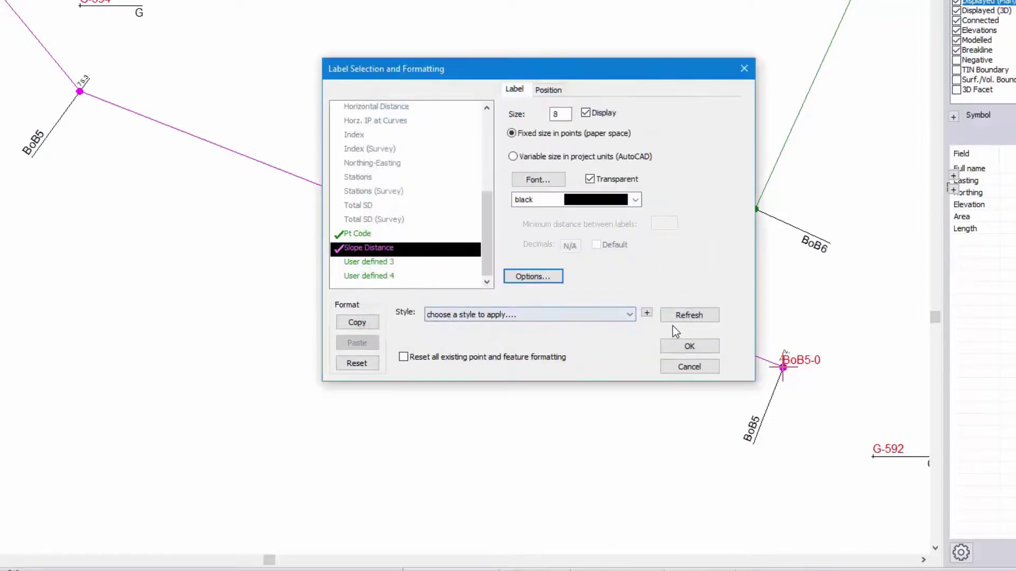
click(695, 350)
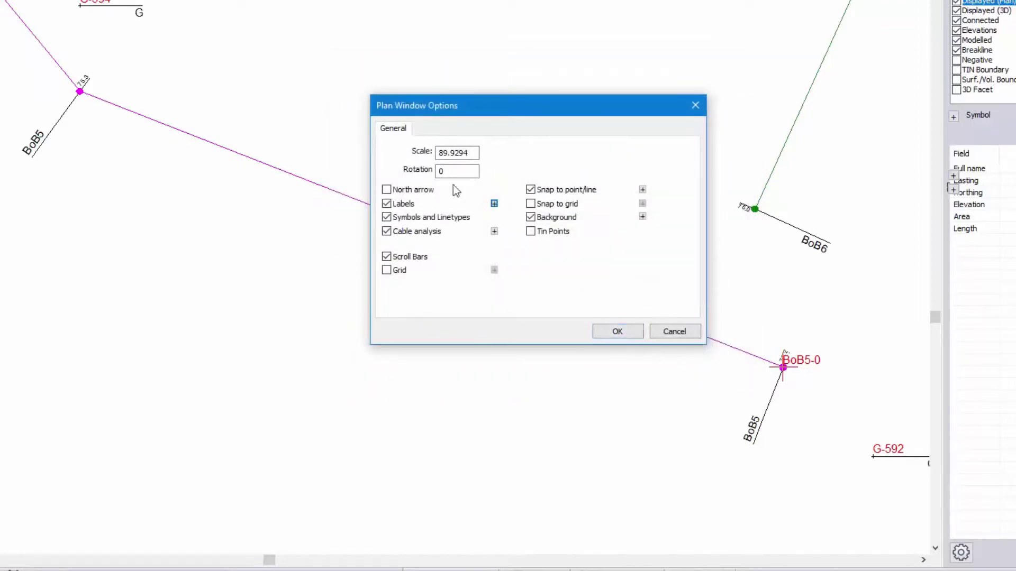
click(613, 332)
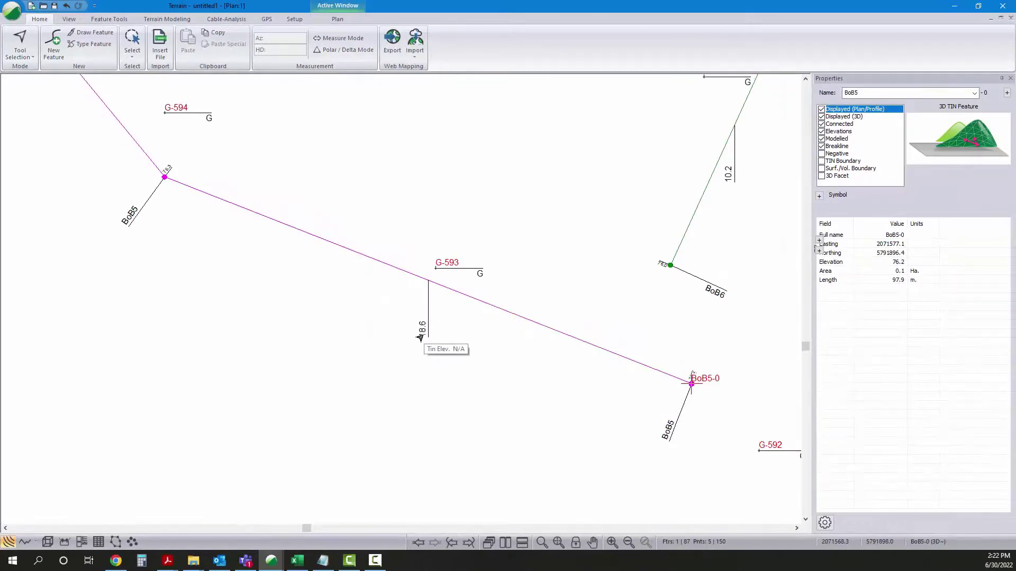
- Examine the slope distance labels along the BoB5 line and on the surrounding features of the plan
scroll(418, 328, up, 5)
scroll(418, 328, left, 5)
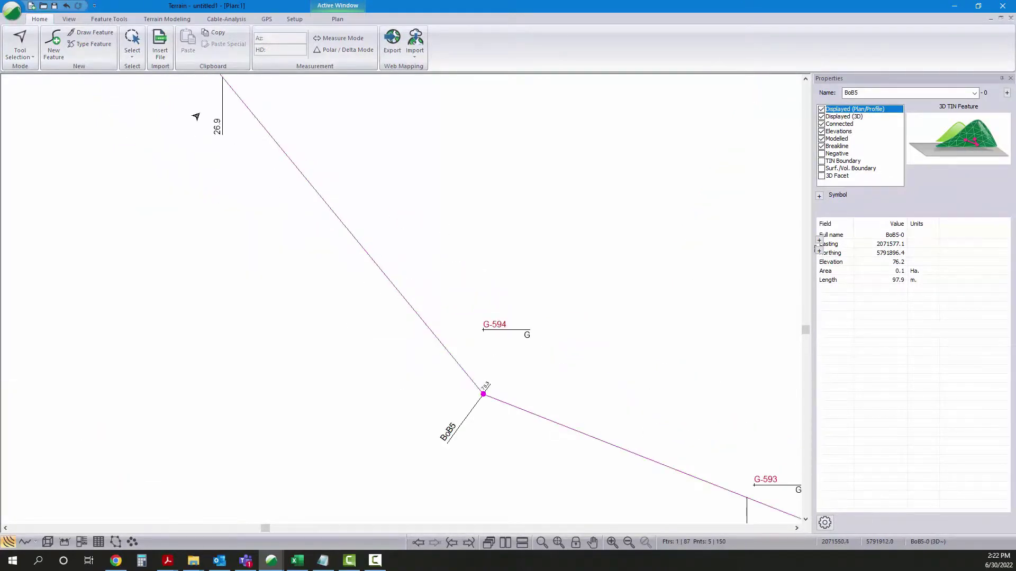
middle_drag(201, 113, 213, 147)
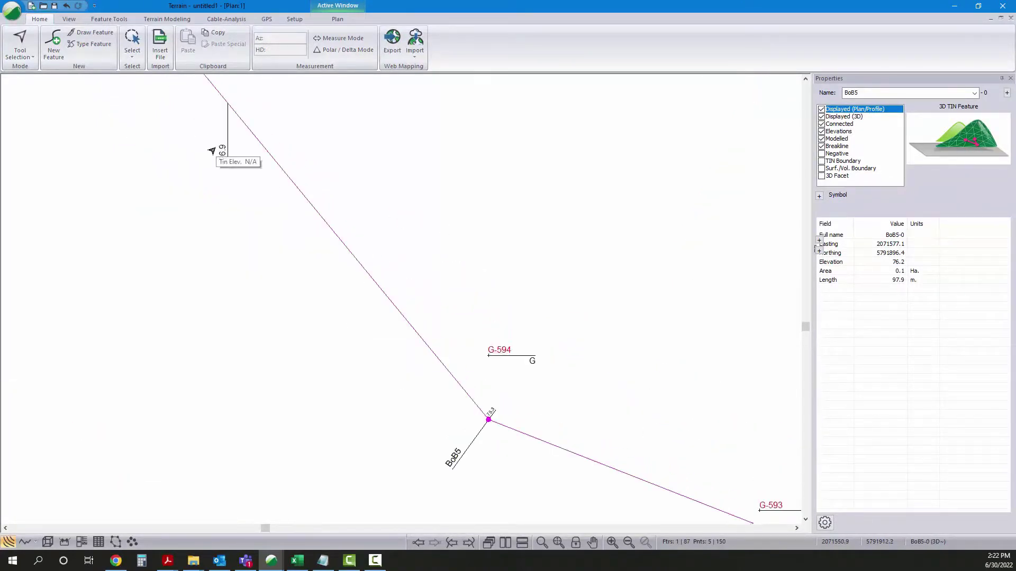
scroll(379, 249, down, 4)
scroll(379, 249, right, 3)
scroll(505, 301, down, 1)
scroll(506, 301, right, 1)
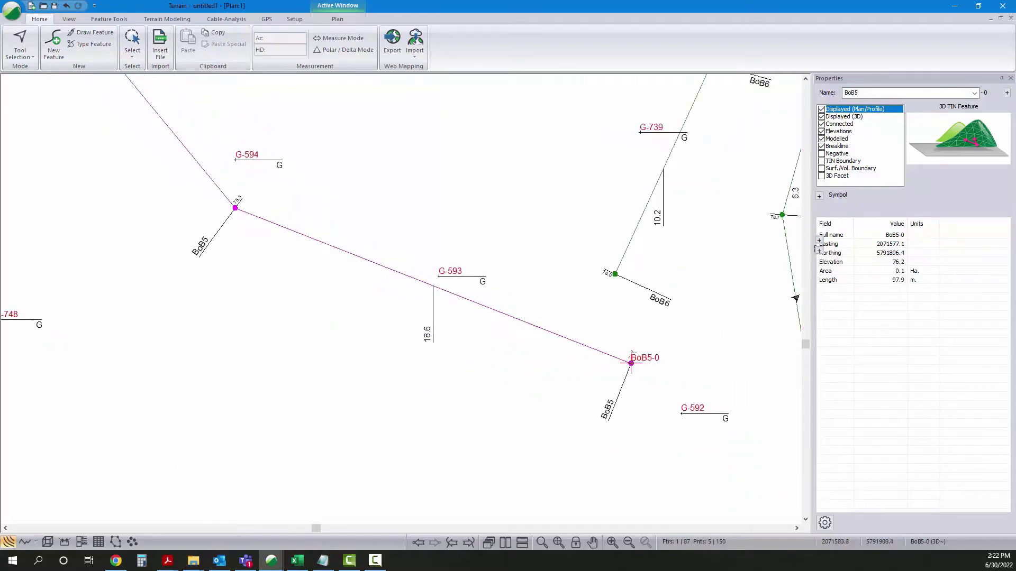
key(alt+Tab)
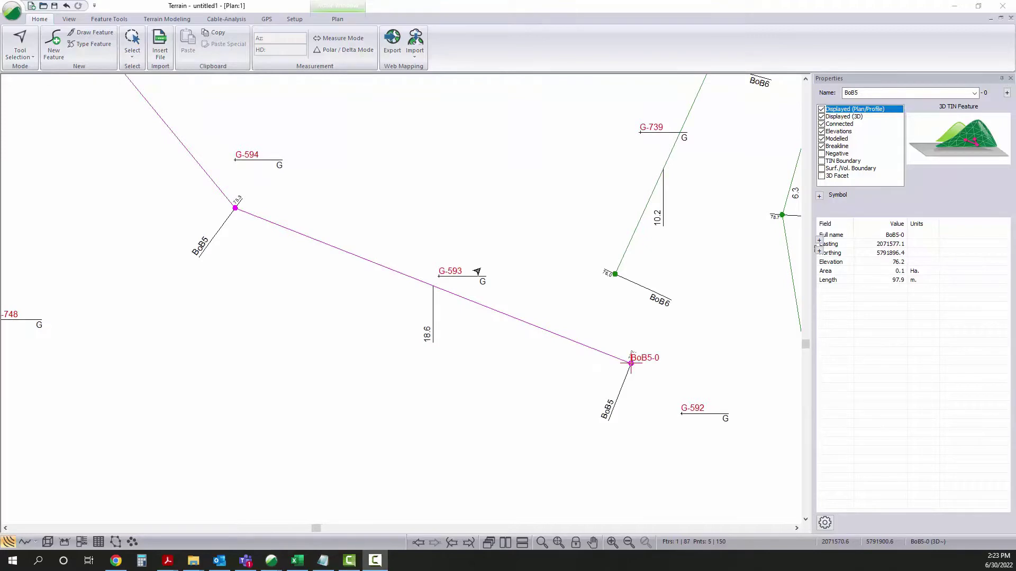
click(561, 233)
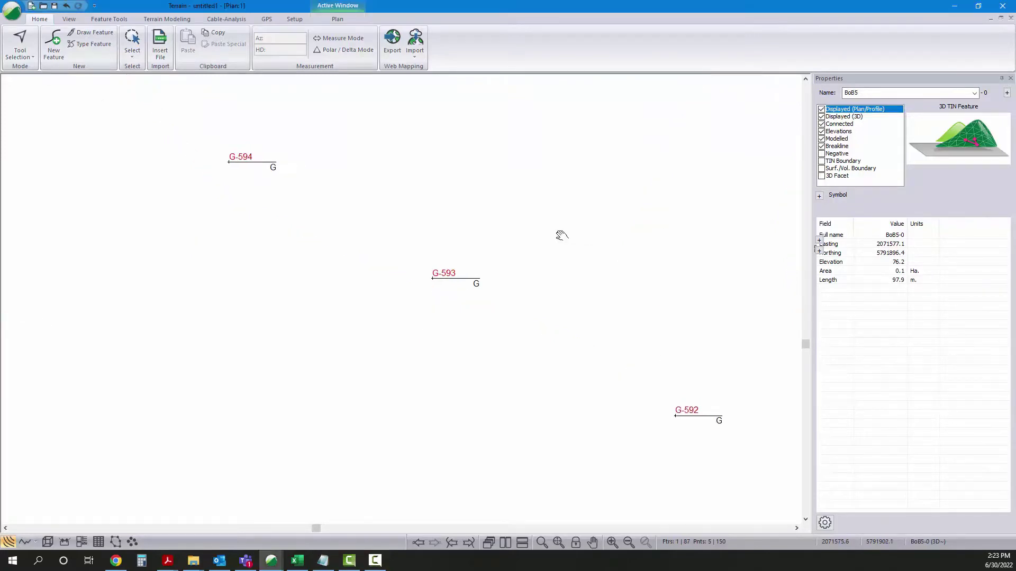
scroll(560, 233, down, 5)
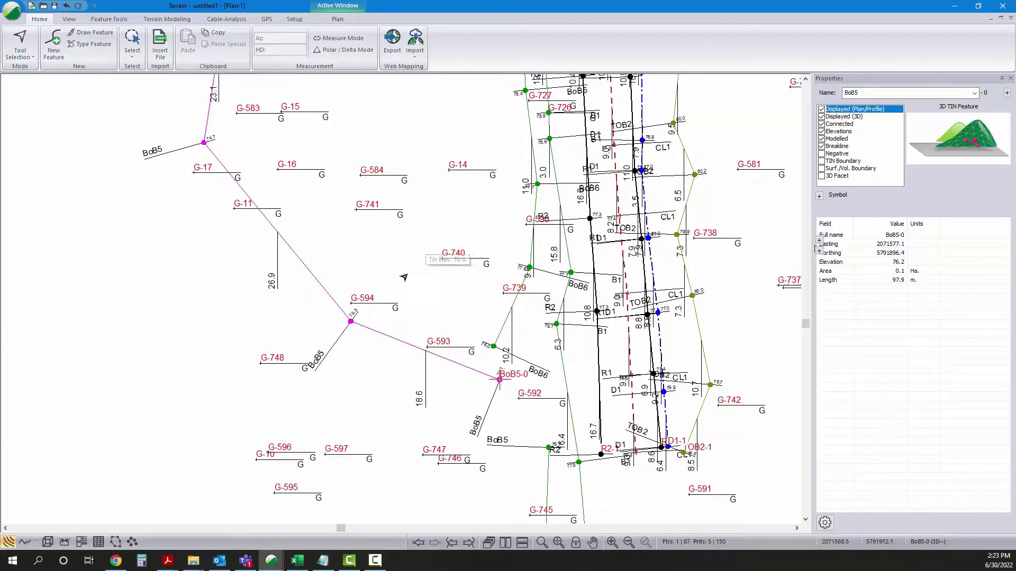
- Turn off the plan's Contour, Elevations, Feature Name, Floating, Pt Code and Slope Distance labels and apply the change
right_click(450, 312)
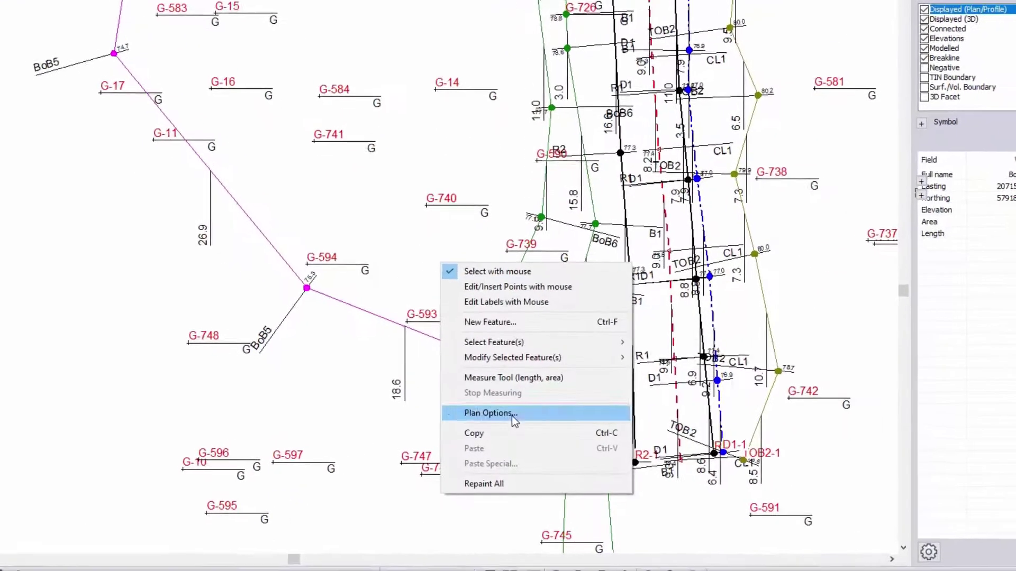
click(507, 418)
click(469, 202)
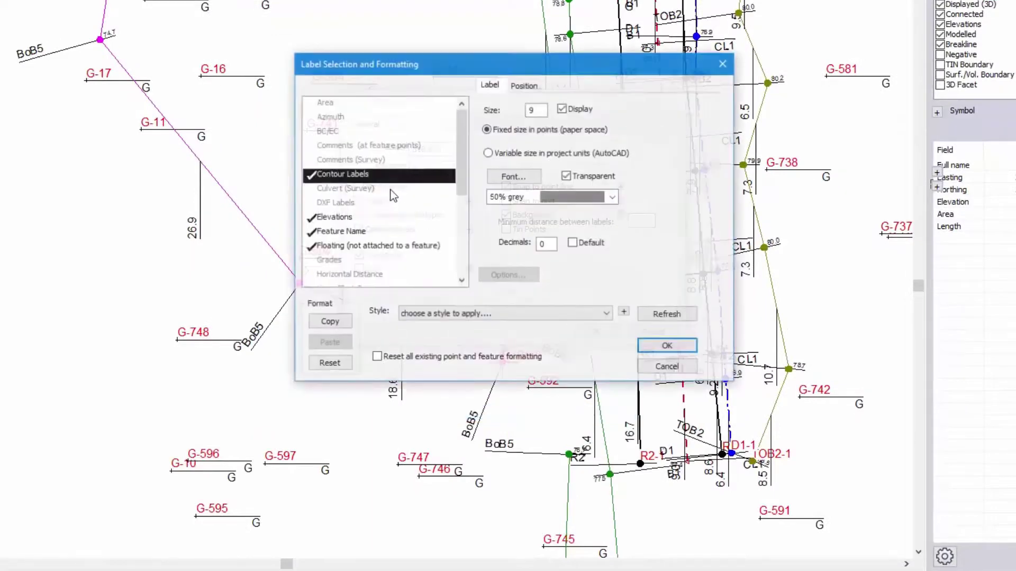
click(342, 217)
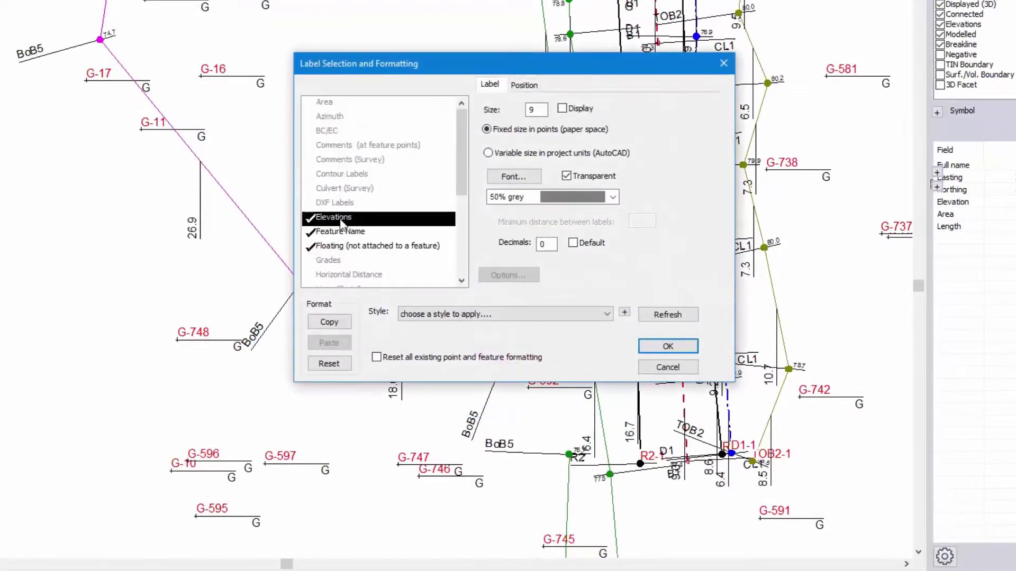
click(340, 231)
click(340, 246)
scroll(341, 250, down, 4)
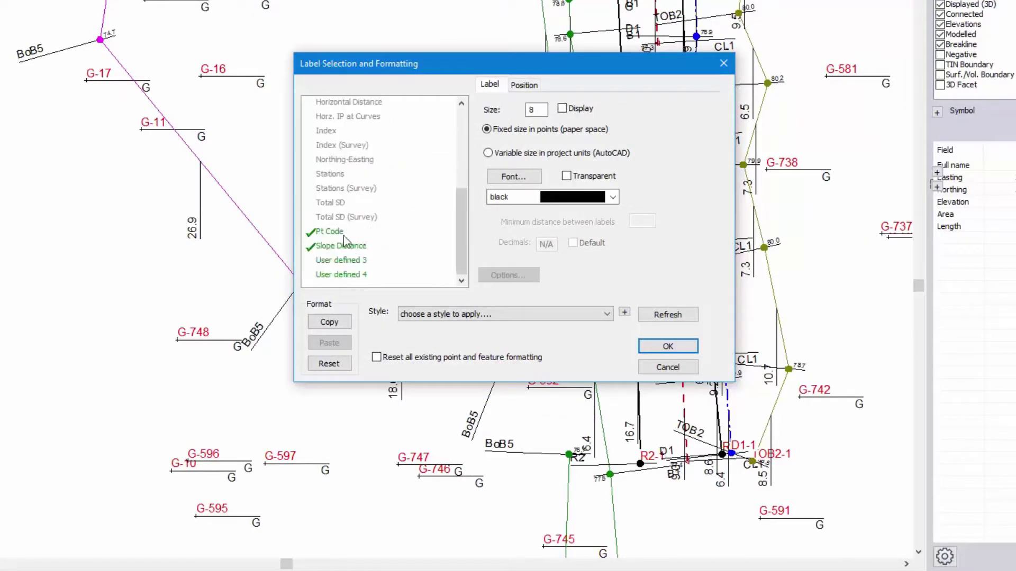
click(341, 247)
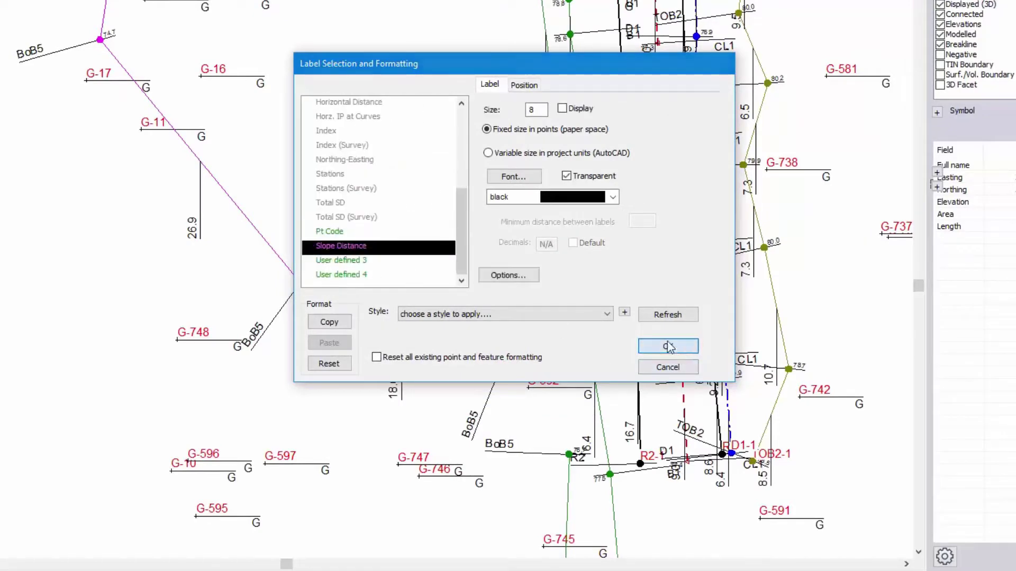
click(668, 346)
click(595, 328)
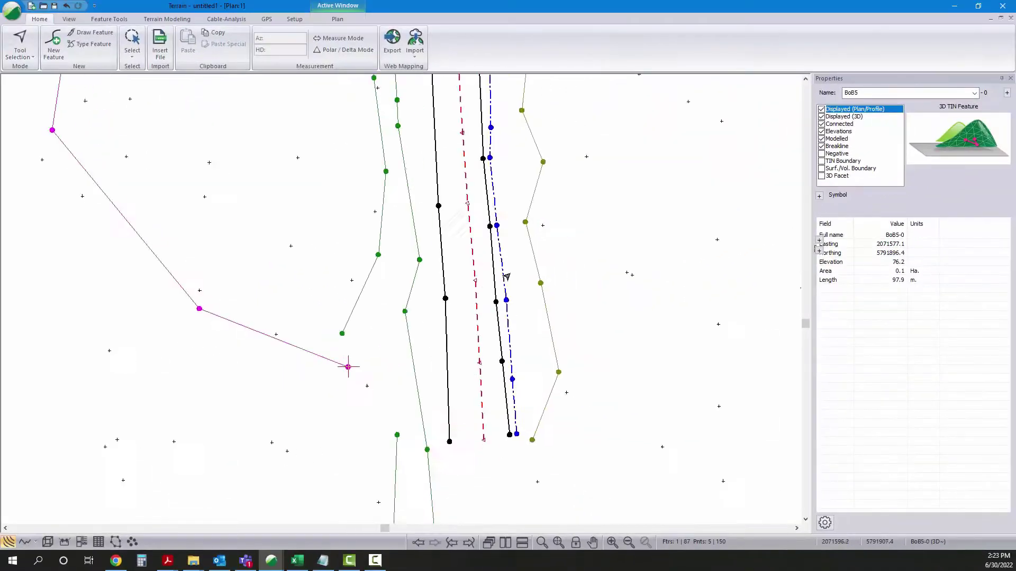
- Add the neighbouring BoB6 and B1 features to the BoB5 selection and open the label settings for the selected features
scroll(478, 353, down, 4)
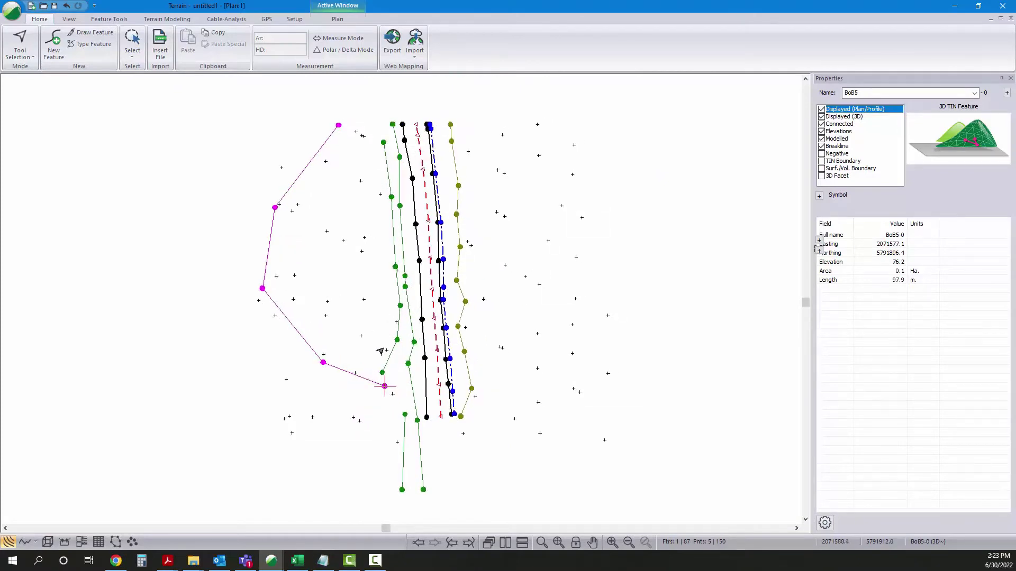
shift+click(397, 309)
shift+click(414, 341)
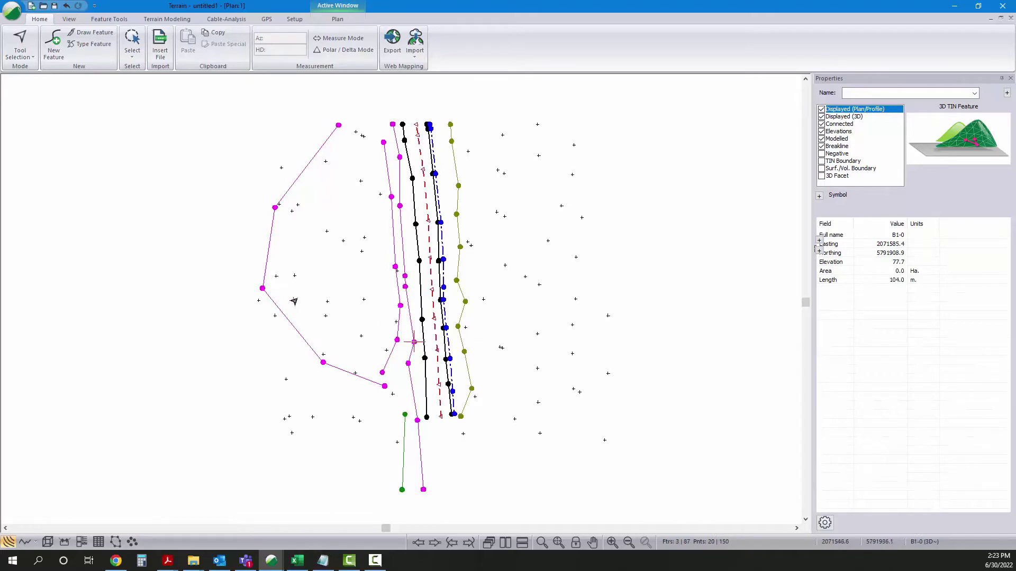
right_click(417, 283)
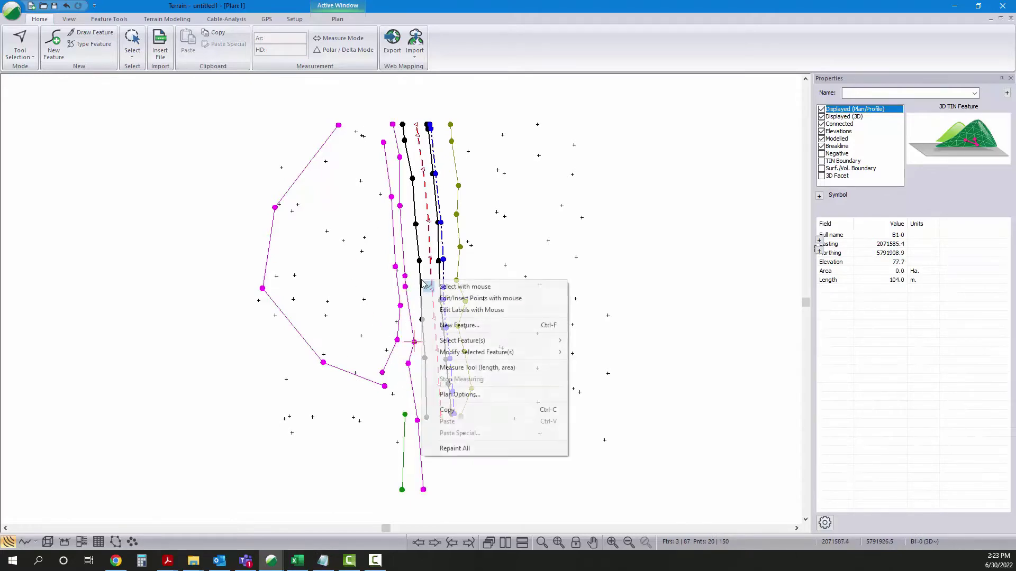
mouse_move(488, 353)
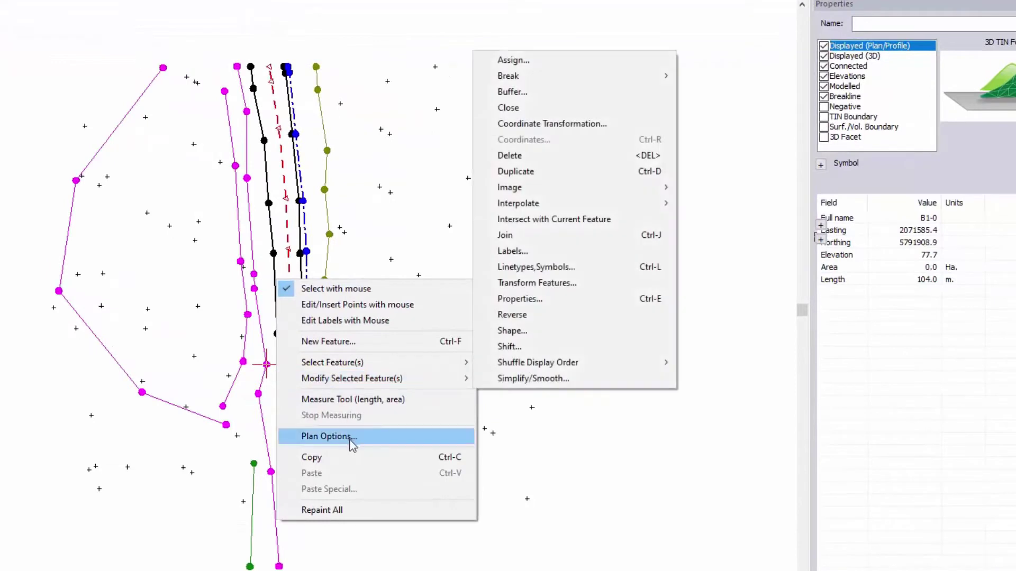
mouse_move(368, 385)
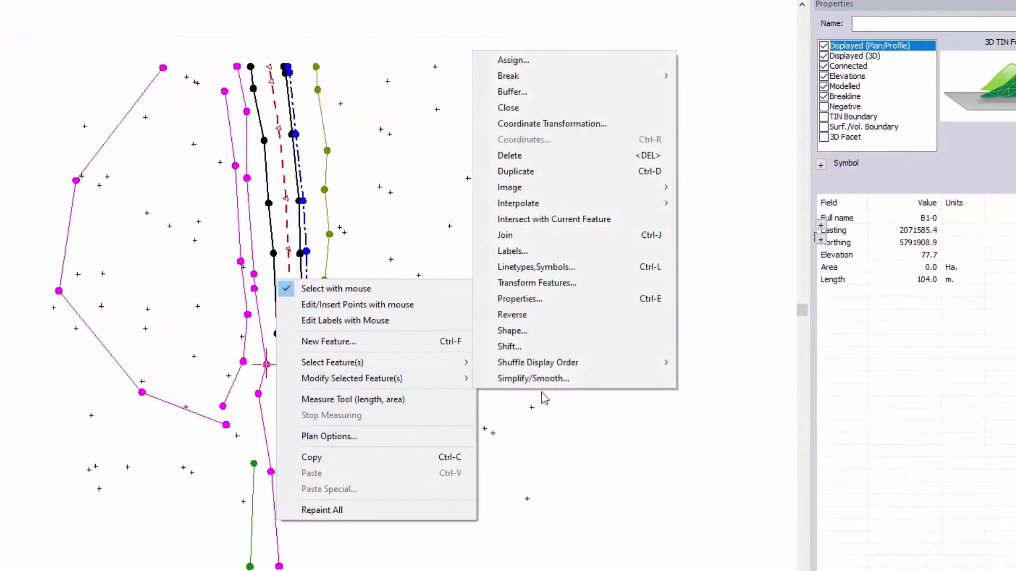
click(566, 256)
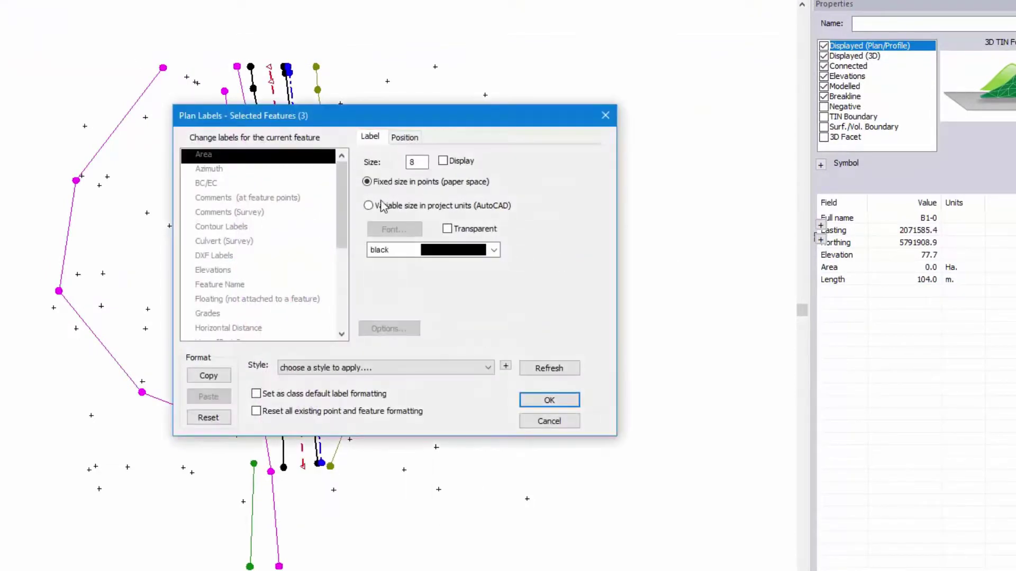
- Display Pt Code, Slope Distance and Elevations labels on the three selected features only and check them on the plan
scroll(219, 288, down, 4)
click(342, 287)
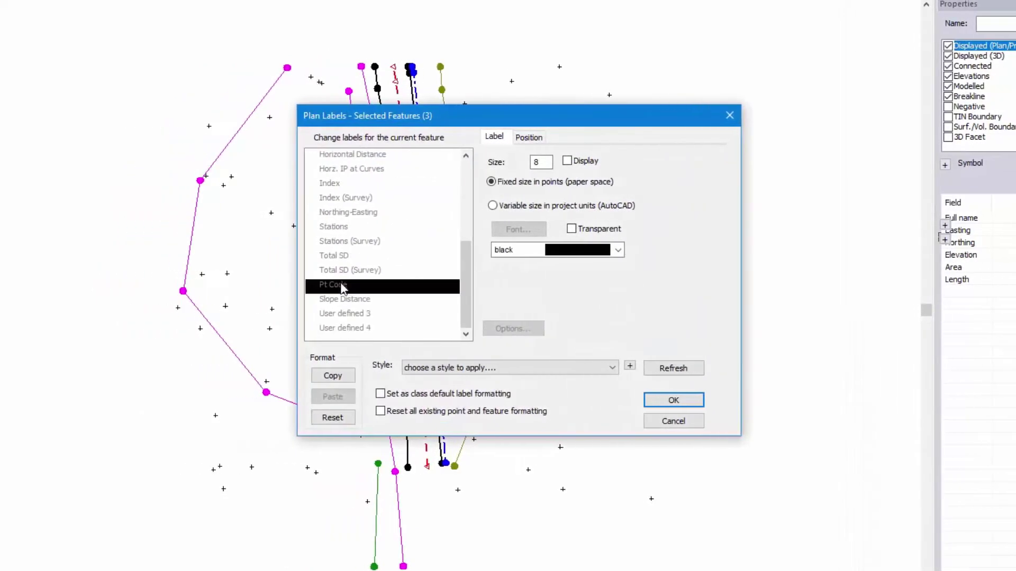
click(344, 299)
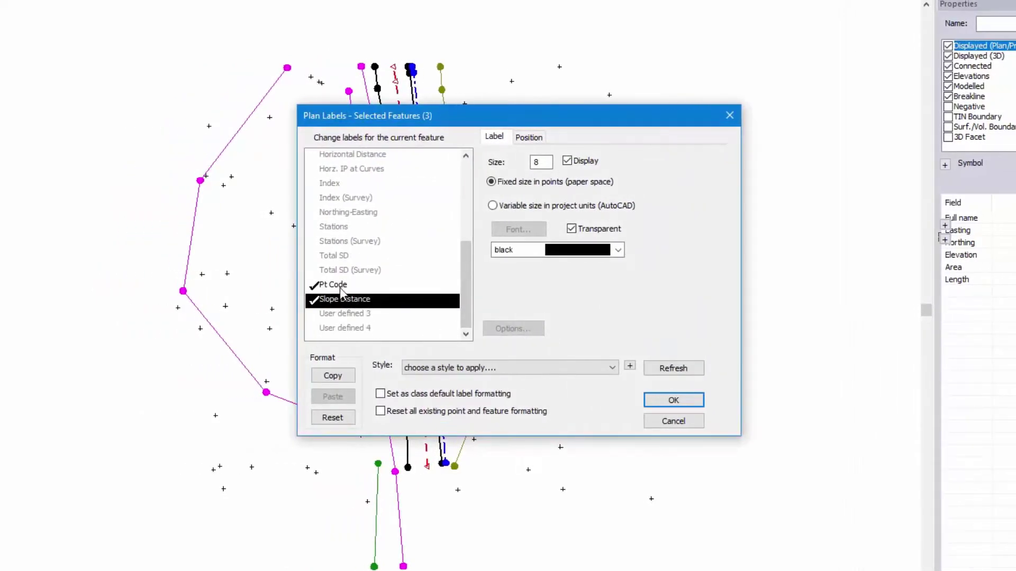
scroll(341, 236, up, 1)
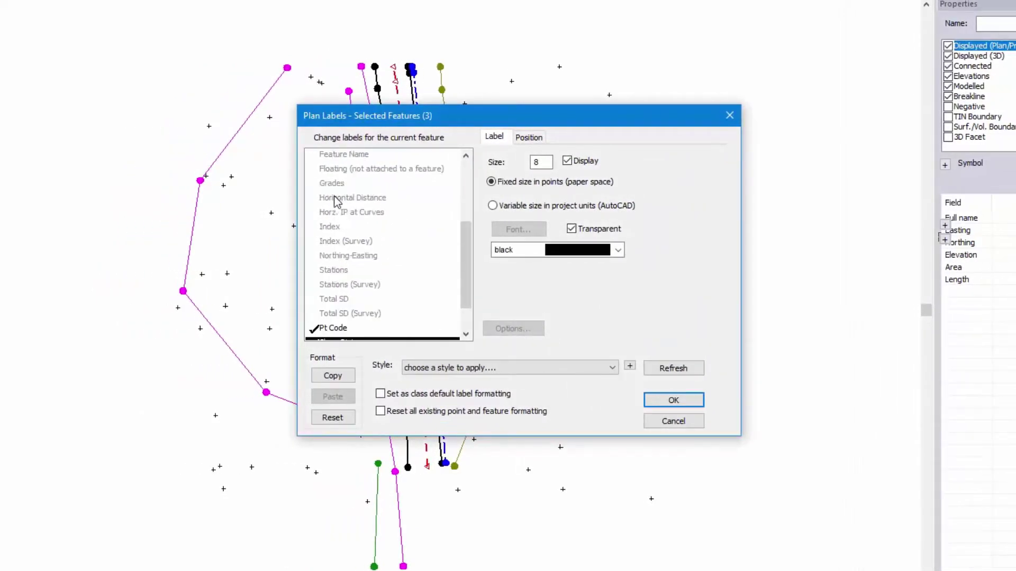
scroll(335, 195, up, 1)
click(346, 184)
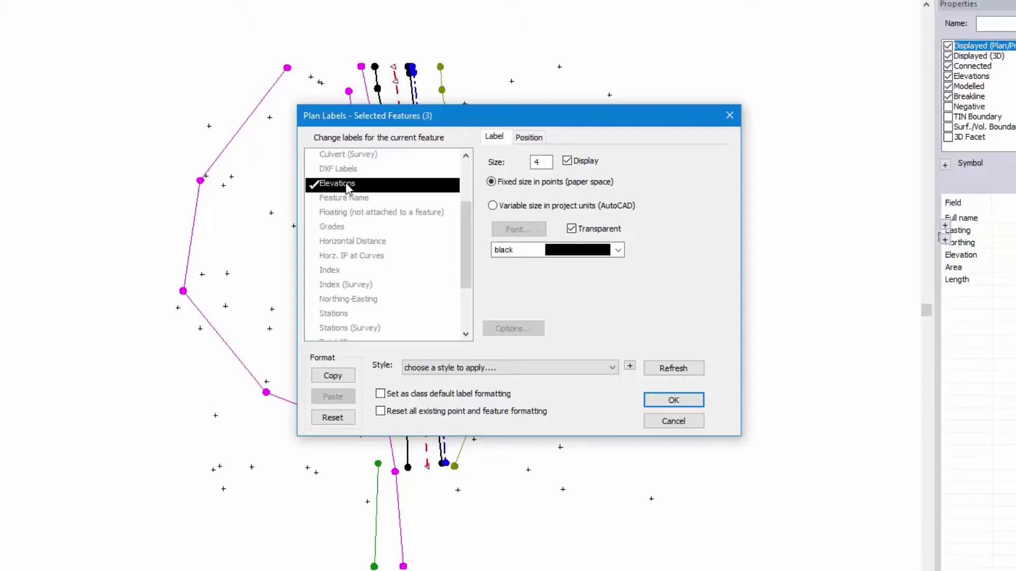
click(674, 399)
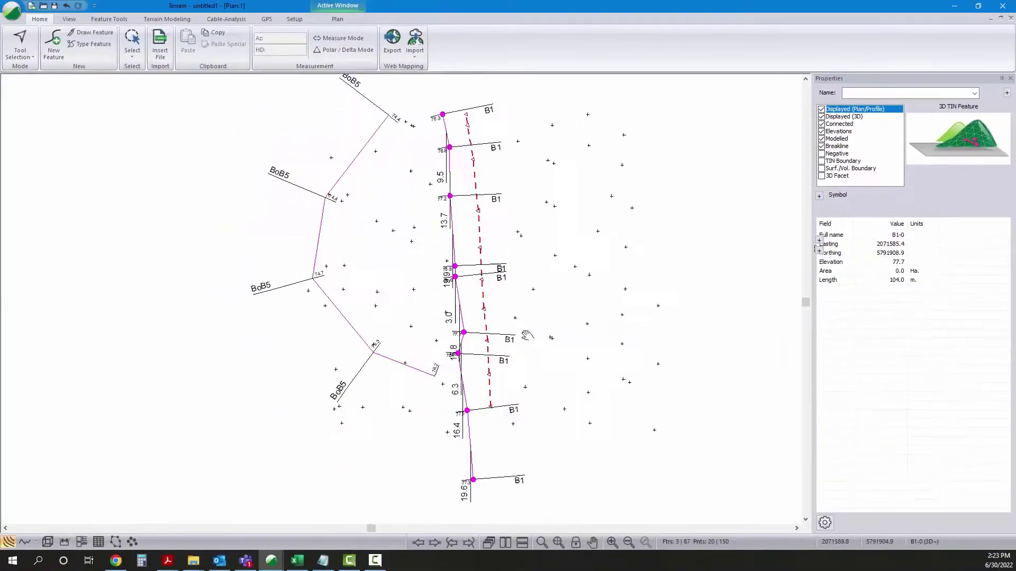
scroll(393, 337, up, 5)
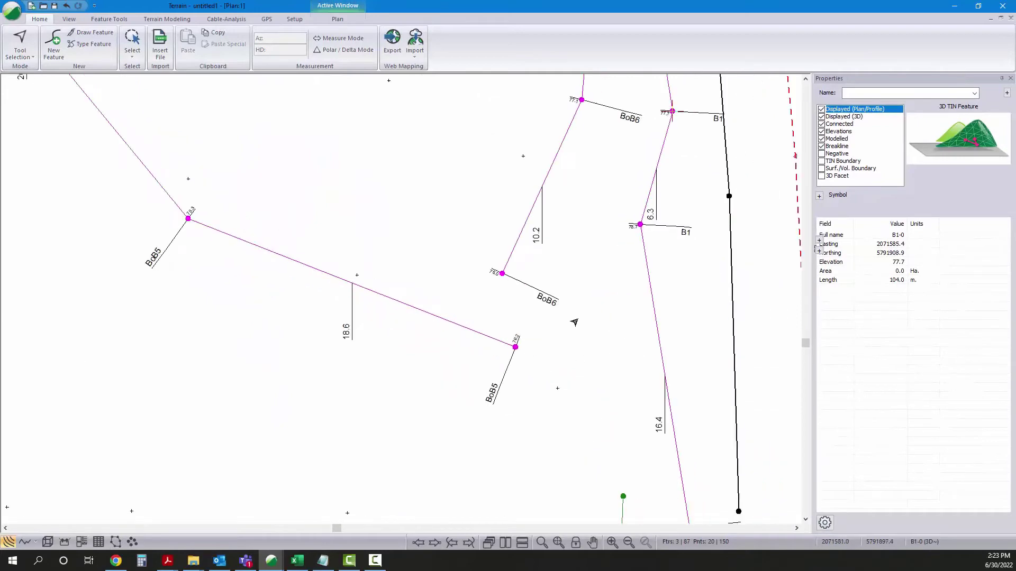